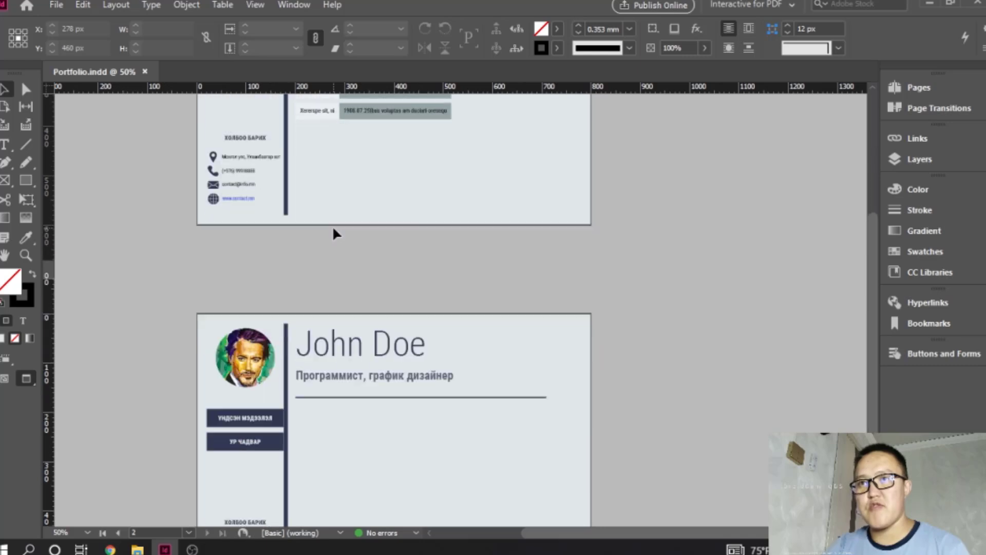
- Switch the document from Preview to Normal screen mode and zoom page 2 to 100%
scroll(334, 234, down, 3)
scroll(334, 233, up, 4)
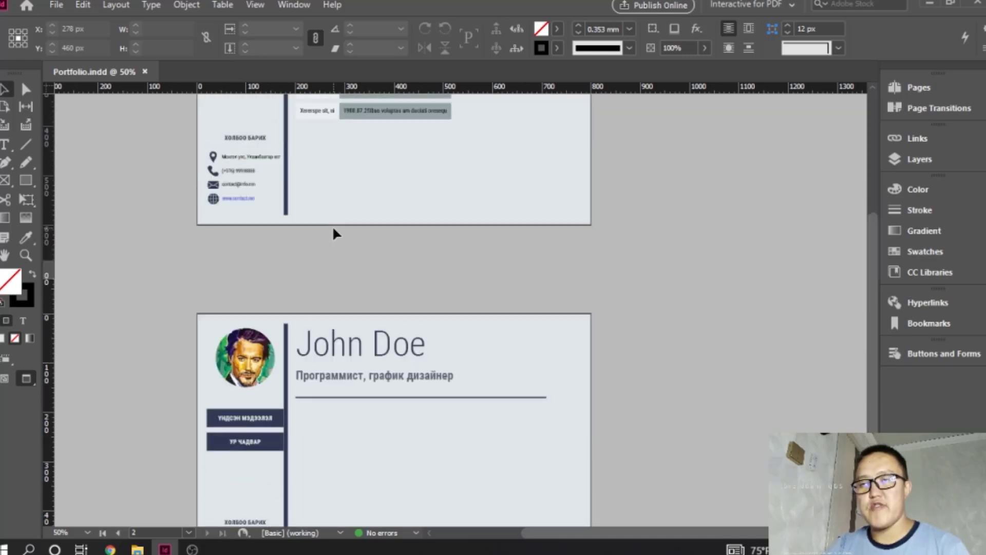
scroll(335, 231, down, 2)
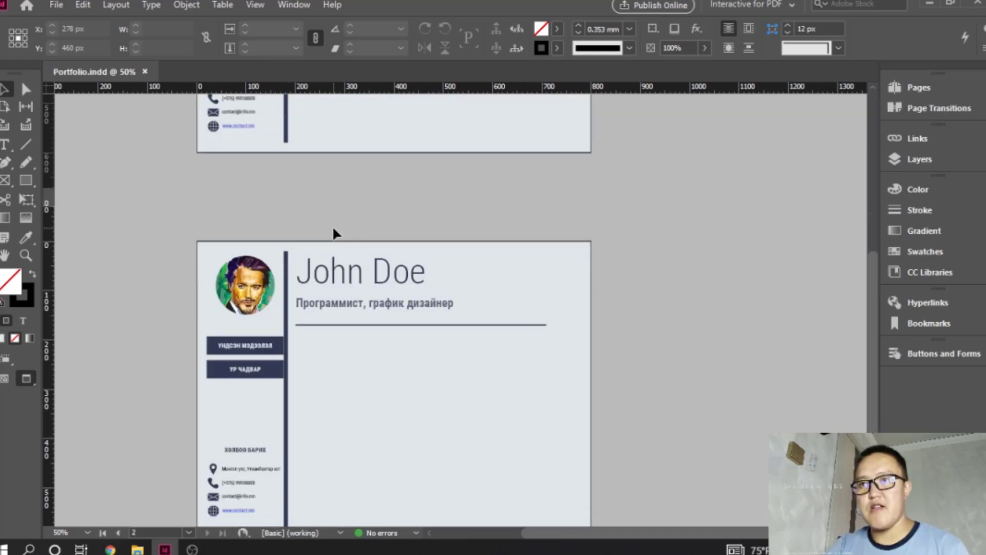
click(26, 380)
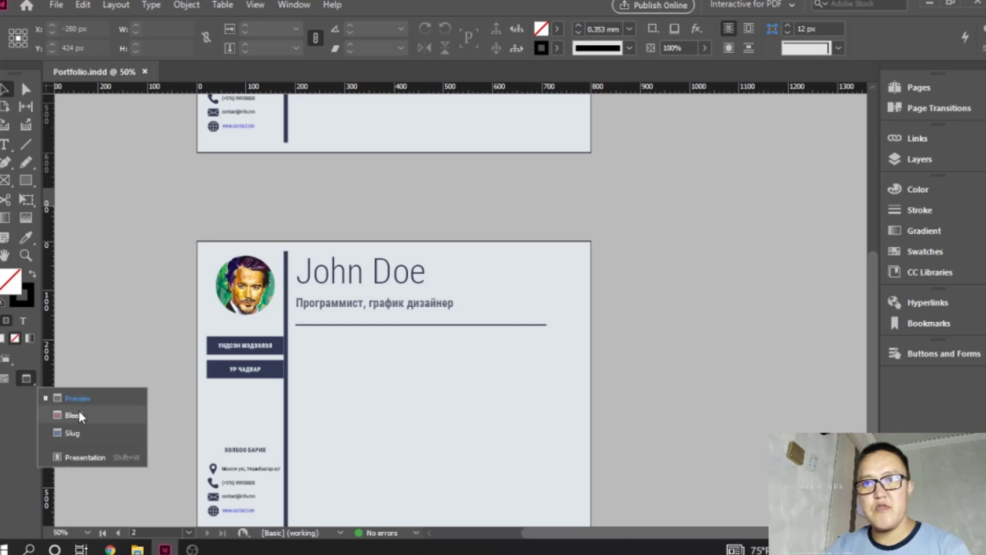
click(5, 380)
click(372, 341)
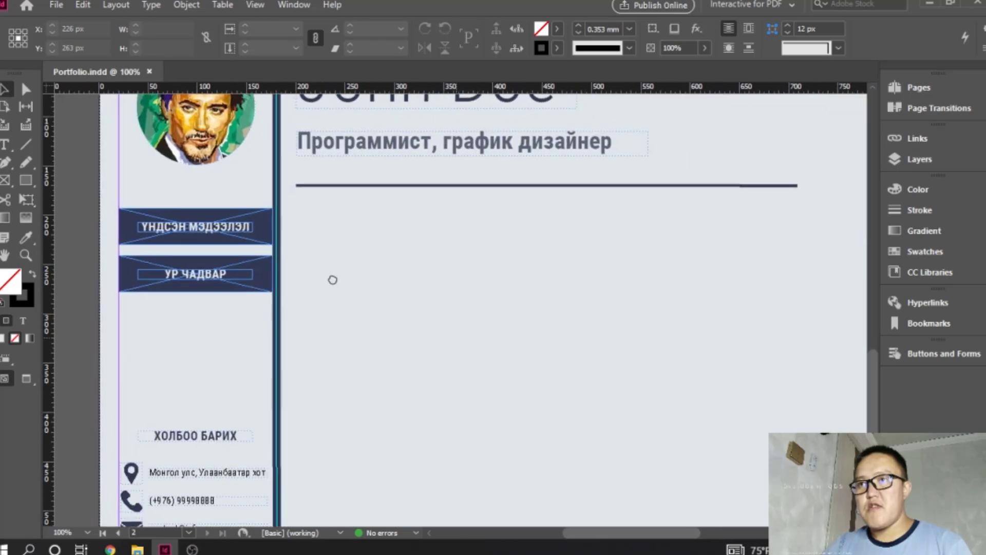
- Try to copy the first information row from page 1 to below the header line on page 2
scroll(360, 268, up, 5)
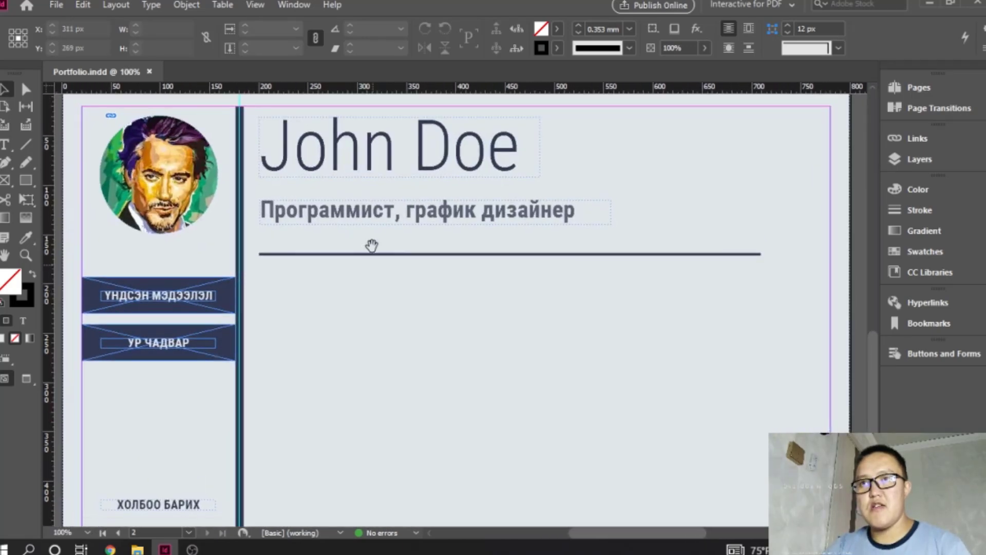
scroll(315, 330, down, 6)
scroll(315, 331, up, 3)
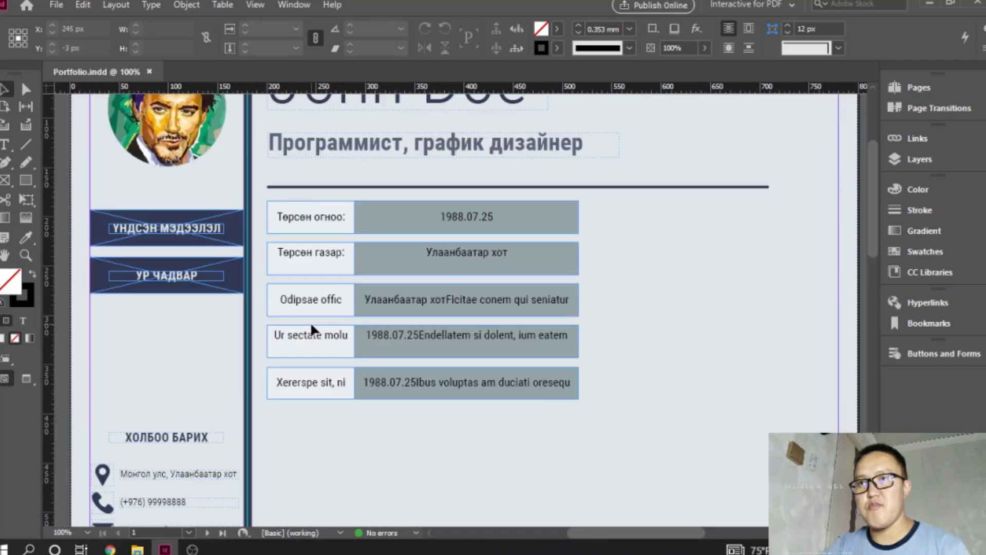
scroll(315, 330, down, 2)
scroll(314, 331, up, 2)
drag(262, 197, 594, 241)
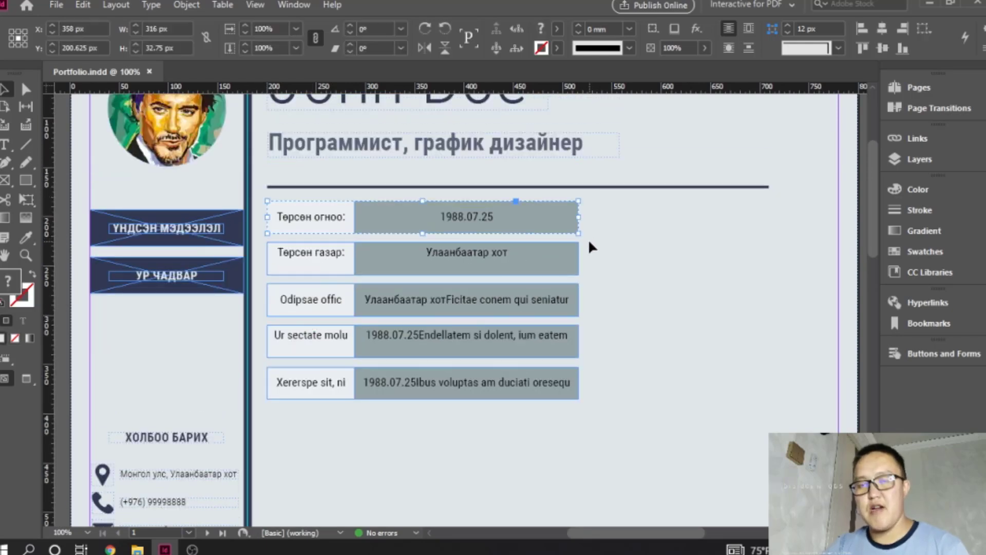
scroll(339, 431, down, 10)
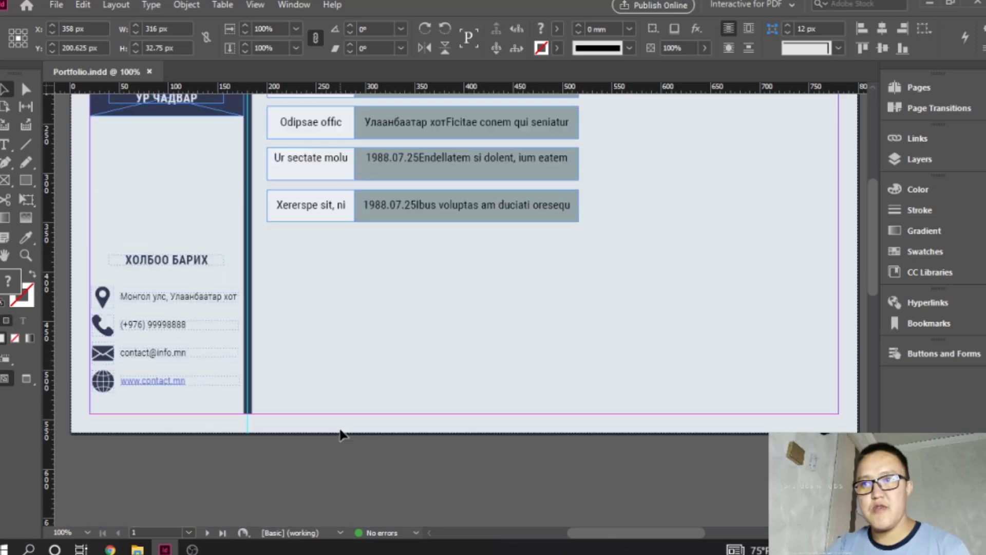
scroll(343, 424, down, 4)
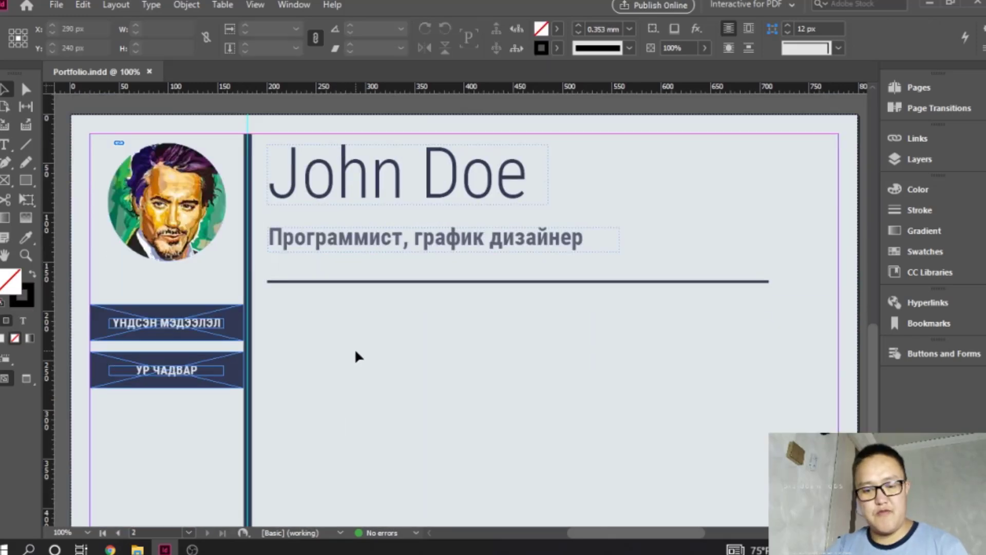
key(ctrl+v)
drag(407, 315, 393, 343)
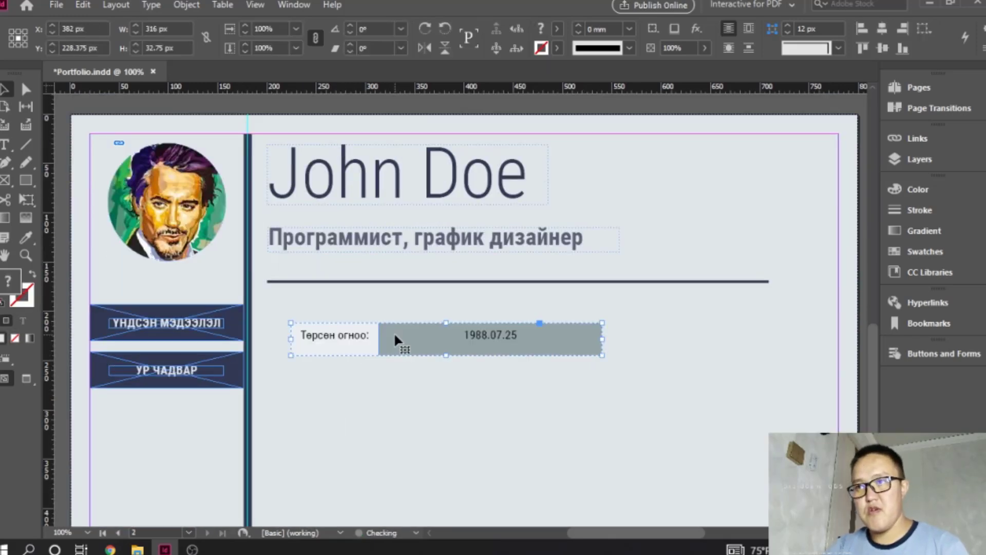
key(Delete)
- Add a text frame about 182 px wide and 24 px high below page 2's header line, containing "Ур чадвар:"
scroll(365, 339, down, 2)
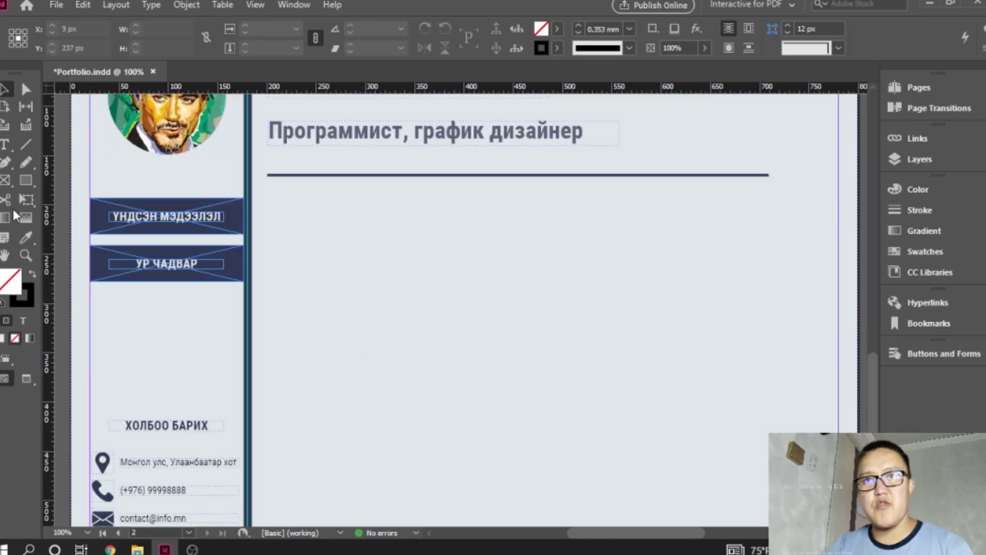
click(5, 145)
drag(285, 198, 465, 245)
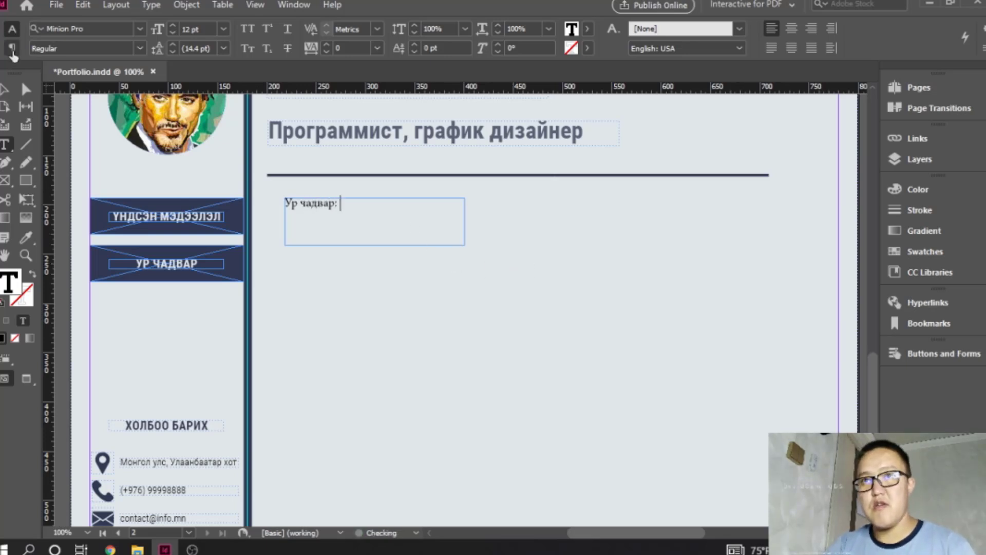
key(Escape)
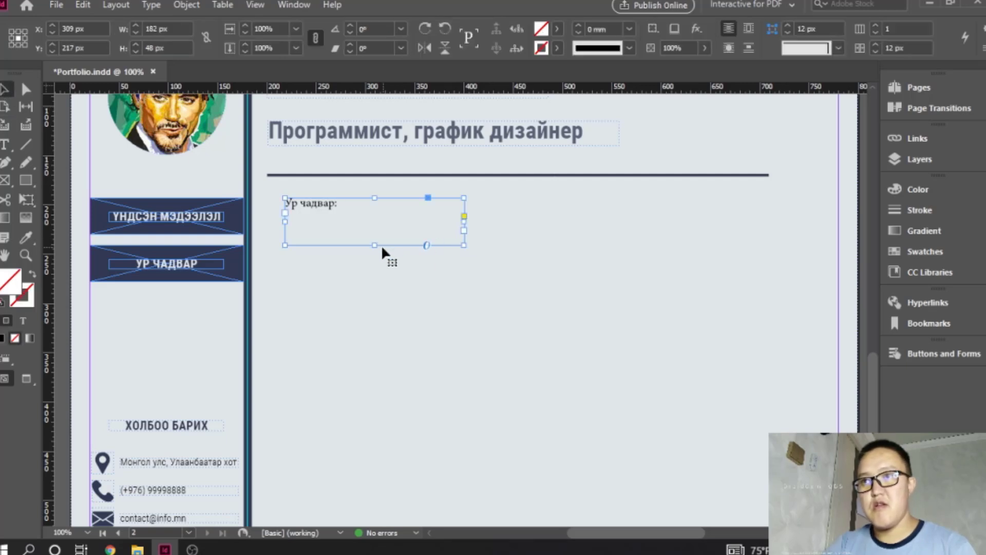
drag(375, 245, 375, 221)
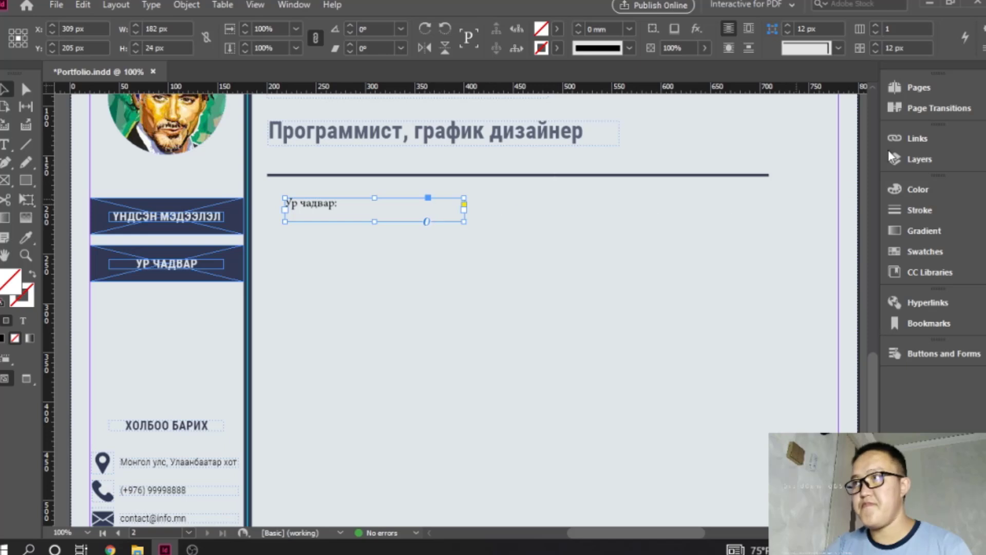
- Switch to the Essentials workspace and display the properties of the "Ур чадвар:" text frame
click(801, 6)
click(748, 71)
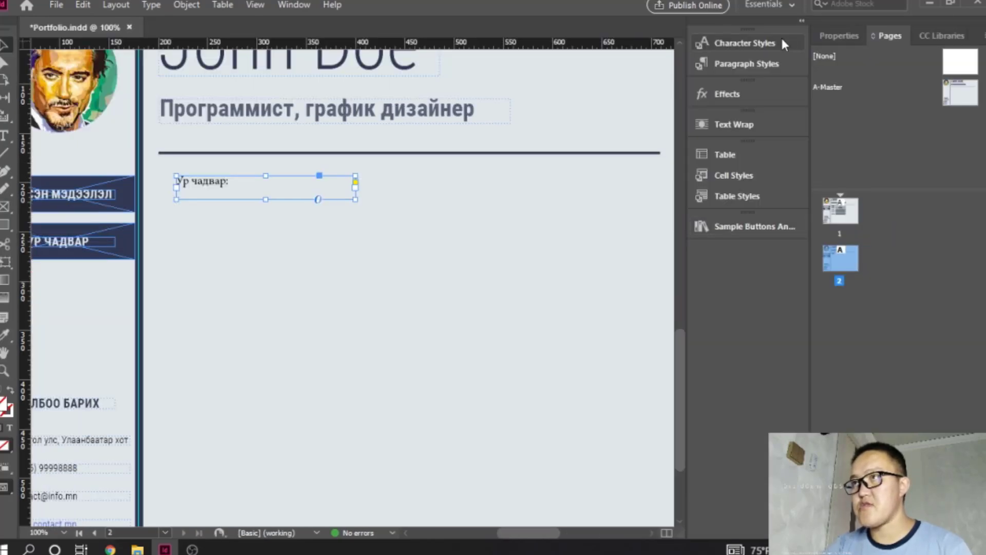
click(846, 36)
scroll(911, 331, down, 3)
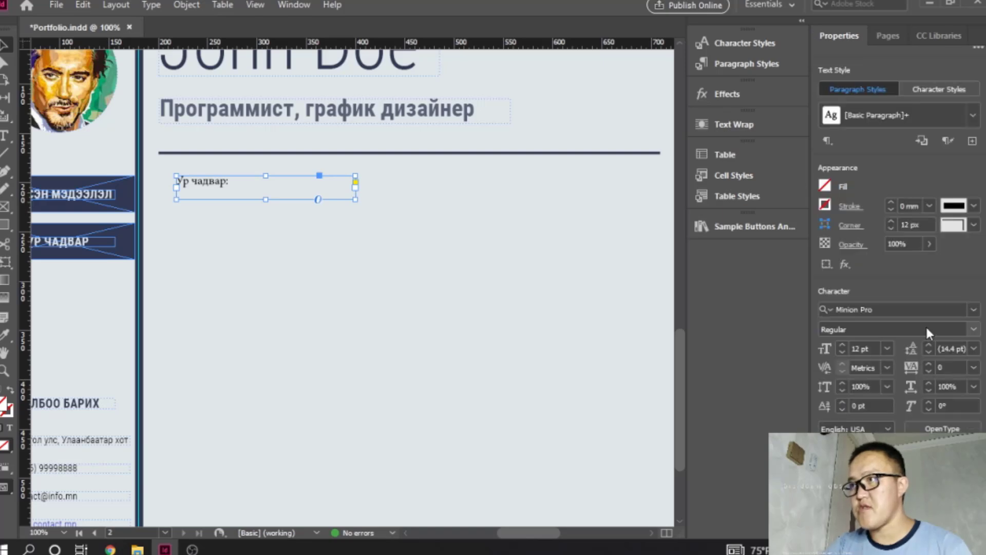
- Apply the character style "Үндсэн мэдээлэл" to the "Ур чадвар:" heading
click(884, 309)
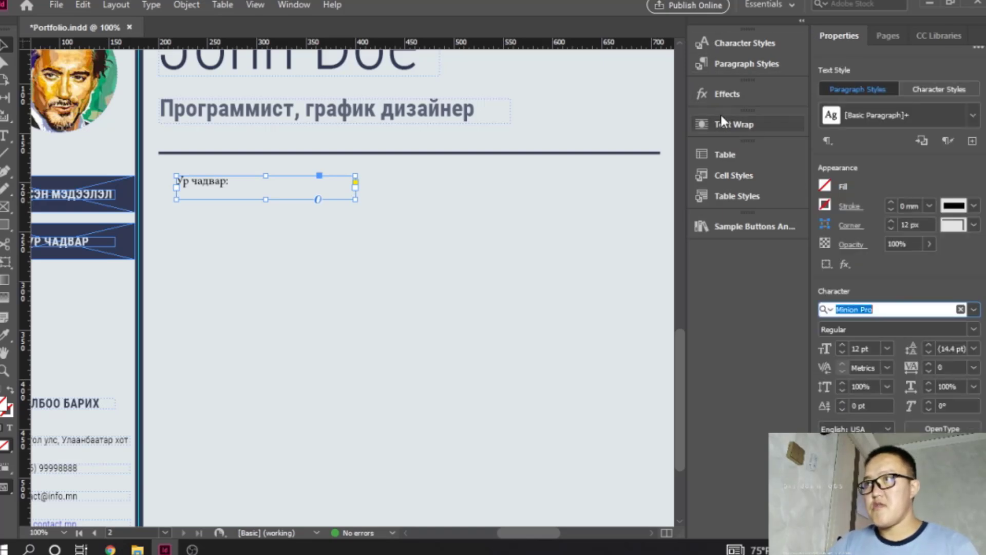
click(745, 43)
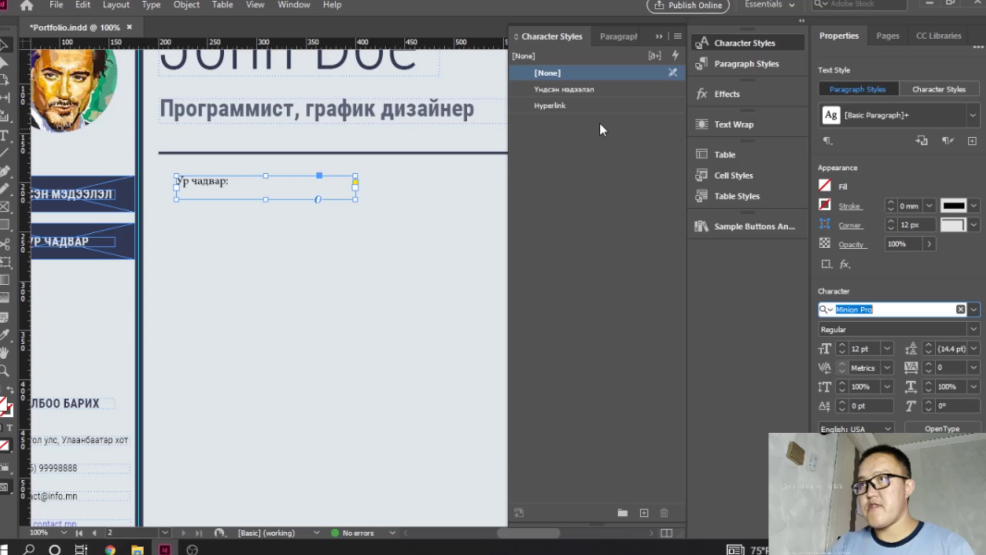
click(581, 91)
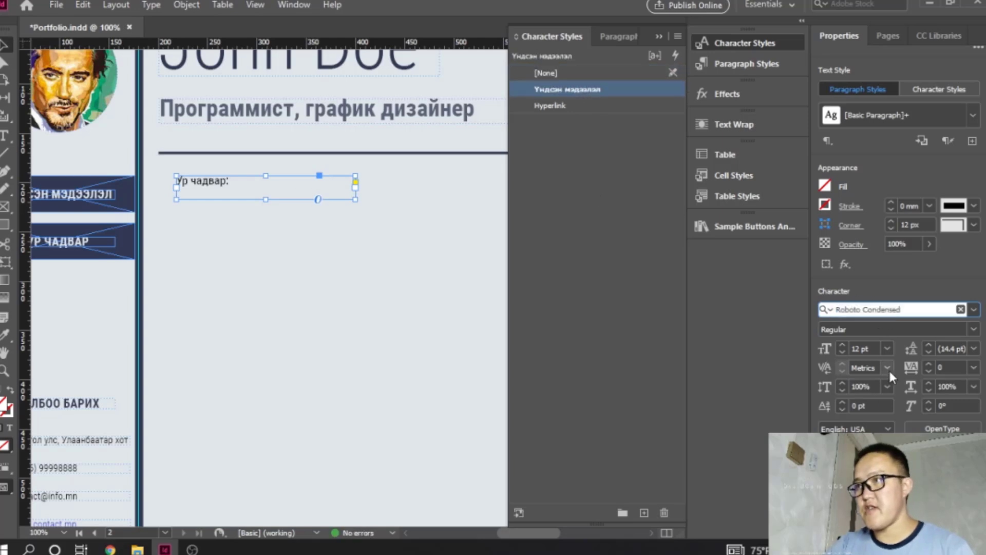
- Try font sizes of 72 pt and 36 pt on the "Ур чадвар:" heading, enlarging its frame to fit
click(889, 348)
click(876, 334)
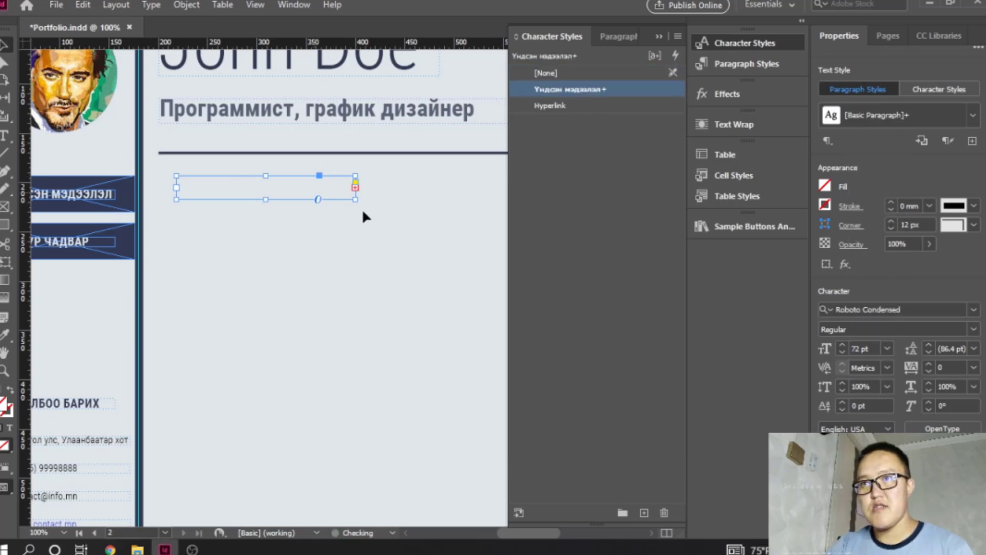
drag(355, 200, 510, 278)
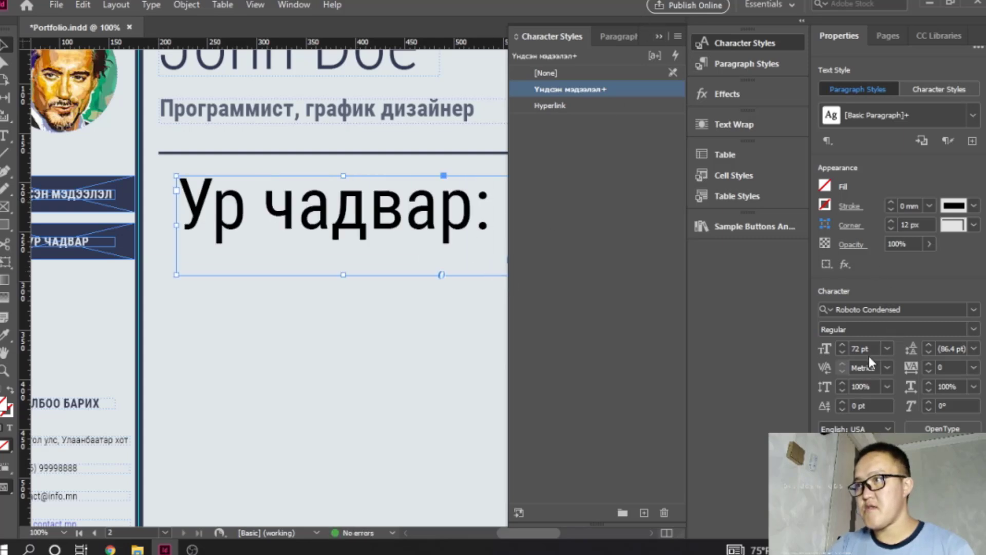
click(887, 348)
click(876, 287)
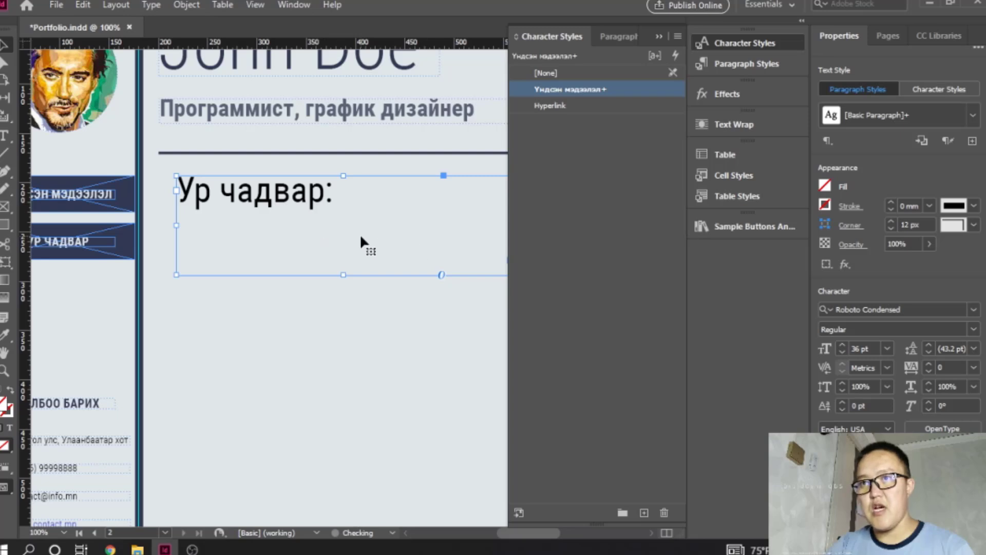
- Set the "Ур чадвар:" heading to 24 pt and shrink its frame closely around the text
click(886, 348)
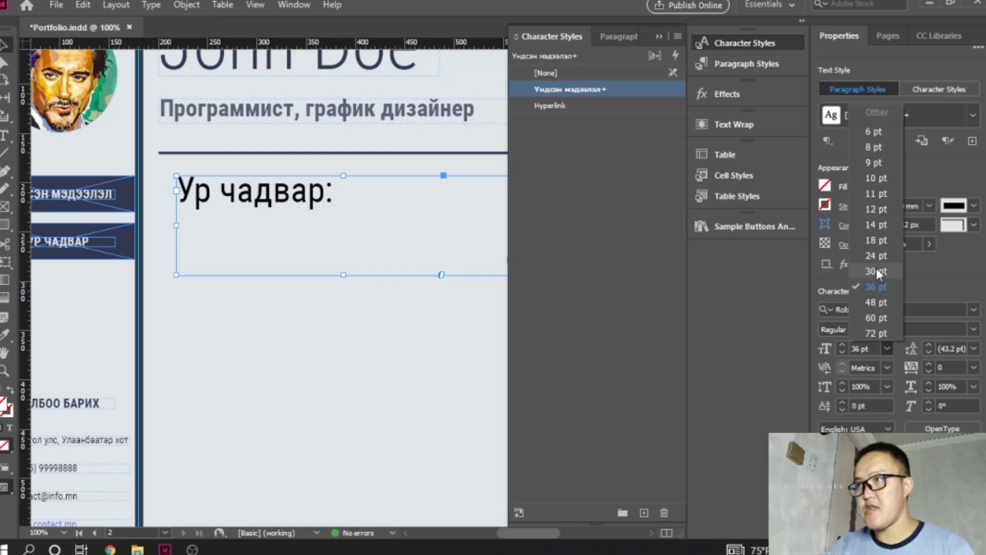
click(875, 258)
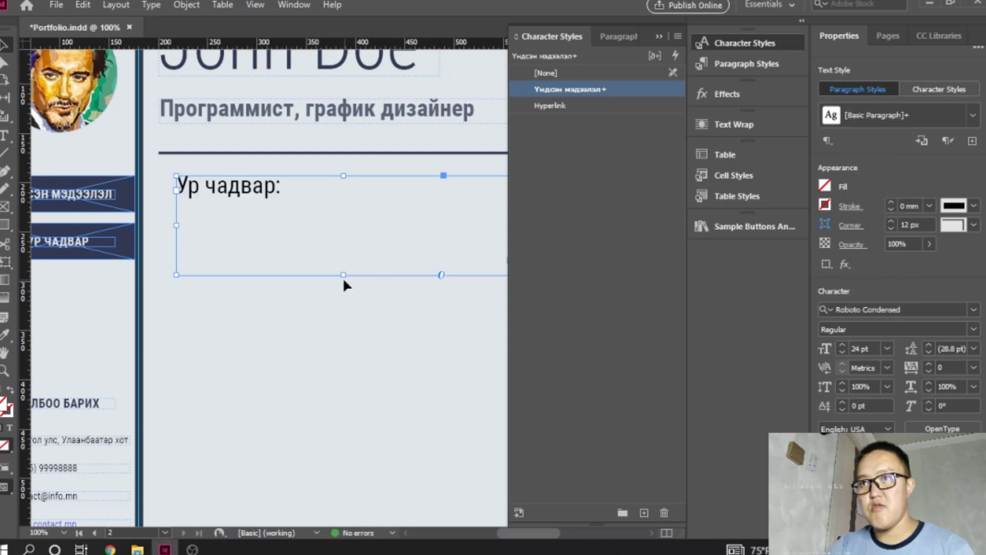
drag(343, 274, 343, 206)
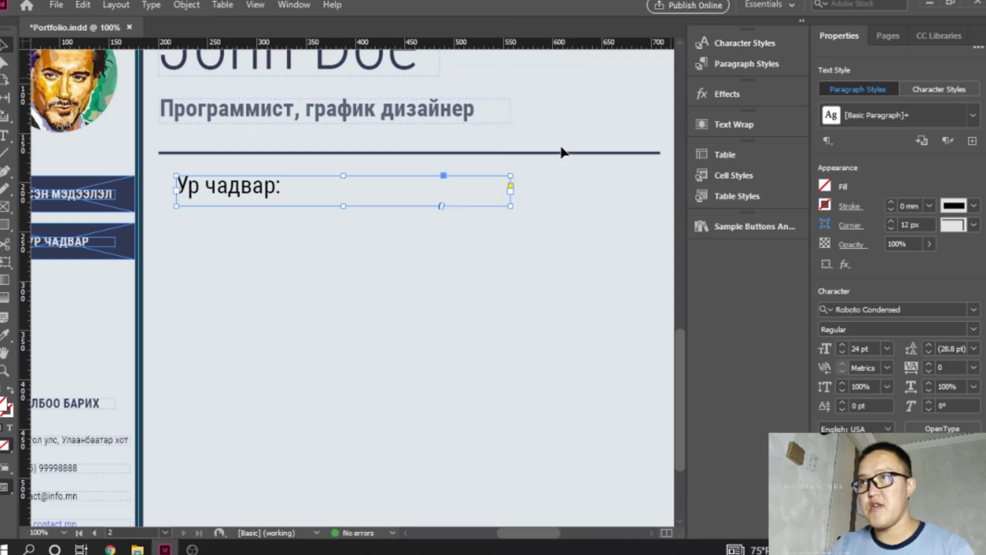
drag(510, 190, 291, 190)
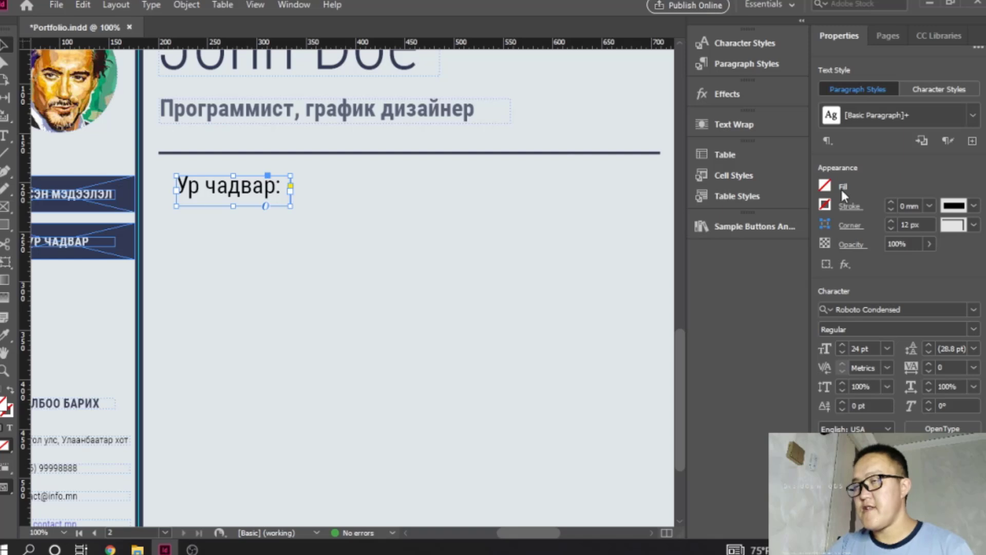
- Try to color the heading with the navy sampled from the sidebar buttons while the frame is the color target
click(826, 186)
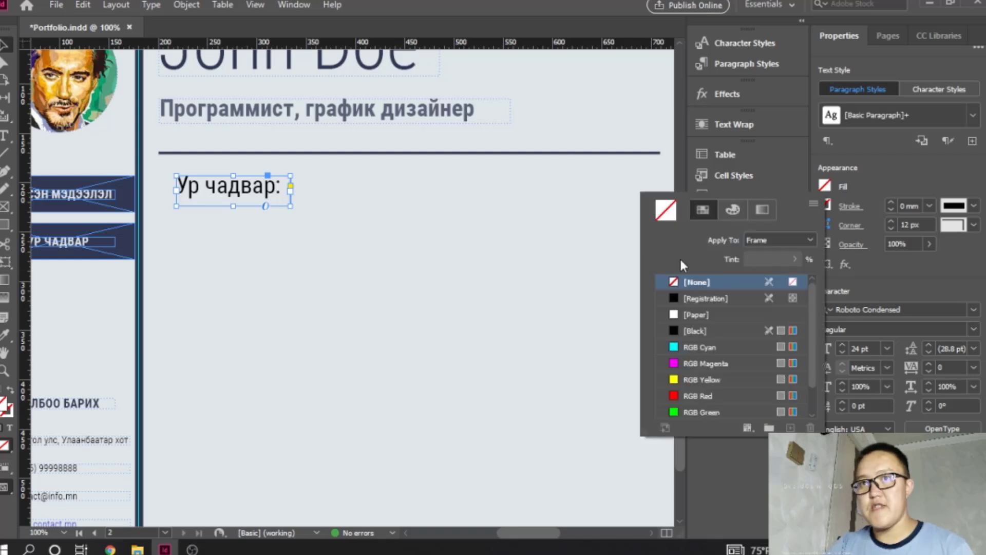
double_click(7, 410)
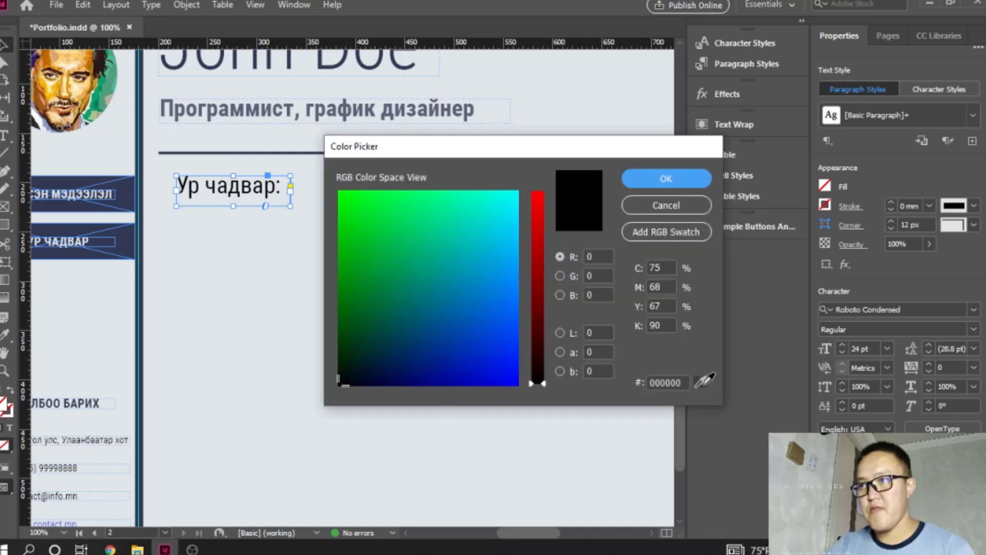
click(704, 381)
click(129, 200)
click(666, 178)
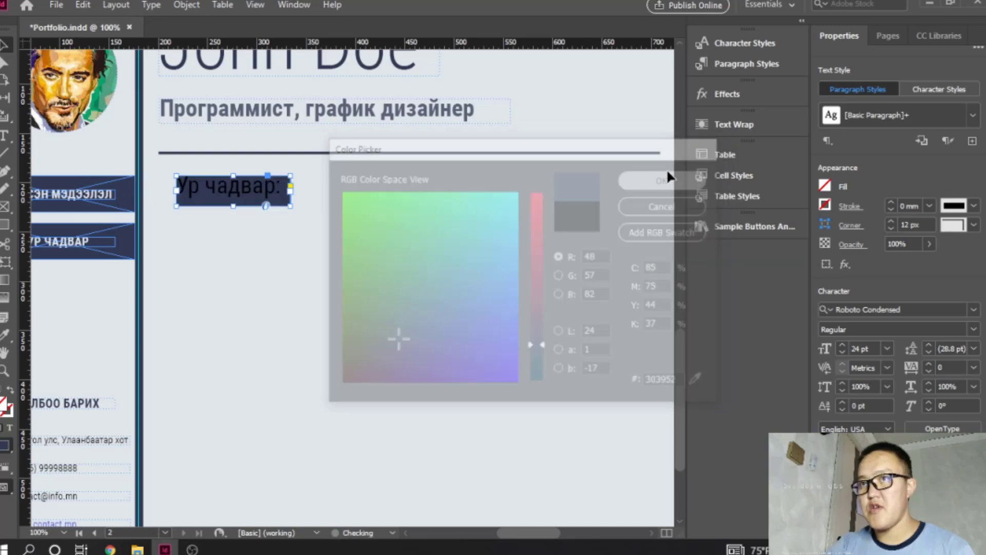
- Color the heading's text with navy 303952 sampled from the sidebar button, and align its frame with the header line's left end
click(10, 428)
double_click(5, 407)
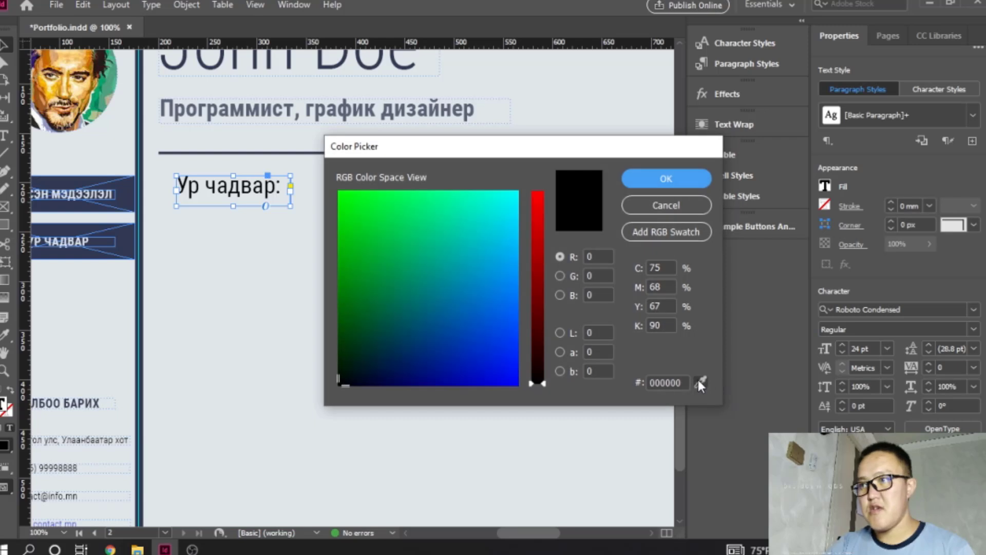
click(700, 381)
click(96, 185)
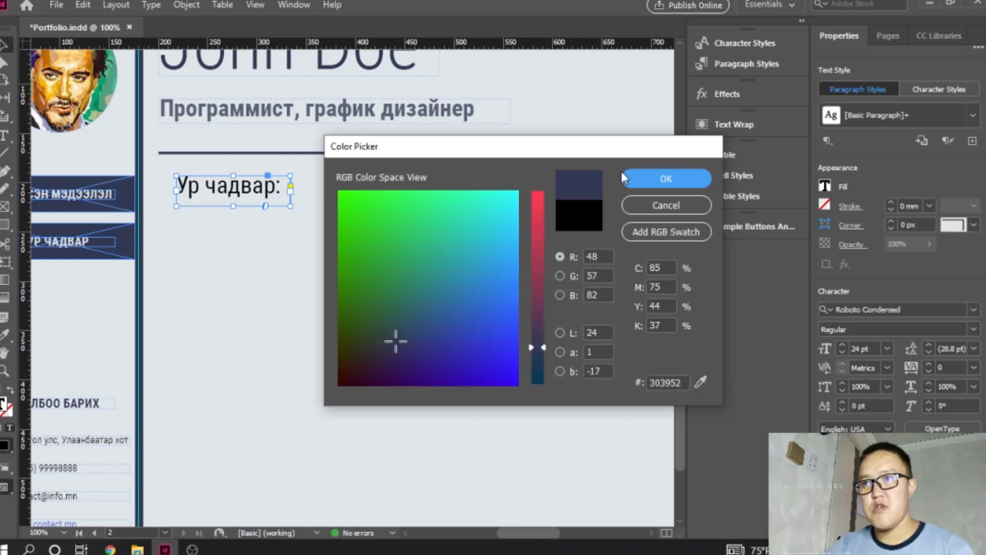
click(633, 178)
click(338, 272)
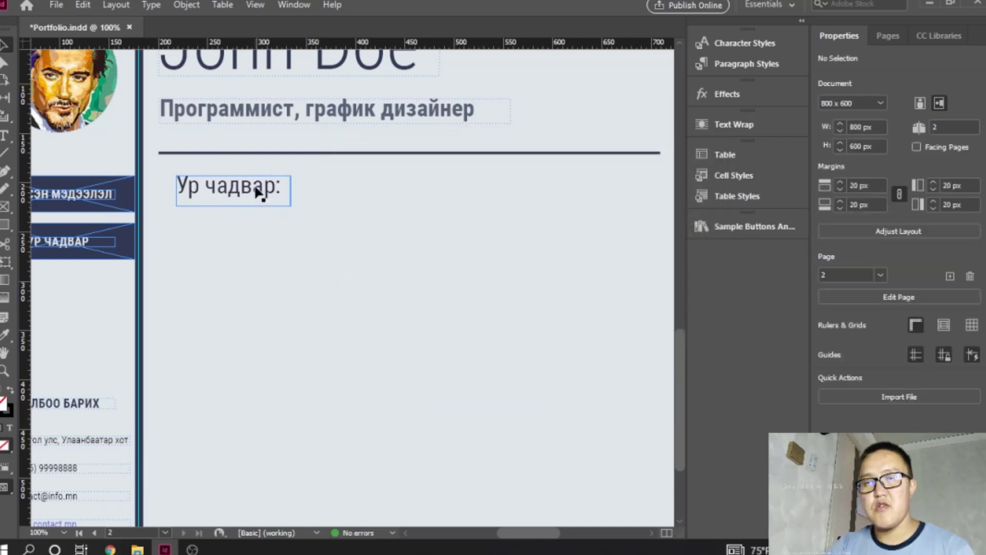
drag(264, 196, 242, 172)
click(257, 304)
- Draw a text frame about 407 by 57 px below the "Ур чадвар:" heading and fill it with placeholder text
scroll(260, 294, down, 3)
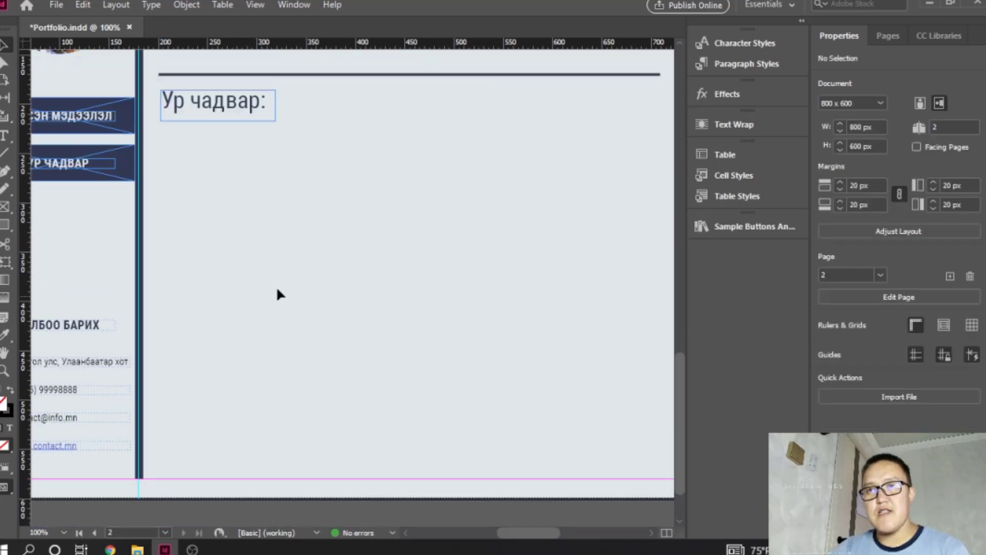
click(5, 135)
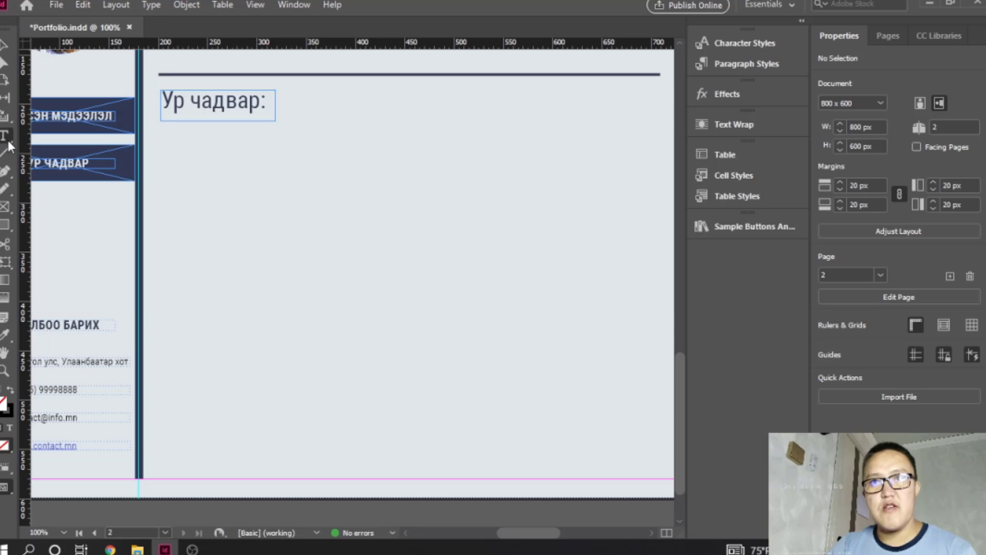
drag(160, 133, 563, 190)
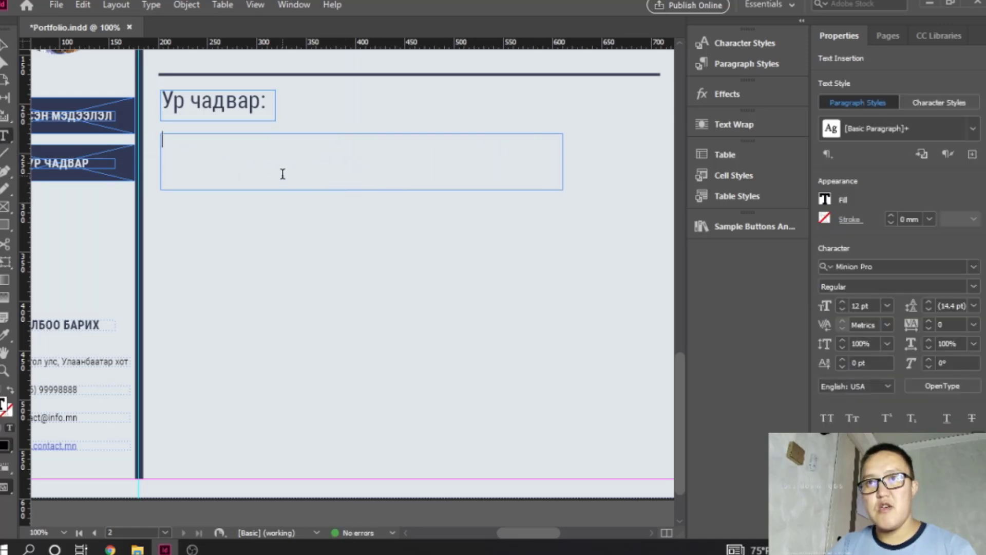
right_click(229, 156)
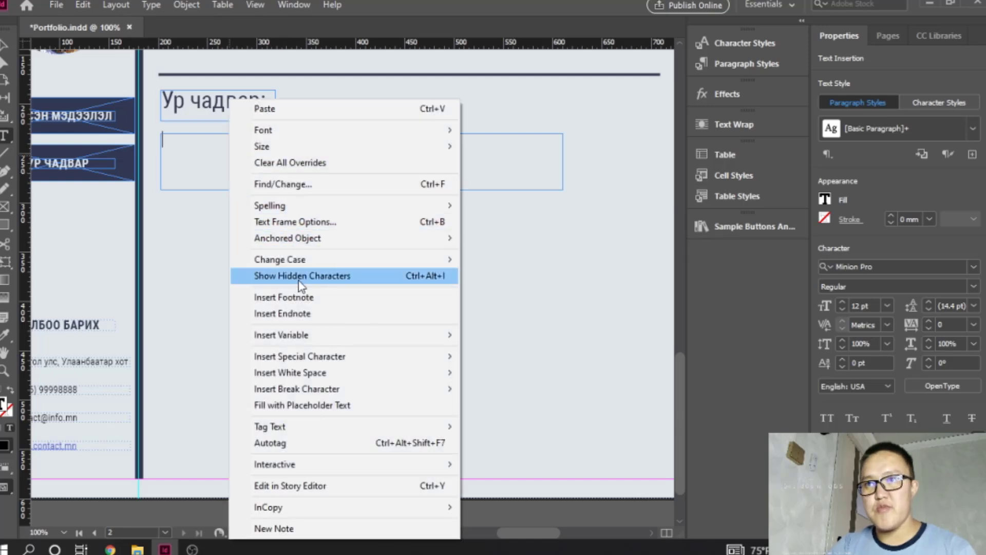
click(334, 406)
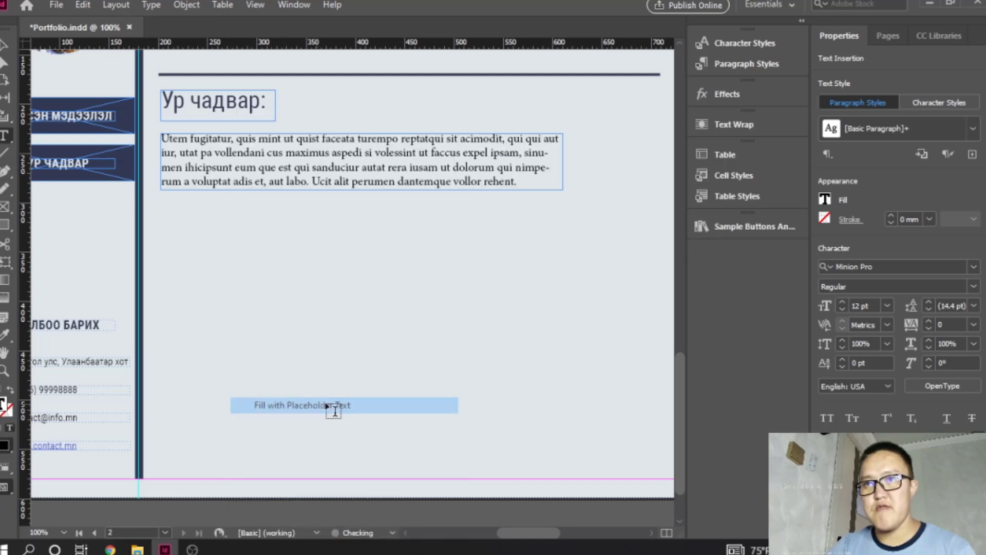
- Move the placeholder paragraph down about 25 px and place a copy of the "Ур чадвар:" heading directly above it
click(4, 46)
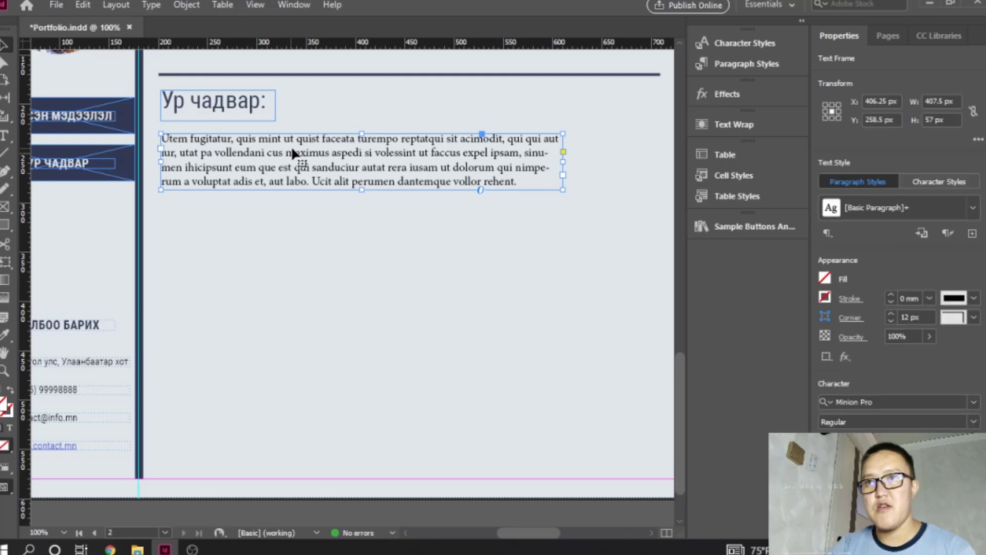
drag(291, 148, 294, 179)
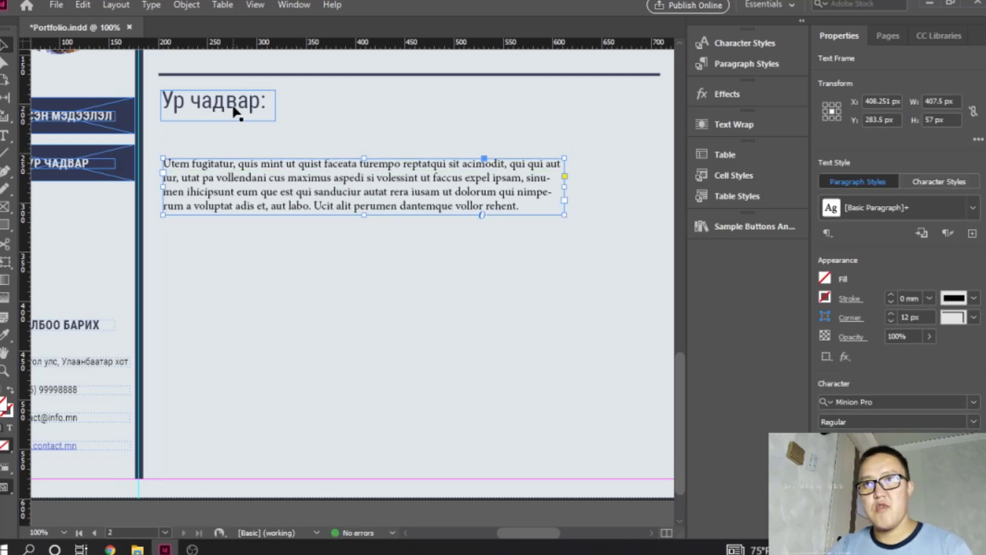
click(246, 108)
key(ctrl+c)
key(ctrl+v)
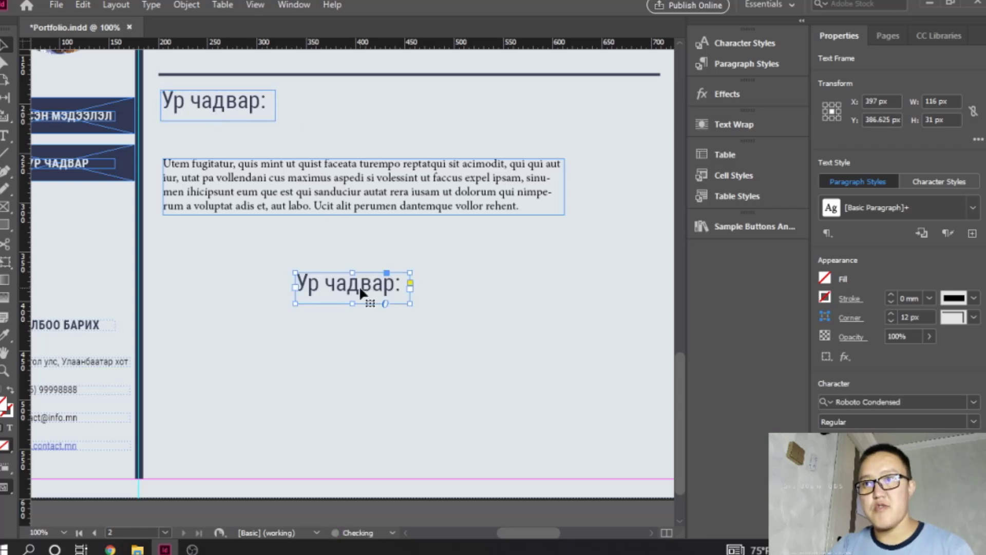
drag(359, 285, 151, 126)
- Change the copied heading's text to "Чадвар 1:"
double_click(232, 144)
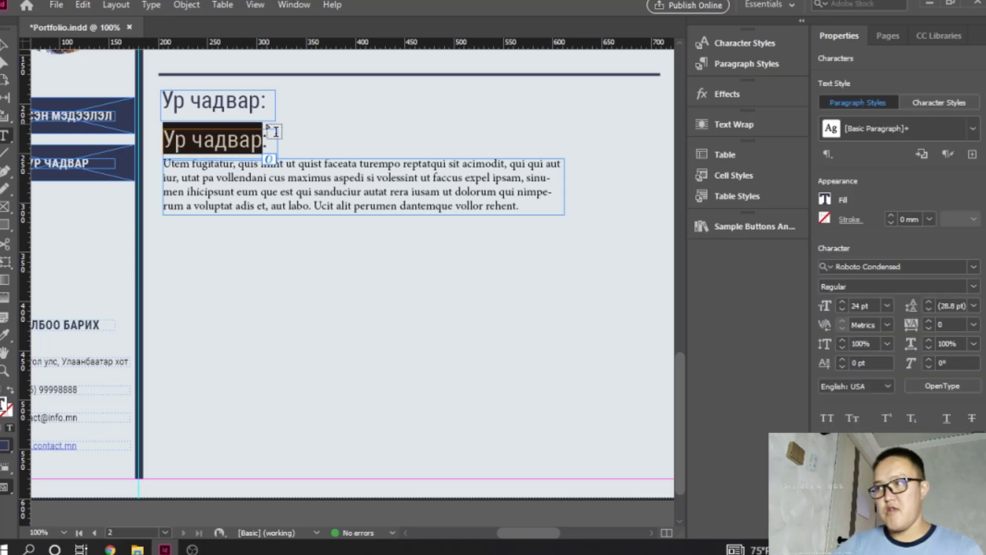
text(Ек)
key(BackSpace)
key(BackSpace)
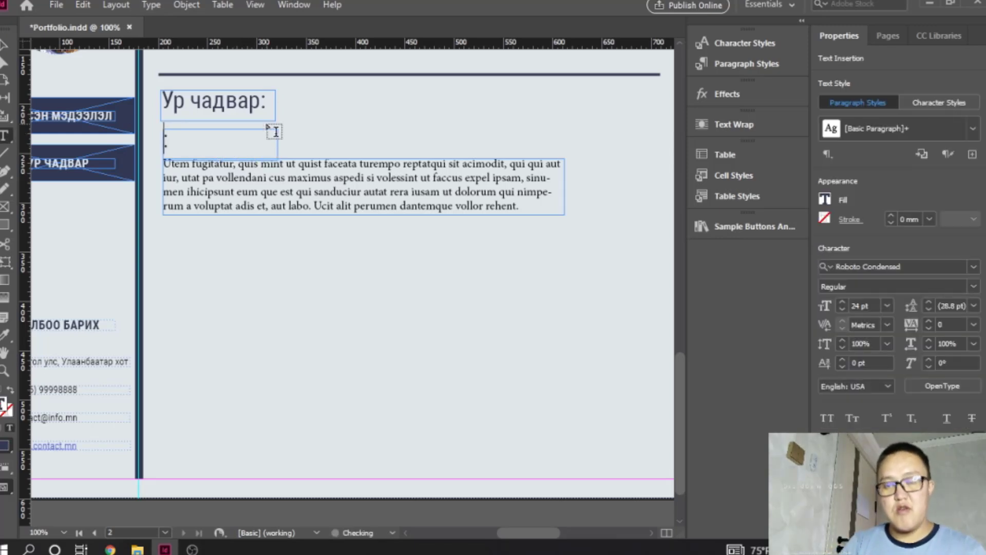
text(С)
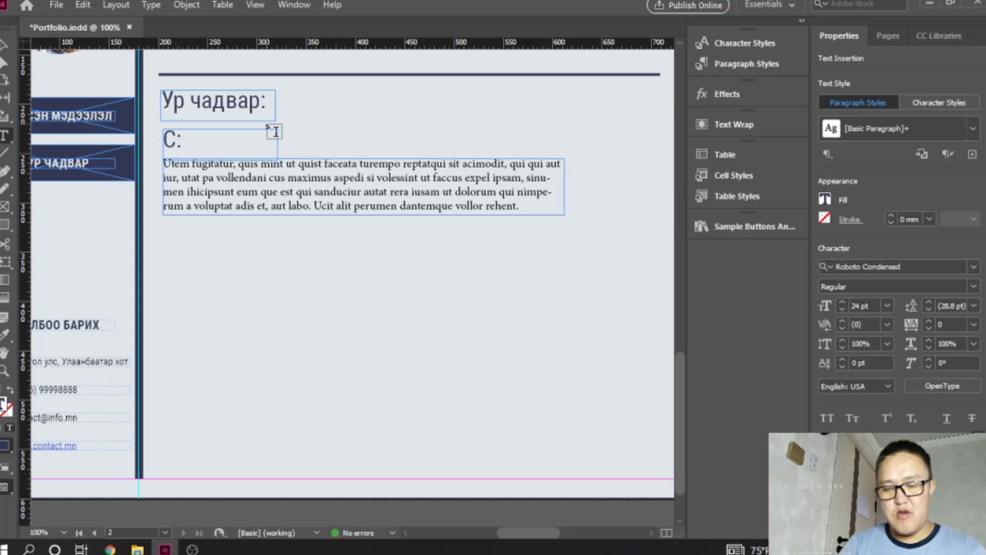
key(BackSpace)
text(Ча)
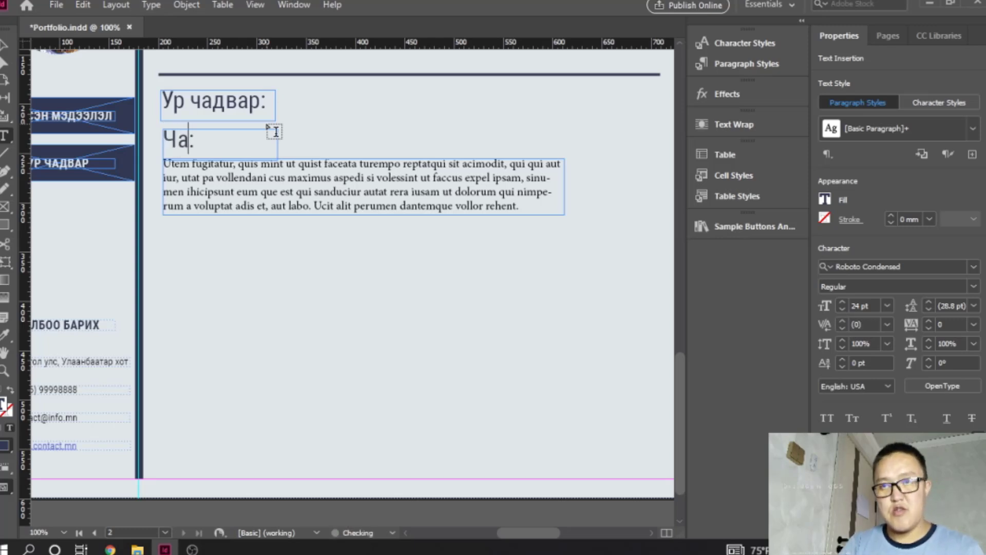
text(двар 1)
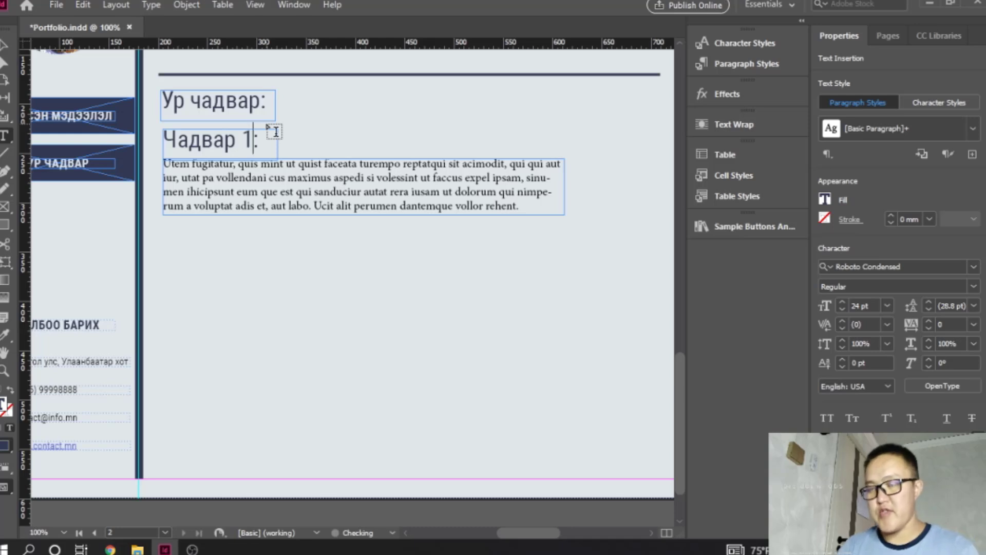
click(4, 45)
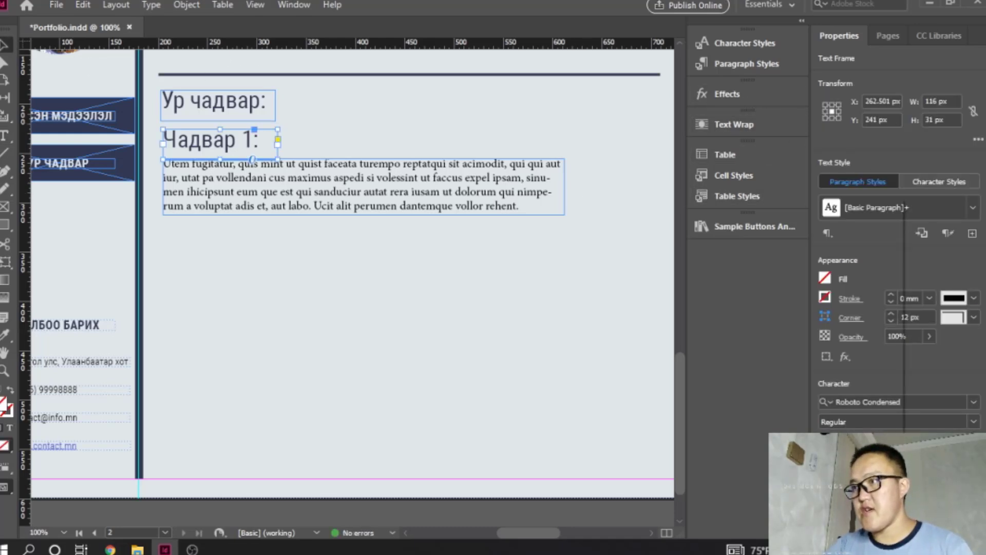
- Reduce the "Чадвар 1:" subheading's font size by two presets and lower its frame's upper edge toward the paragraph
click(899, 442)
click(878, 328)
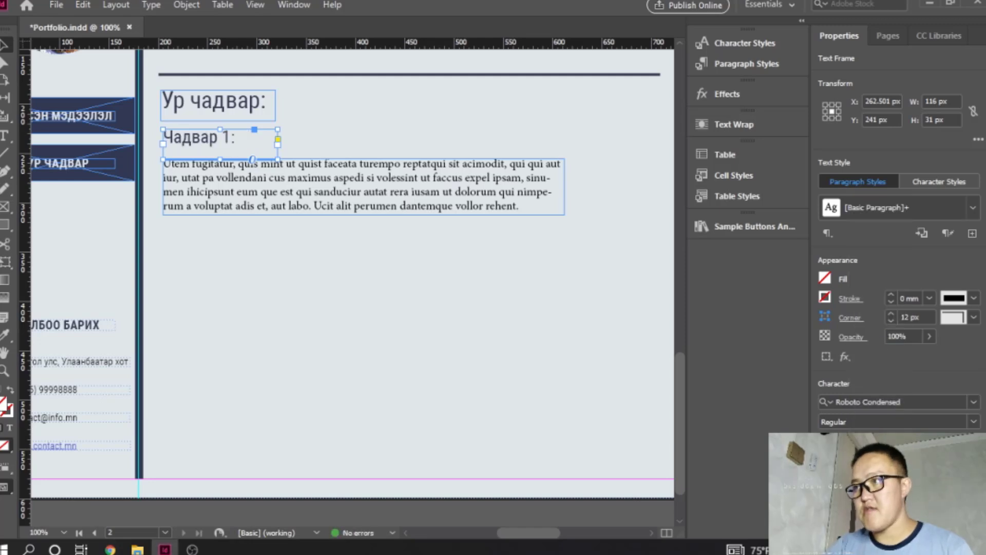
click(891, 441)
click(880, 318)
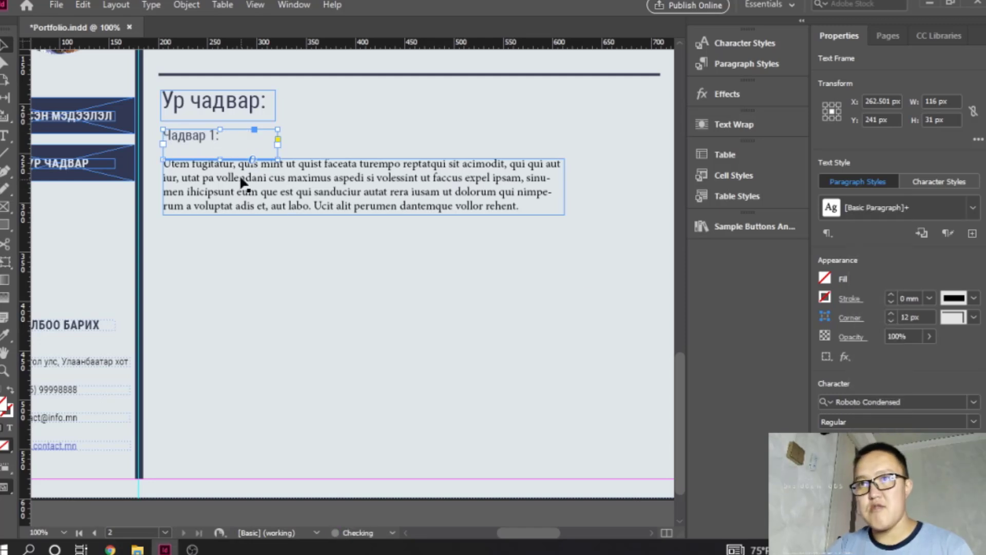
drag(218, 128, 219, 144)
- Nudge the placeholder paragraph down to leave a small gap beneath the "Чадвар 1:" subheading
click(288, 180)
key(Down)
key(Down)
key(Down)
key(Down)
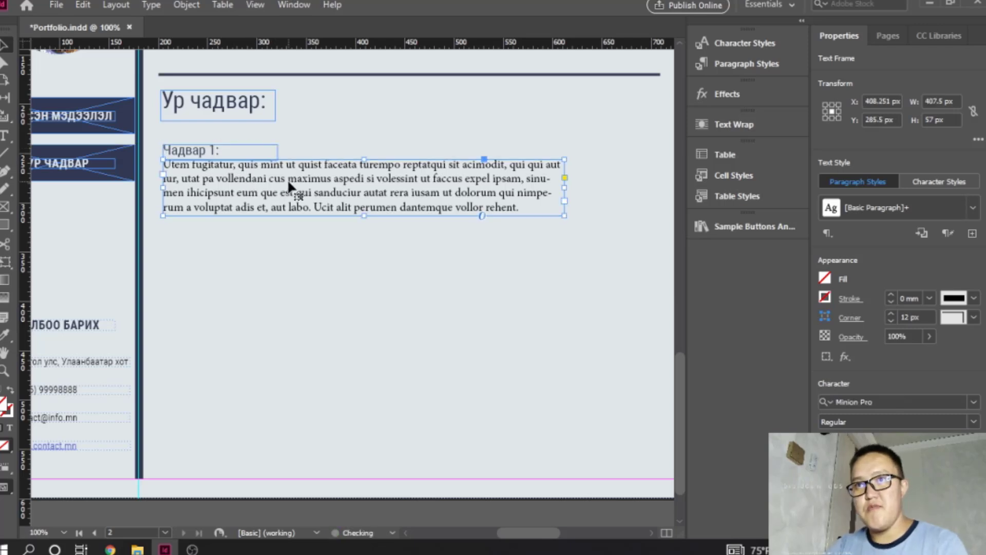
key(Down)
key(Down)
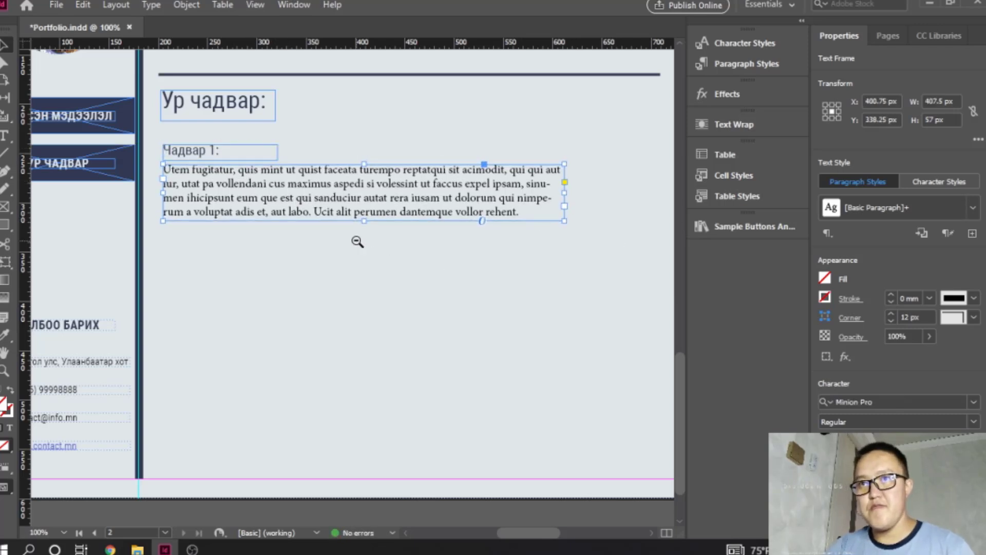
- Widen the placeholder paragraph's frame to about 566 px and reduce its height to 44 px
ctrl+alt+click(357, 241)
drag(507, 254, 626, 254)
drag(418, 275, 418, 265)
- Shrink the "Чадвар 1:" frame around its text to about 62 by 15.5 px
click(260, 295)
key(ctrl+equal)
key(ctrl+equal)
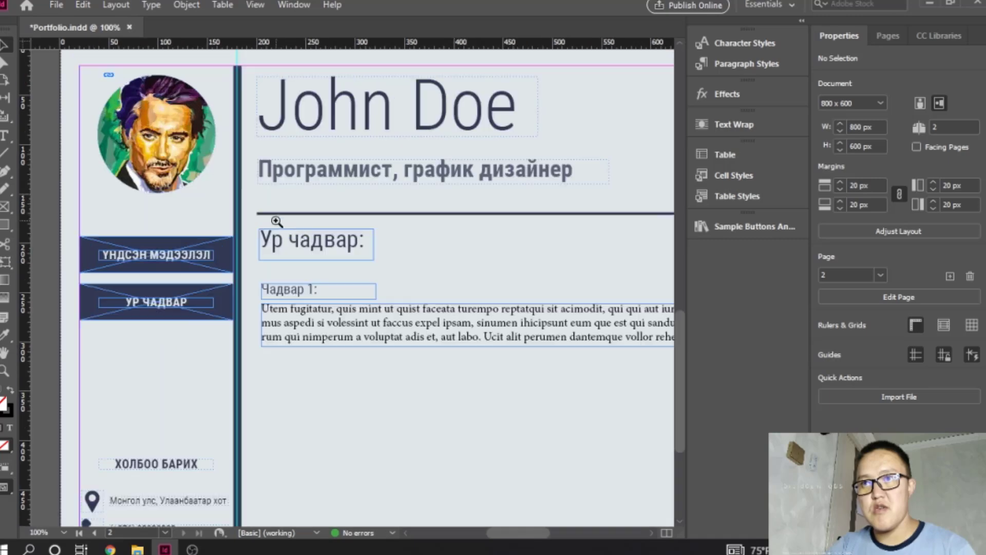
drag(413, 303, 347, 303)
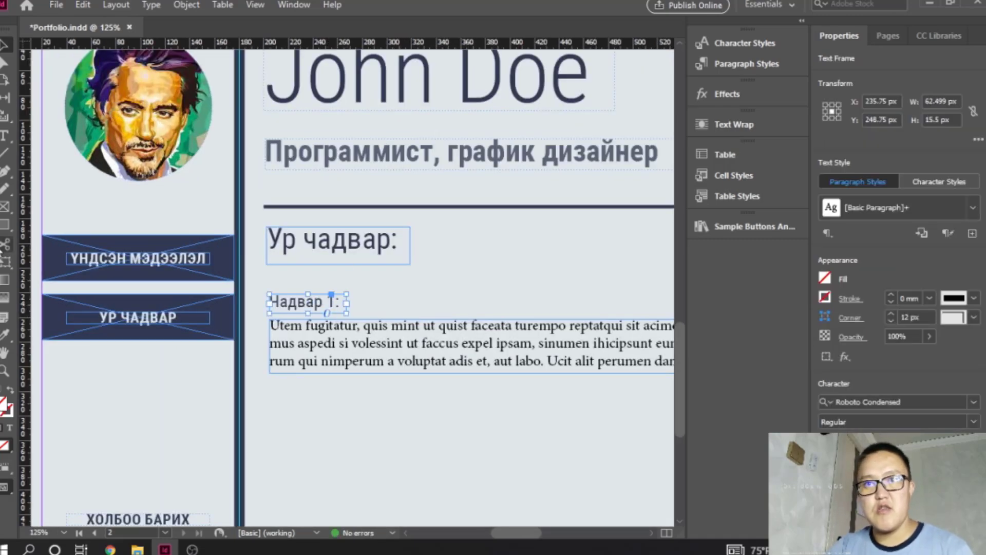
- Draw a horizontal line about 134 px long between the "Чадвар 1:" subheading and the paragraph, starting at their shared left edge
click(5, 136)
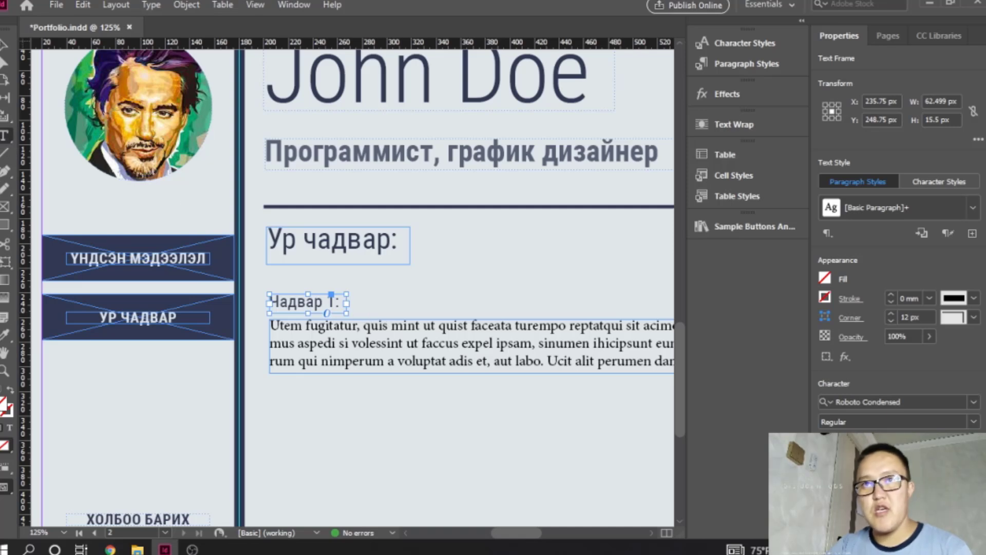
click(4, 45)
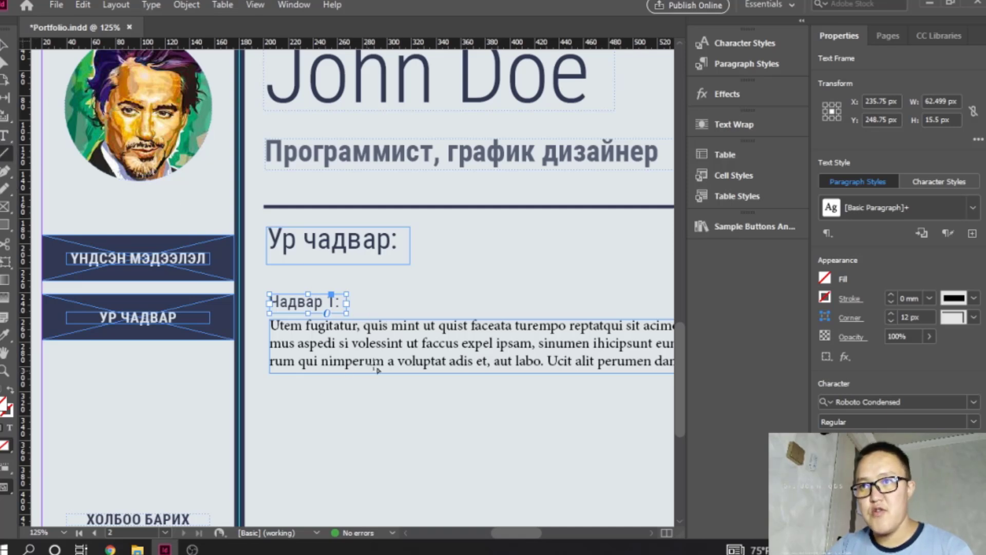
ctrl+click(360, 354)
ctrl+click(344, 307)
ctrl+click(347, 287)
drag(347, 288, 275, 300)
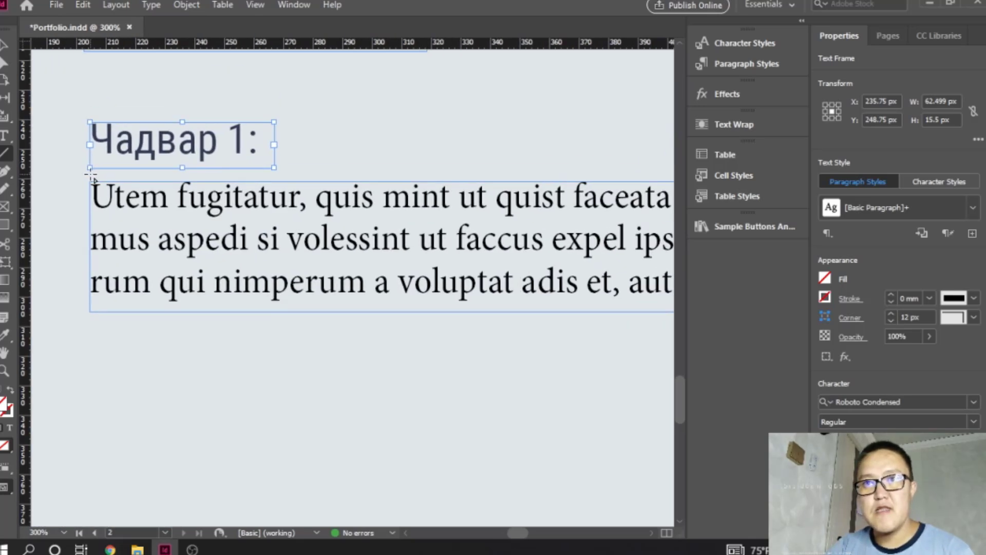
drag(90, 176, 489, 176)
click(7, 50)
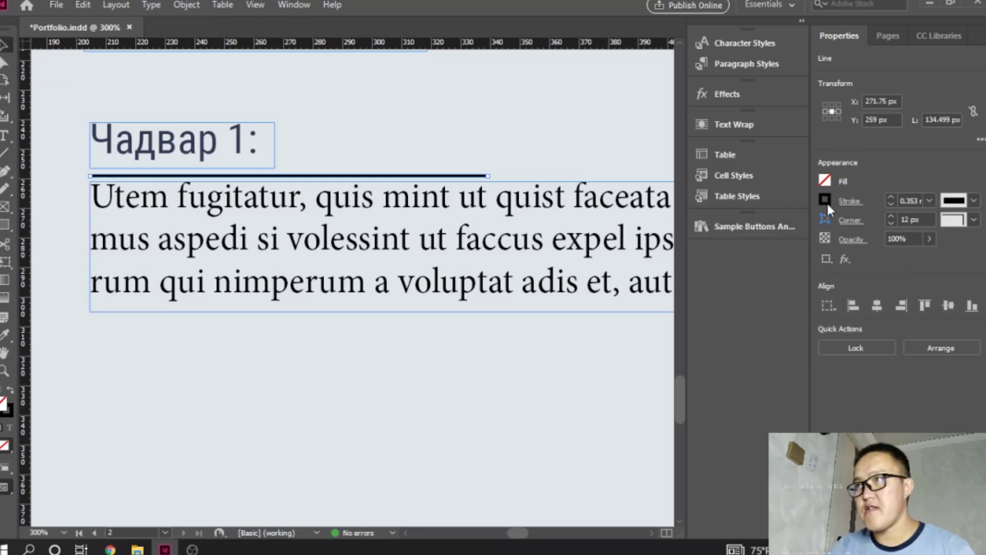
- Color the new line's stroke with navy 303952 sampled from the "Чадвар 1:" text
click(825, 200)
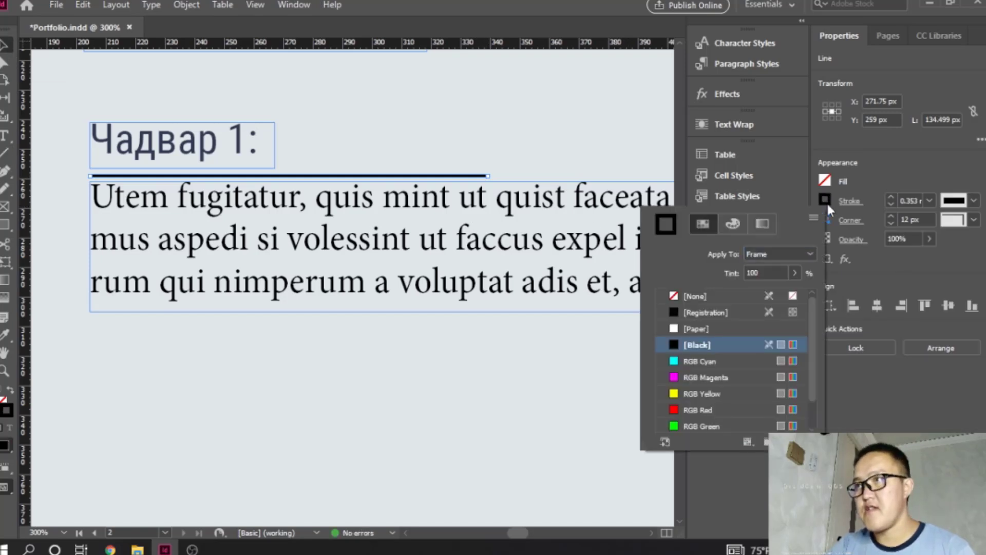
double_click(8, 414)
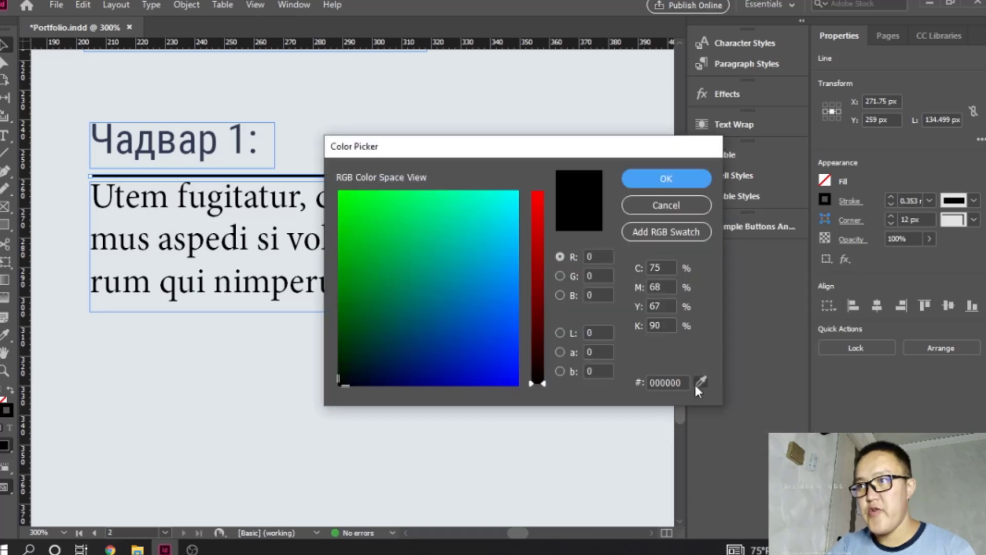
click(700, 382)
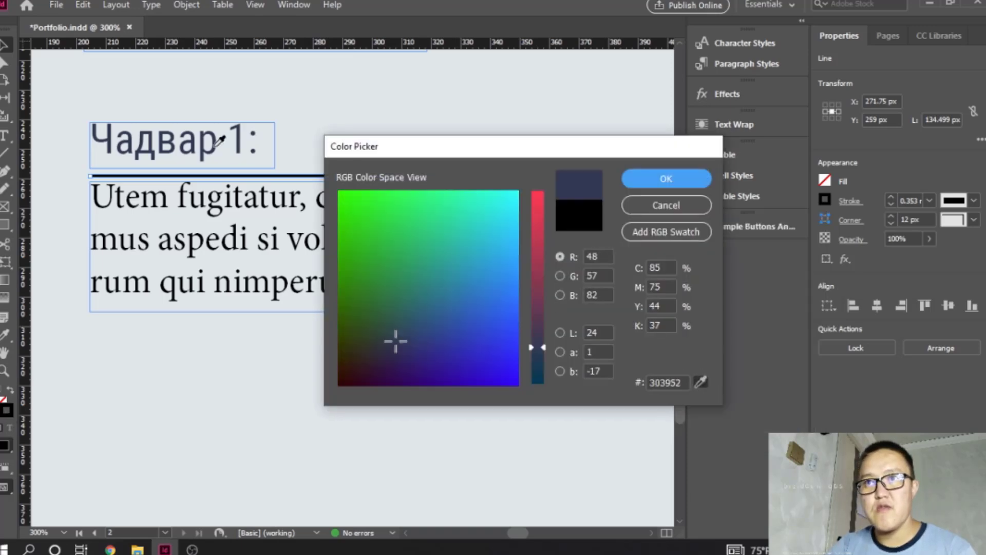
click(666, 178)
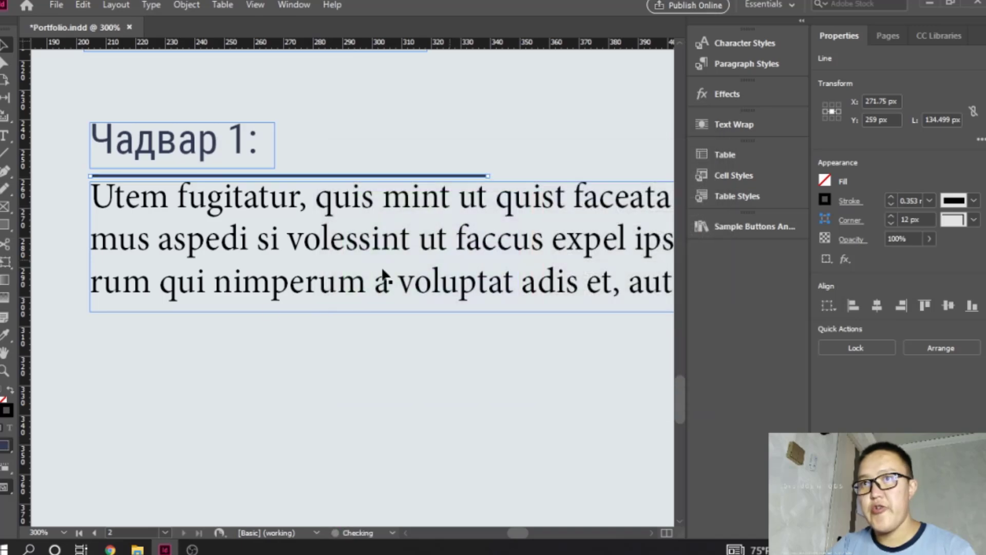
click(330, 357)
- Select the placeholder paragraph, copy the gray #7f8c8d from the Flat UI palette in the browser, and return to InDesign
click(356, 205)
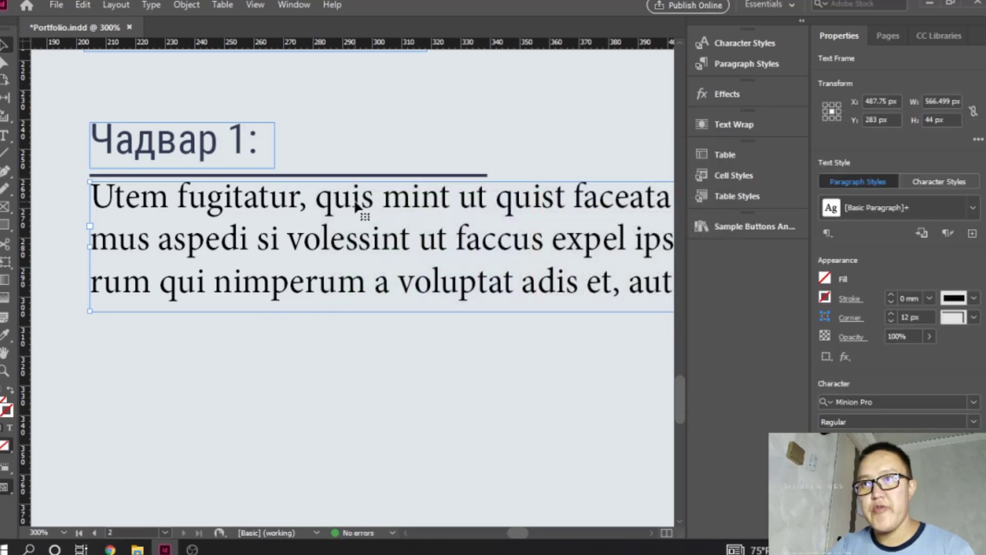
click(111, 547)
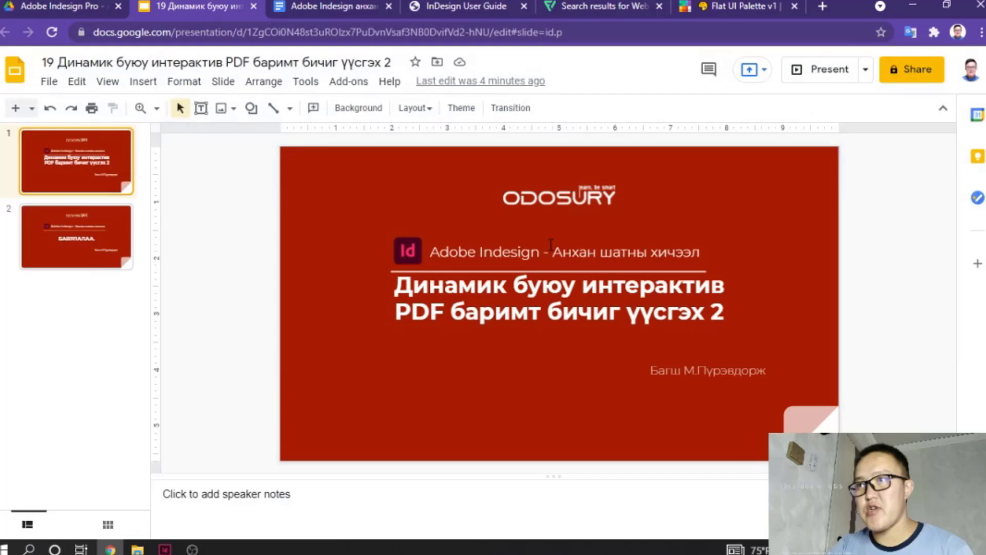
click(757, 5)
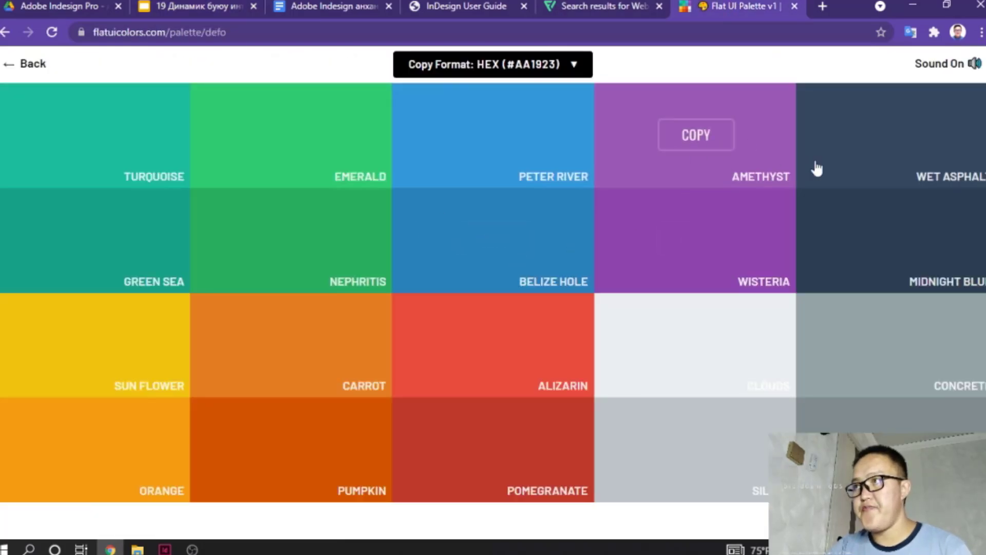
click(971, 416)
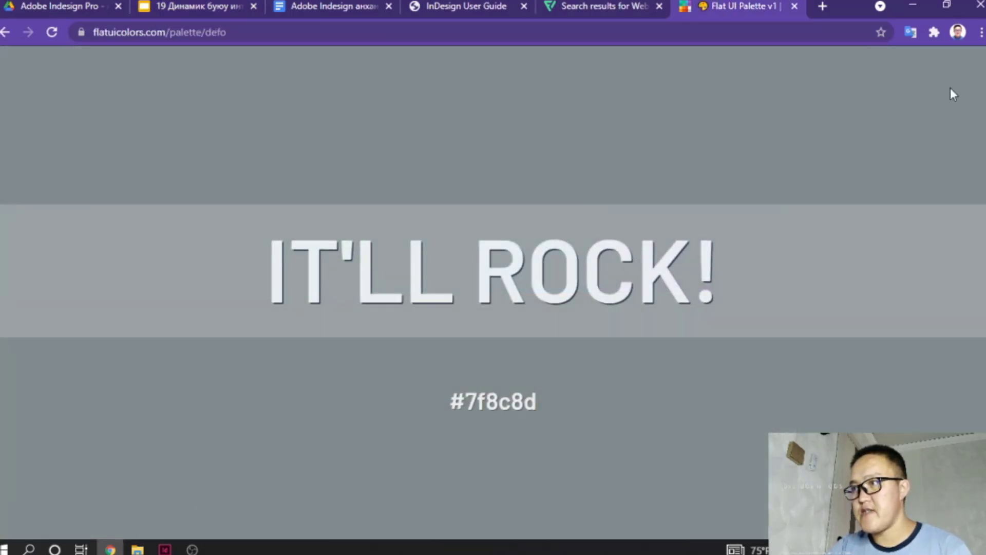
click(913, 5)
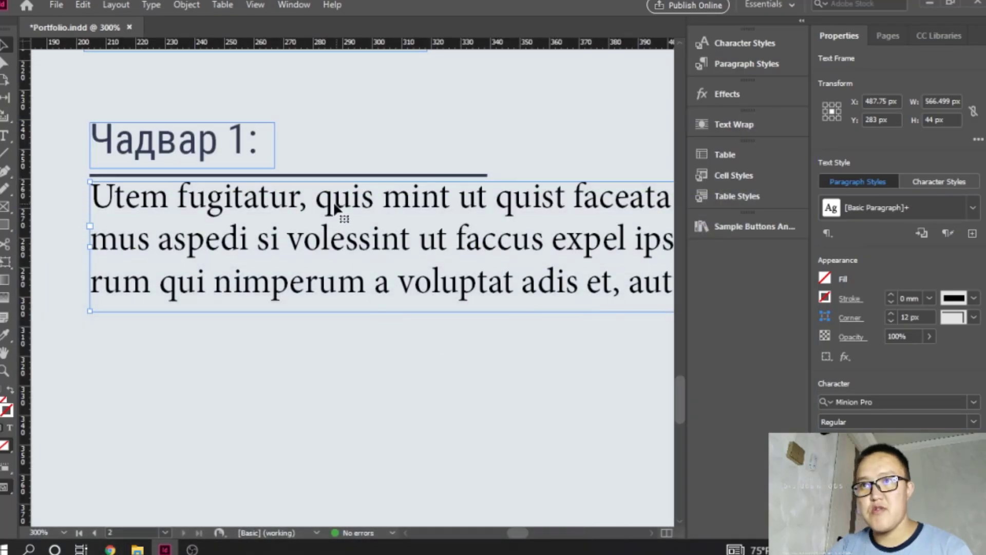
- Set the placeholder paragraph's text fill to the copied gray 7f8c8d and deselect the paragraph
click(9, 428)
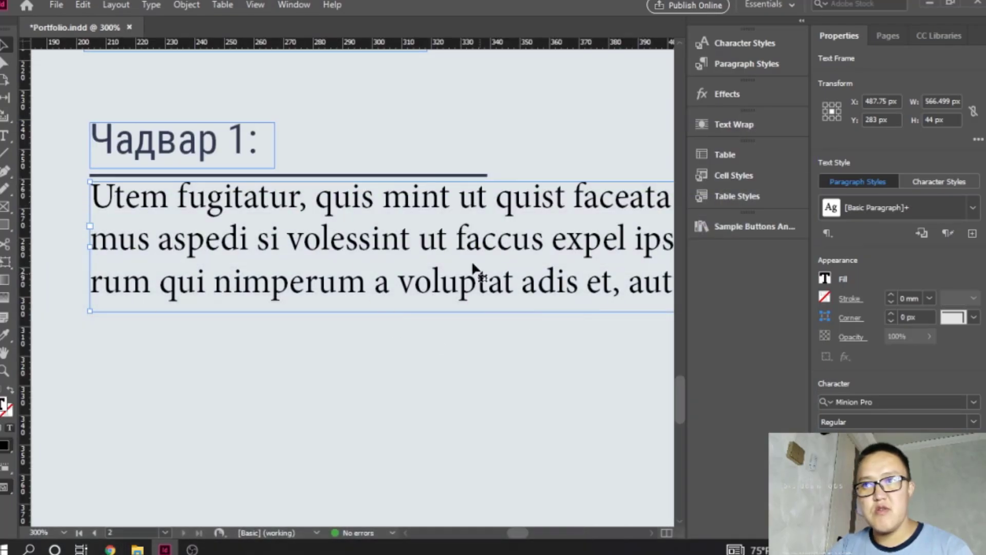
double_click(4, 404)
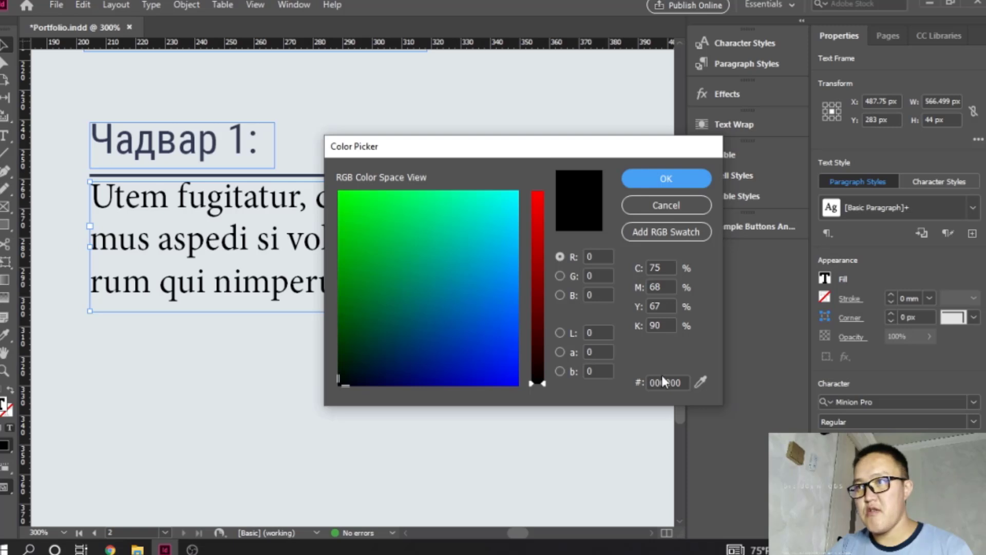
click(678, 383)
key(ctrl+a)
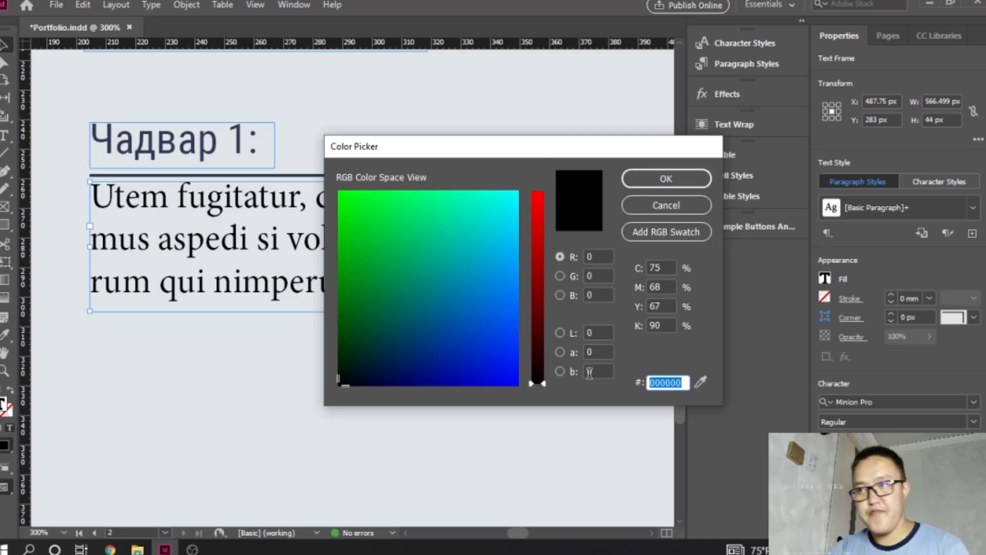
text(#7f8c8d)
key(Tab)
click(666, 178)
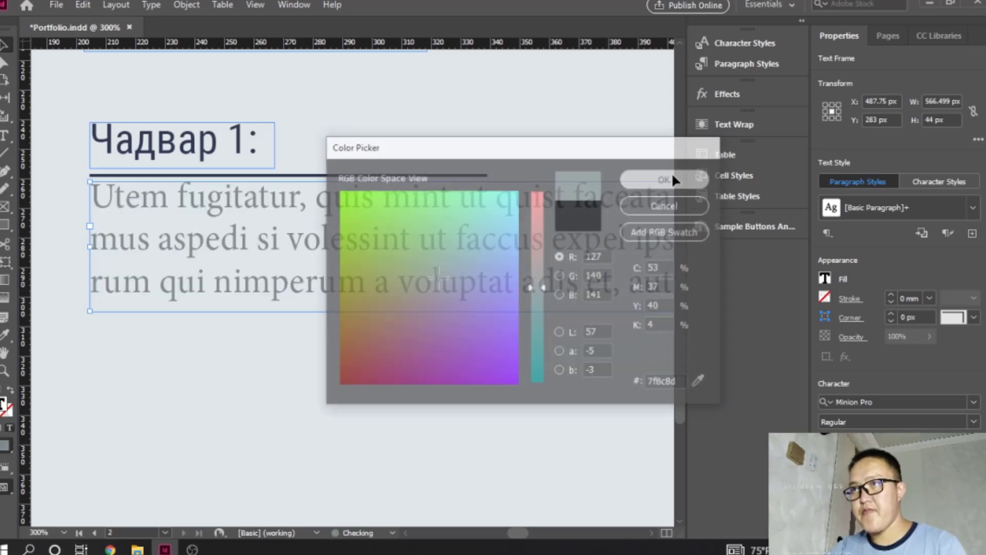
click(334, 387)
ctrl+alt+click(310, 343)
ctrl+alt+click(311, 343)
ctrl+alt+click(310, 343)
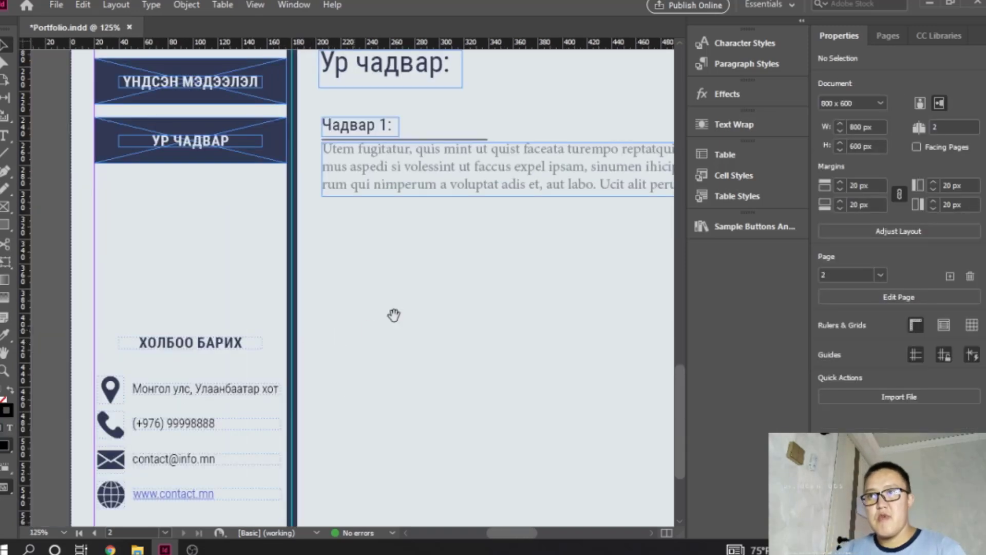
- Justify the gray placeholder paragraph with its last line aligned left
drag(452, 285, 221, 360)
ctrl+alt+click(302, 346)
ctrl+alt+click(402, 295)
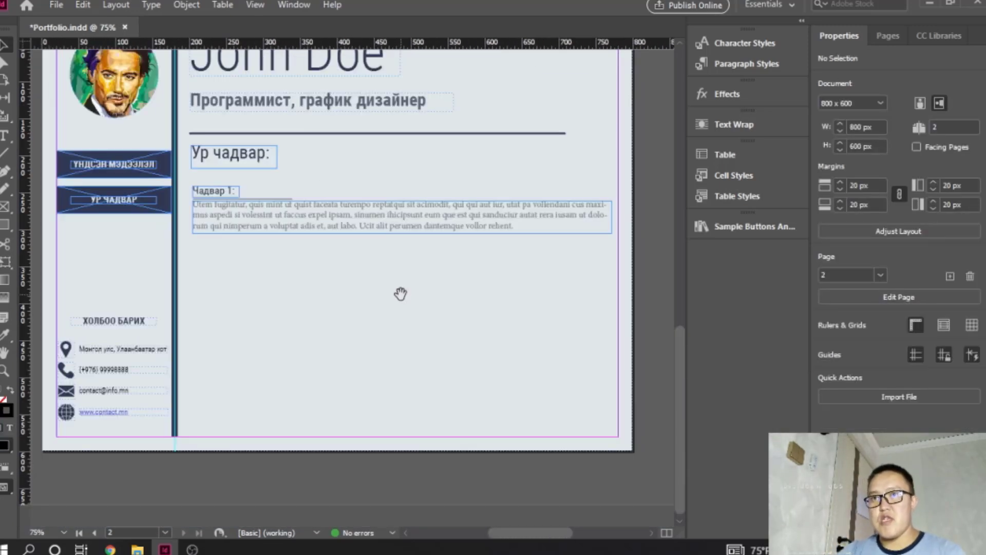
click(430, 204)
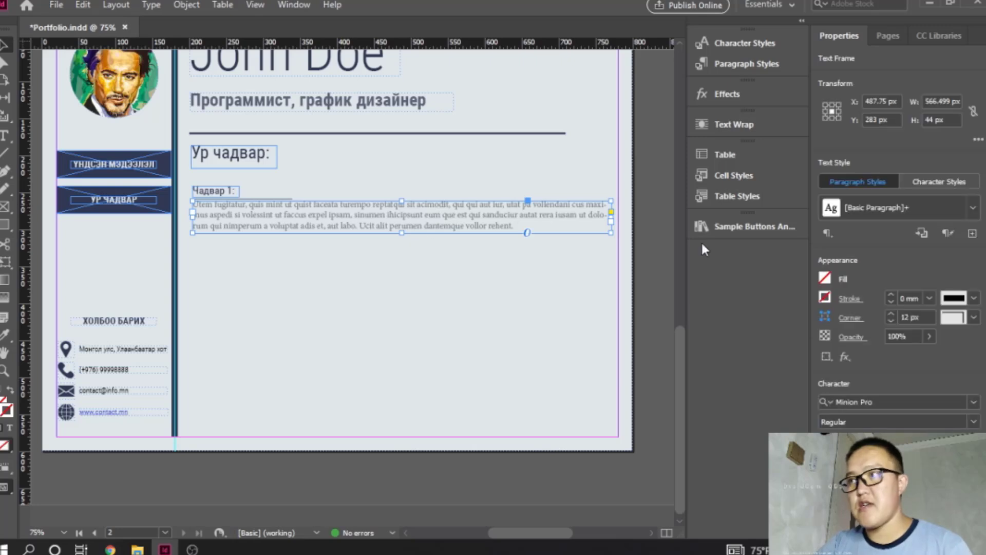
scroll(899, 237, down, 10)
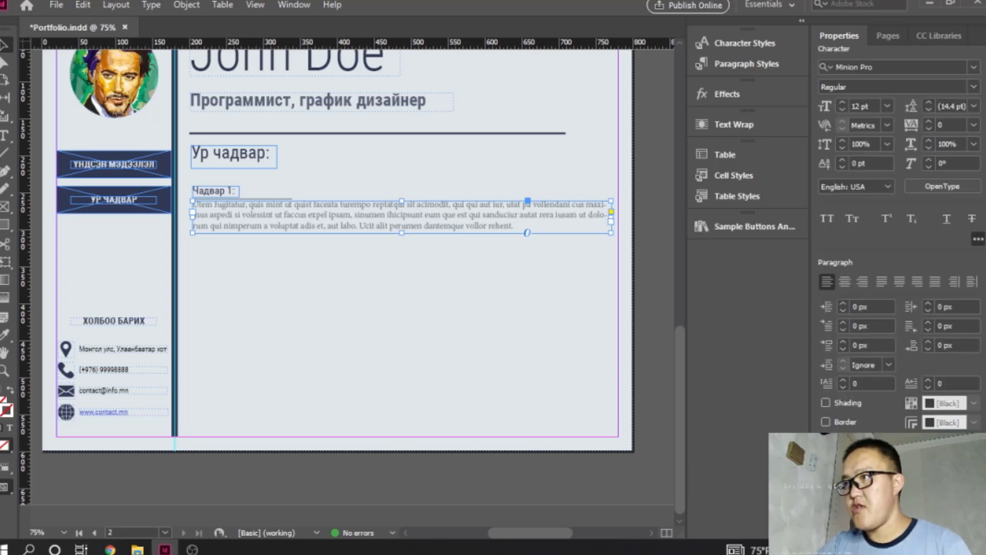
scroll(899, 236, up, 3)
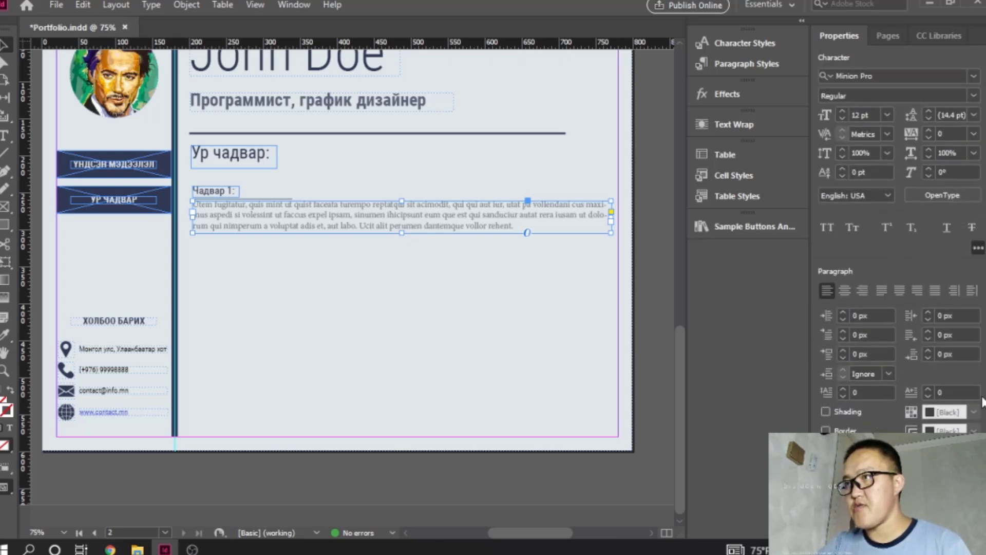
click(881, 294)
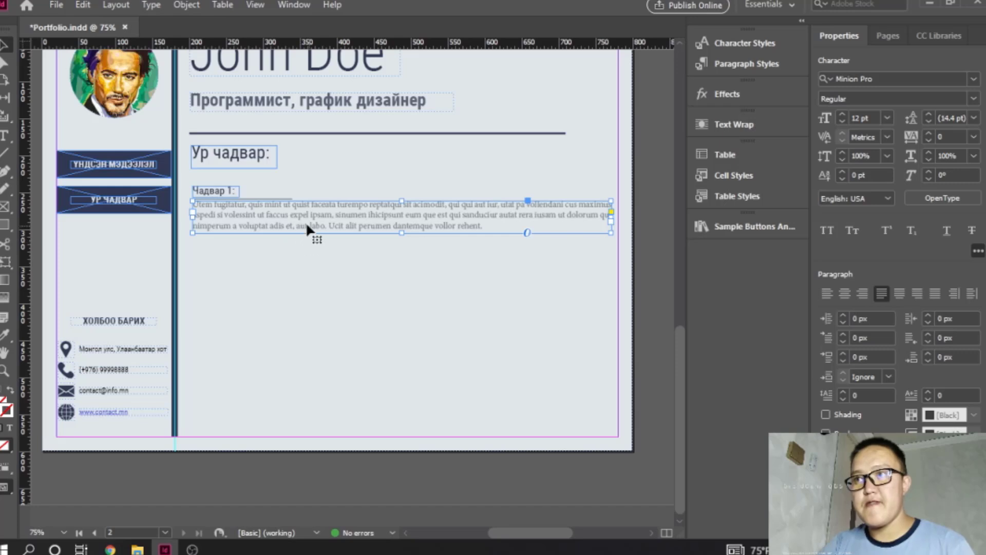
- Duplicate the "Чадвар 1:" subheading, line and paragraph together four times, stacking the copies down the page
drag(189, 177, 612, 249)
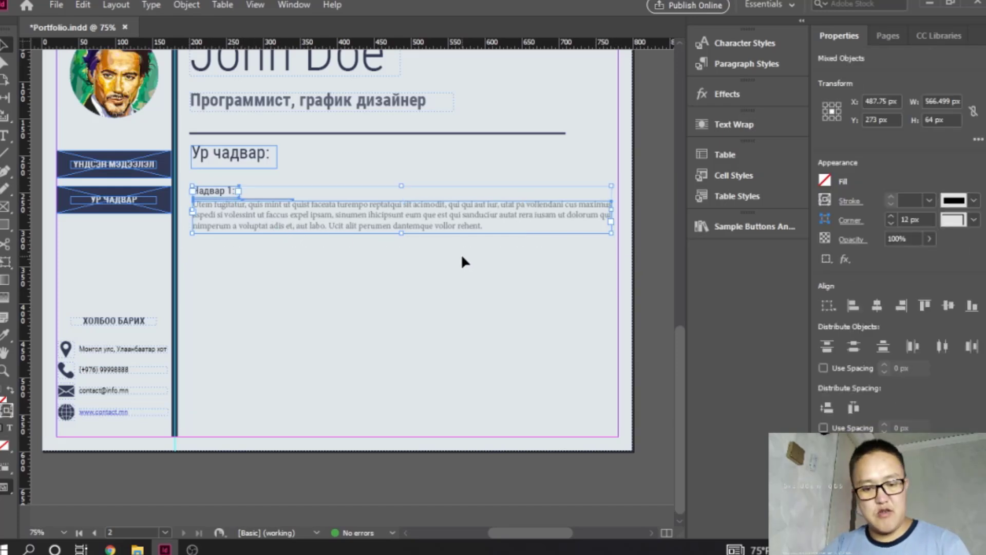
drag(393, 218, 368, 440)
key(ctrl+v)
key(t)
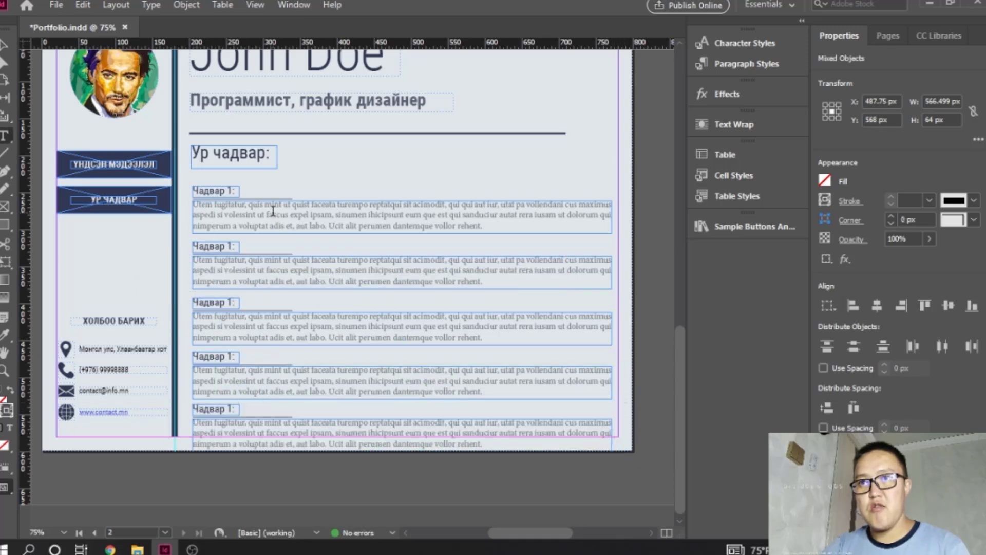
drag(186, 173, 618, 459)
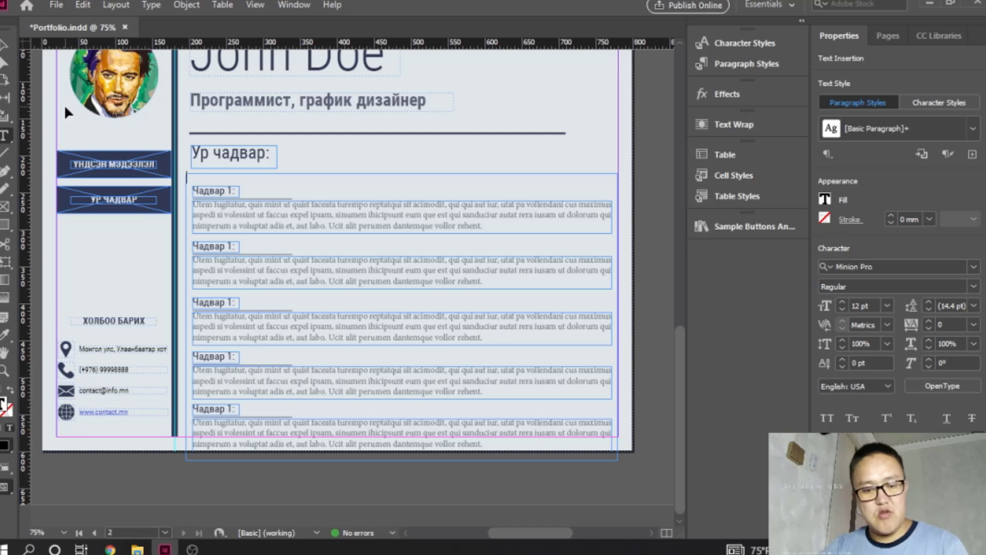
key(ctrl+z)
click(8, 44)
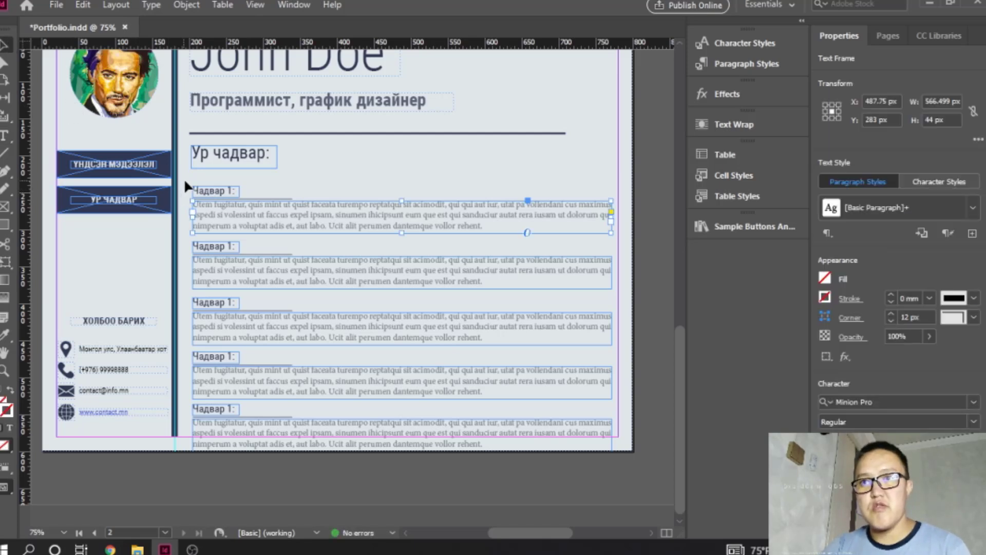
drag(184, 177, 616, 461)
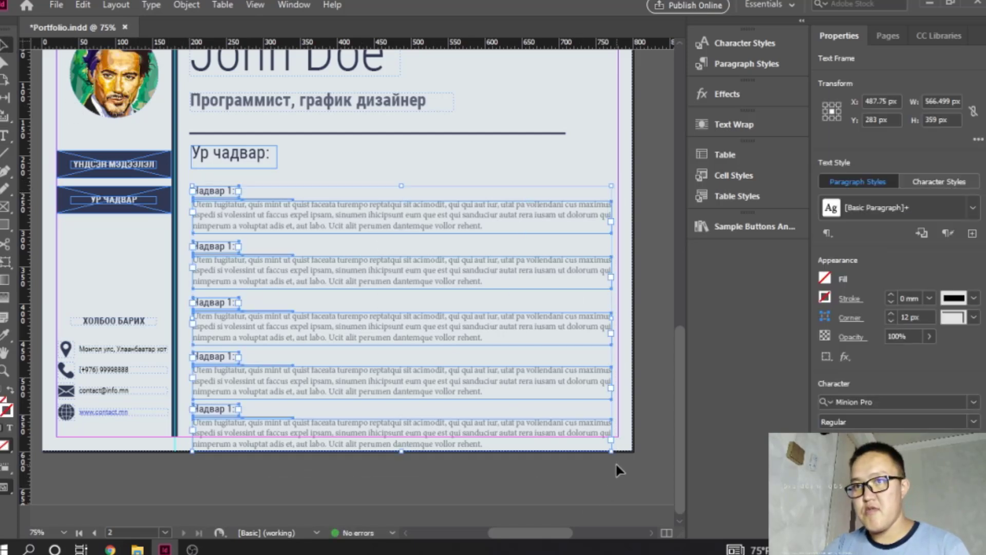
click(609, 457)
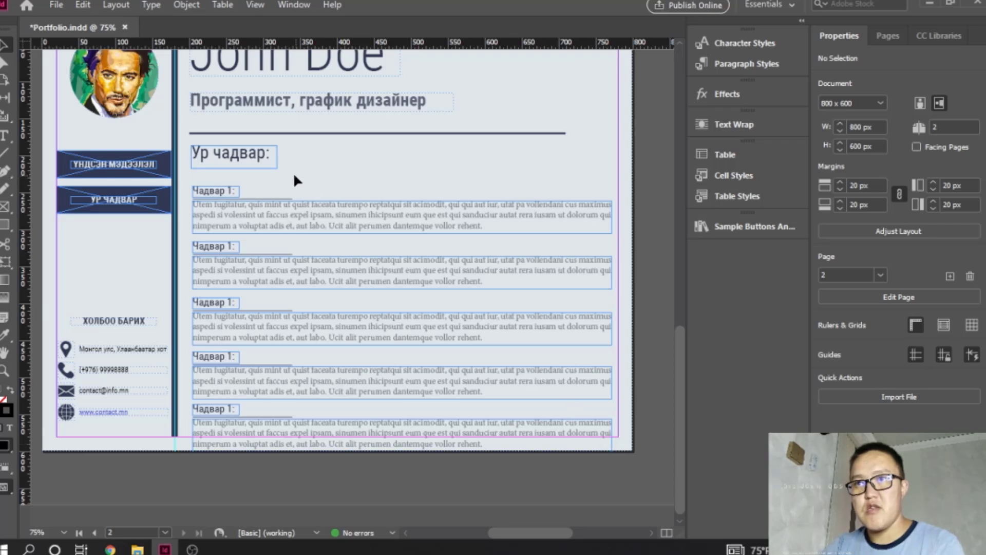
drag(295, 175, 436, 457)
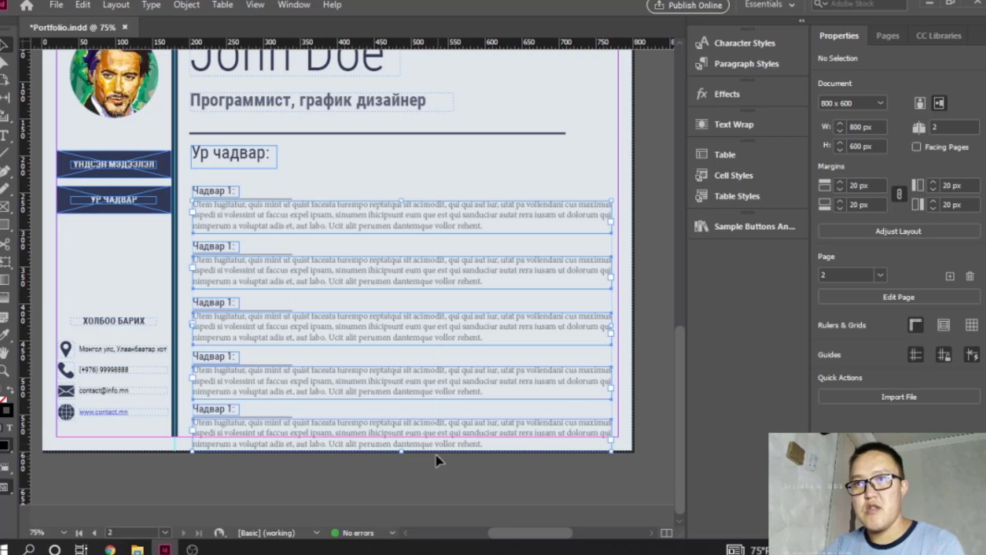
shift+click(212, 195)
click(291, 166)
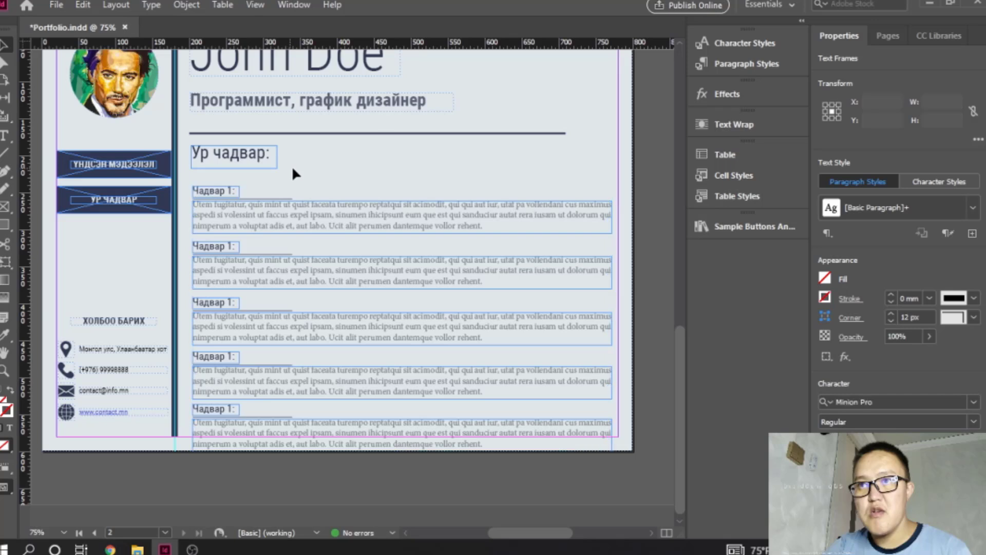
- Nudge all five skill blocks up together about 21 px so the last paragraph ends at the page's bottom margin
drag(209, 173, 269, 451)
key(Up)
key(Up)
key(Up)
key(Up)
key(Up)
key(Up)
key(Up)
key(Up)
key(Up)
key(Up)
key(Up)
key(Up)
key(Up)
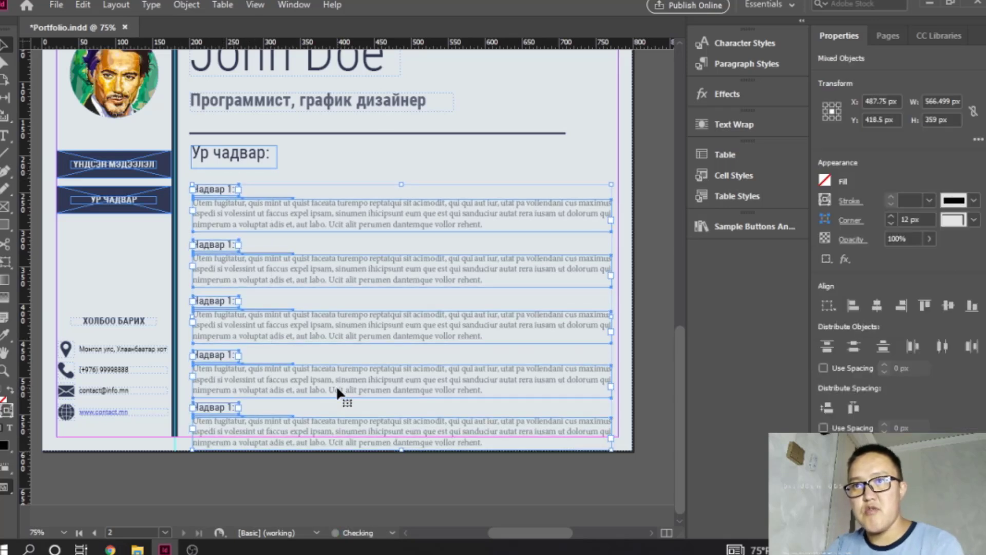
key(Up)
key(Up)
key(Up)
key(Up)
key(Up)
key(Up)
key(Up)
key(Up)
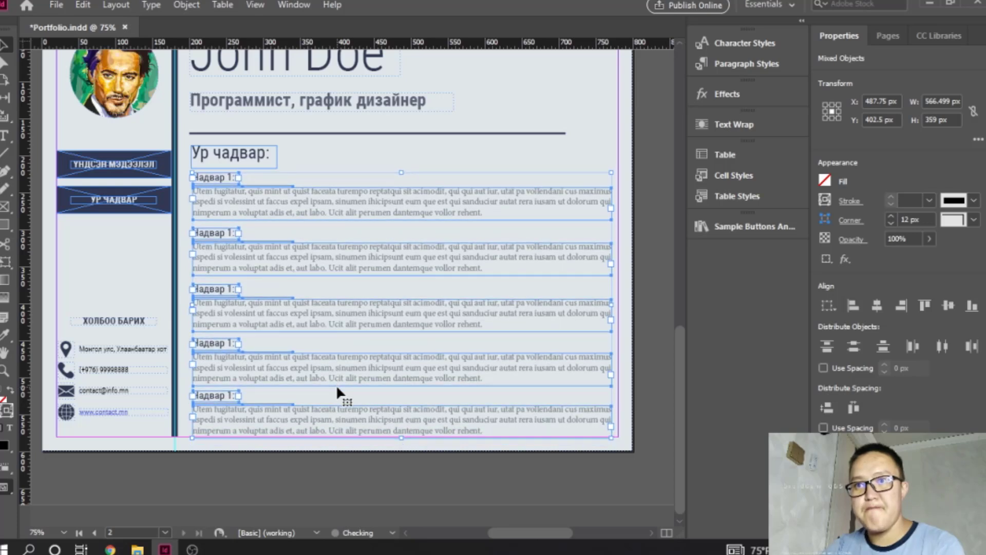
- Nudge the "Ур чадвар:" heading up to Y 192.5 px, just under the divider line, and deselect it
click(273, 152)
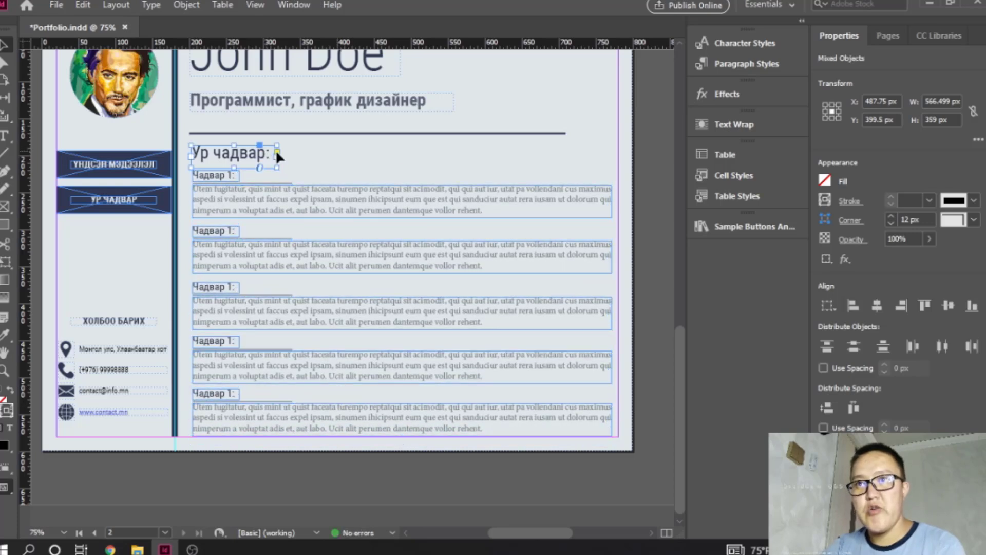
key(Up)
key(Up)
key(Up)
key(Up)
key(Up)
key(Up)
key(Up)
key(Up)
key(Up)
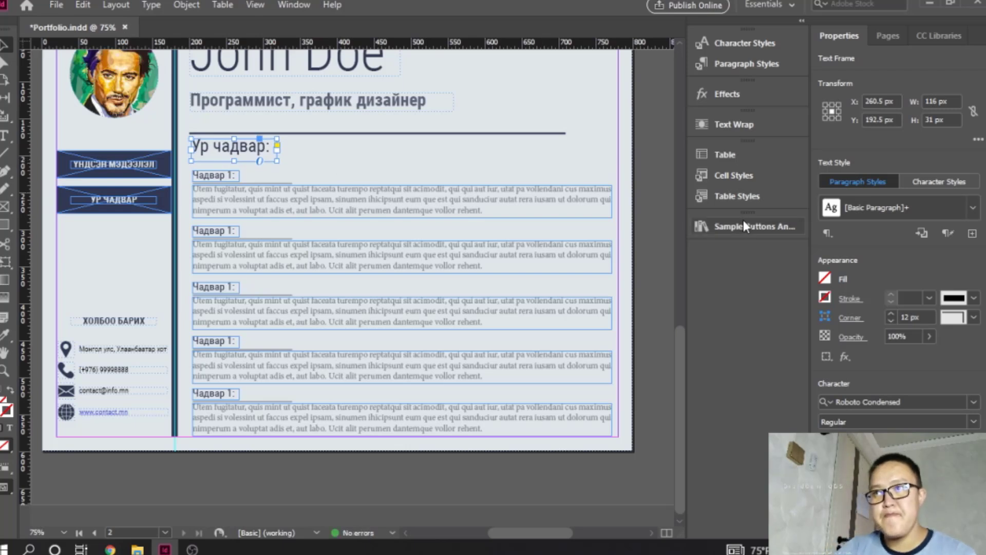
click(655, 247)
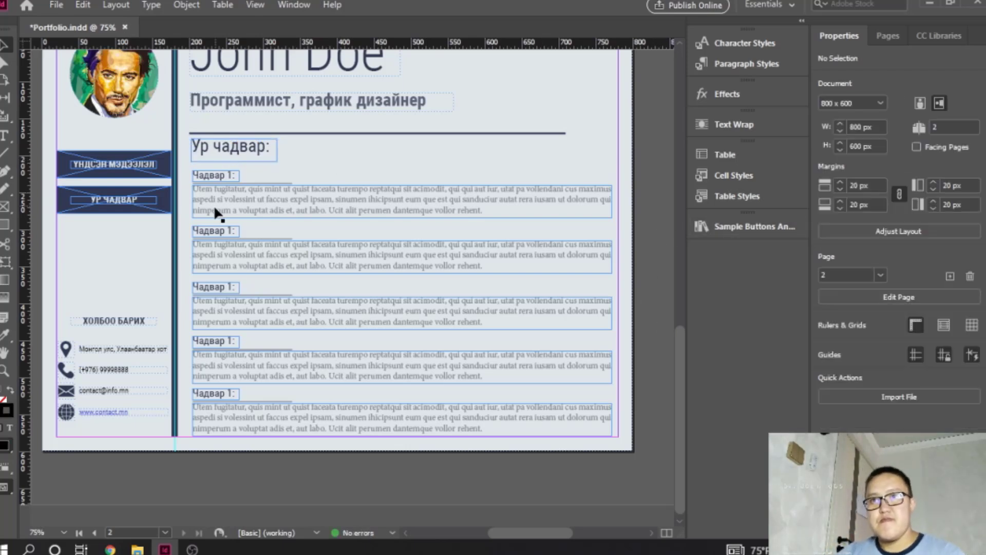
- Renumber the second and third skill subheadings to "Чадвар 2:" and "Чадвар 3:"
double_click(231, 230)
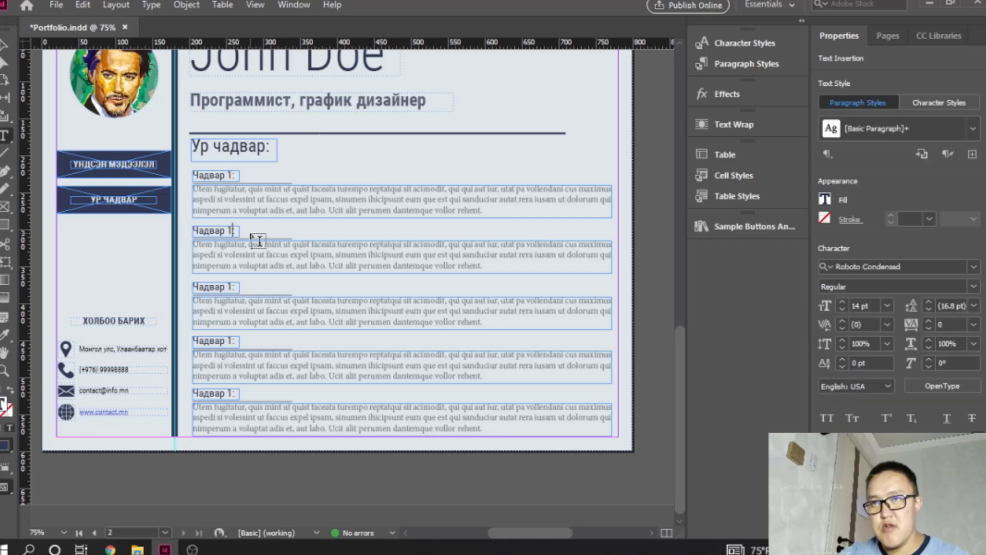
key(BackSpace)
key(BackSpace)
text(2:)
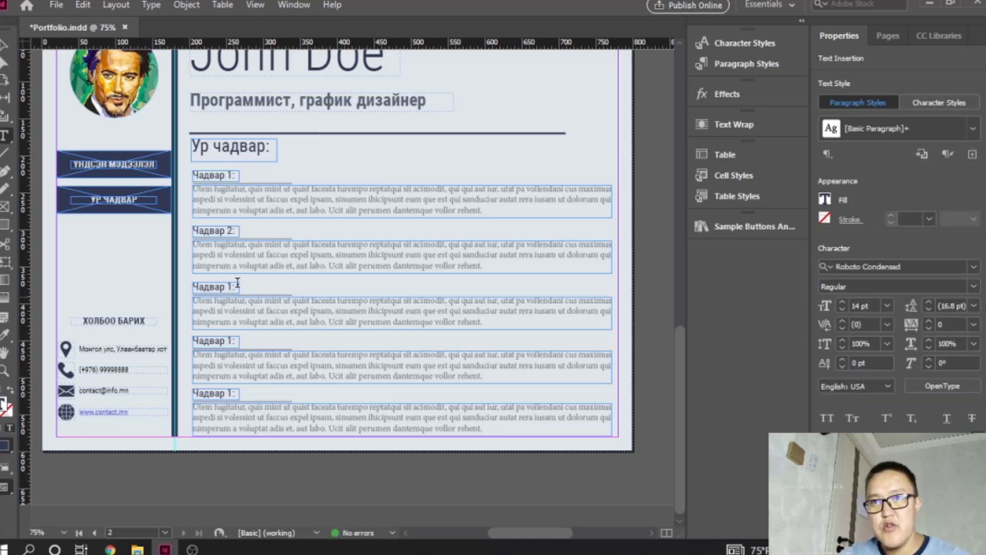
click(231, 286)
key(BackSpace)
key(BackSpace)
text(3)
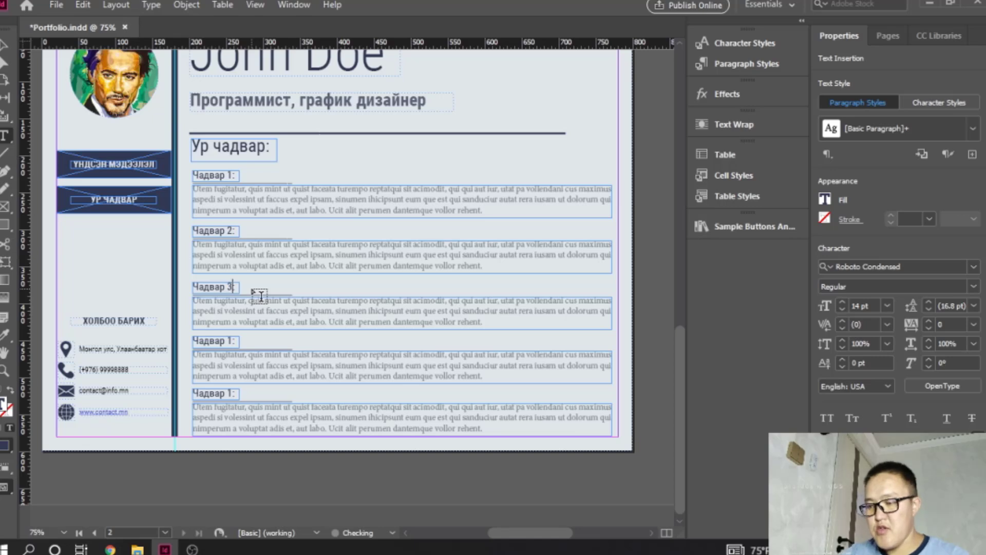
text(:)
- Renumber the fourth and fifth skill subheadings to "Чадвар 4:" and "Чадвар 5:"
click(247, 342)
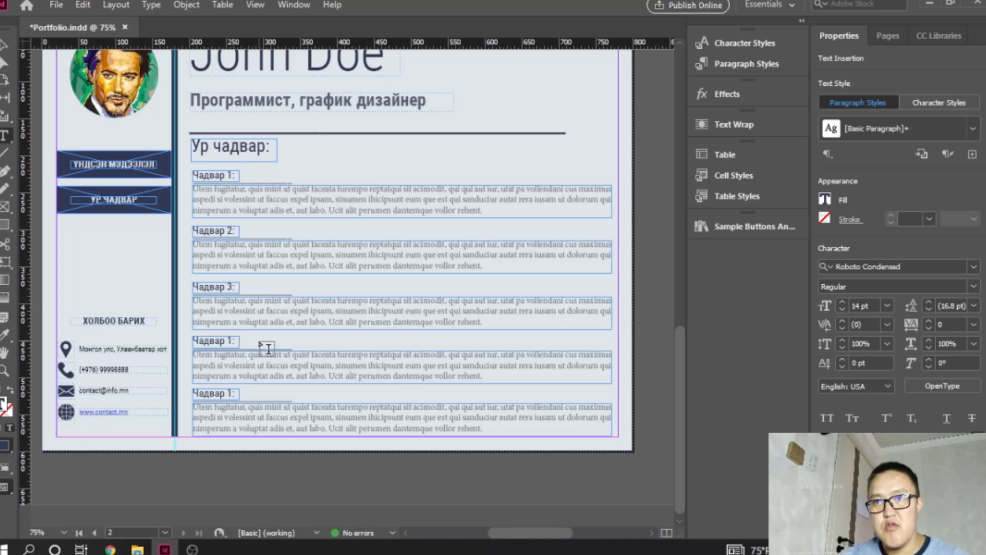
key(BackSpace)
key(BackSpace)
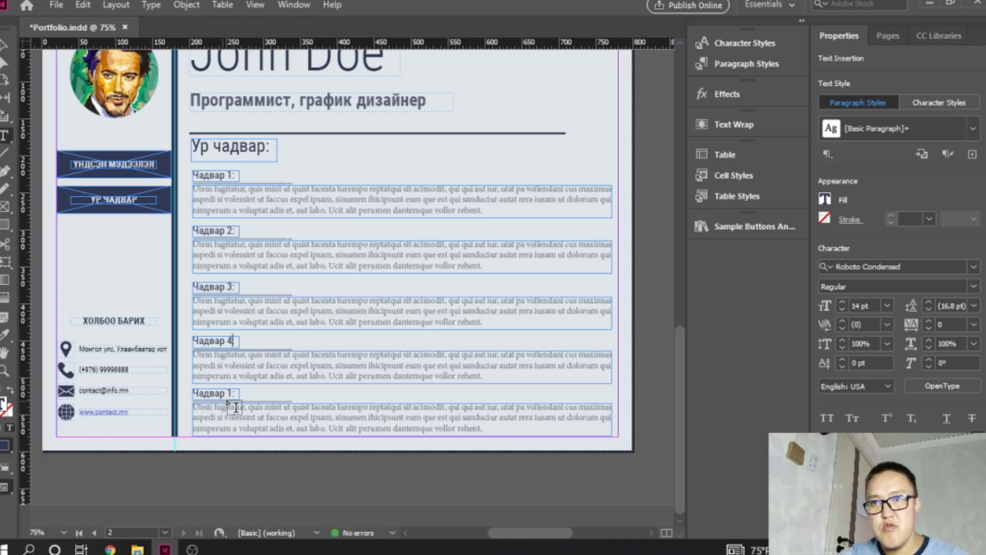
click(233, 393)
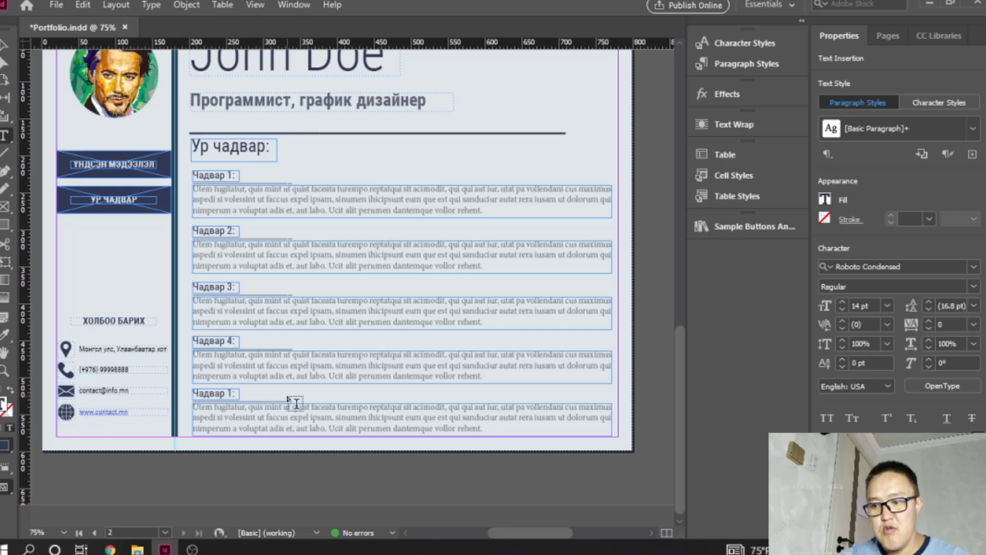
key(BackSpace)
key(BackSpace)
text(5)
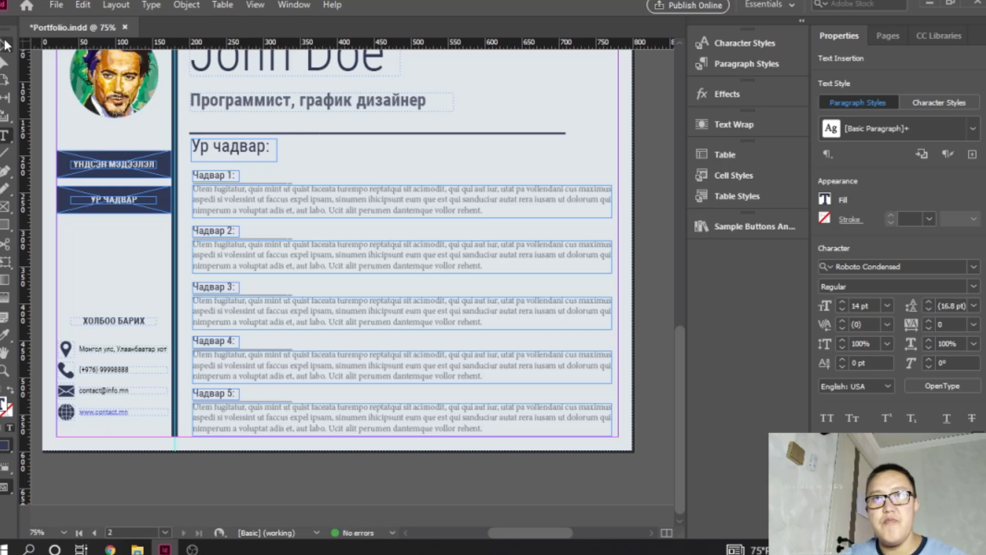
text(:)
key(Escape)
click(651, 340)
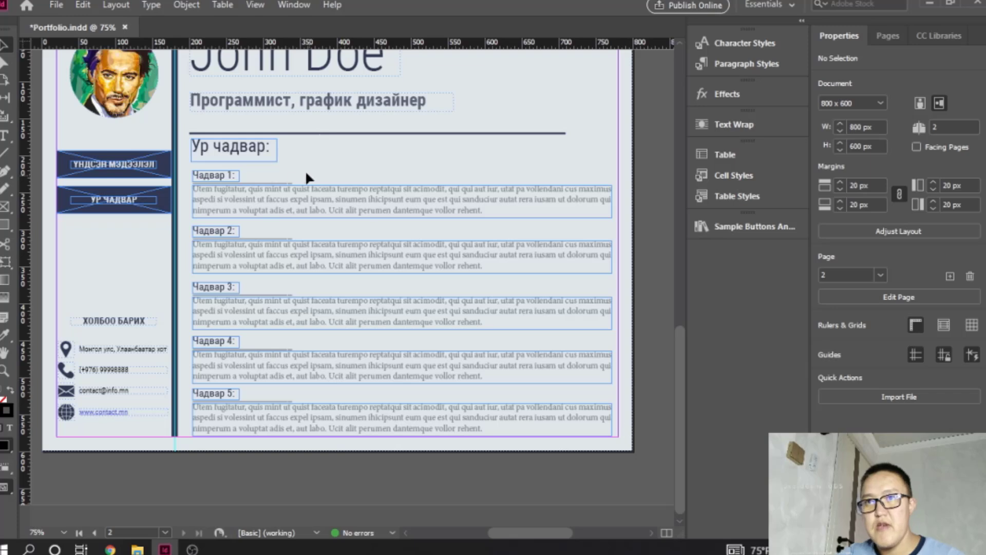
- Align the left edges of the "Ур чадвар:" heading and all skill block objects, and distribute their vertical spacing evenly
drag(206, 165, 231, 447)
shift+click(225, 145)
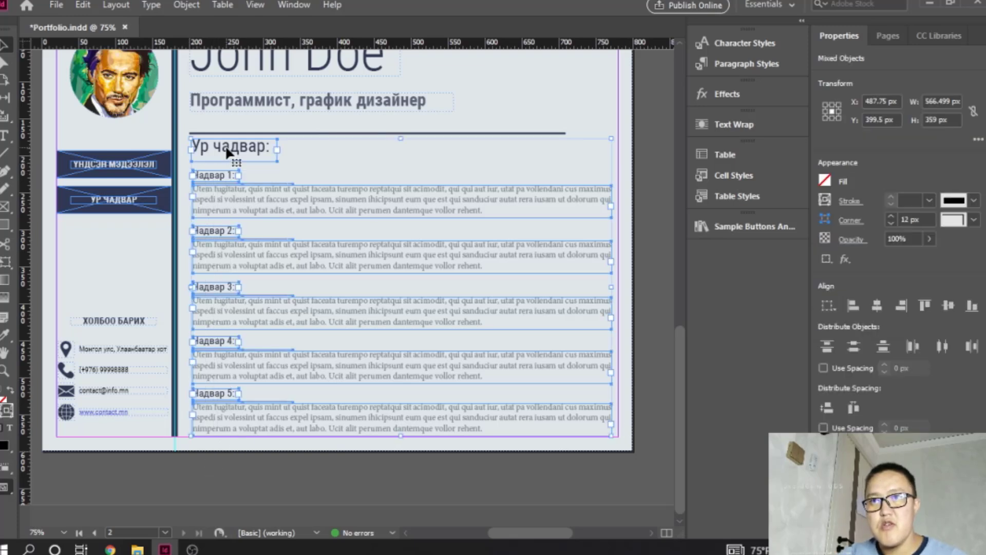
click(853, 305)
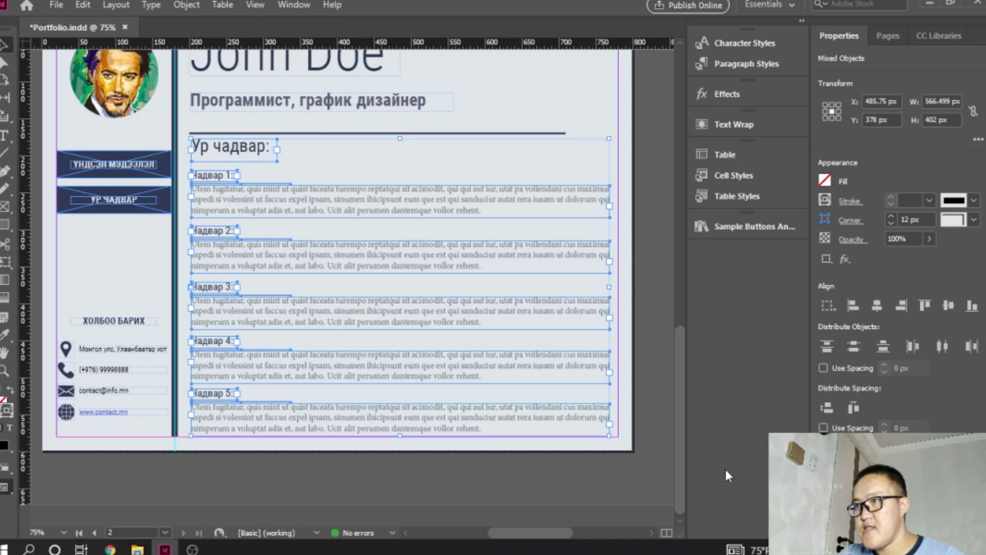
click(827, 408)
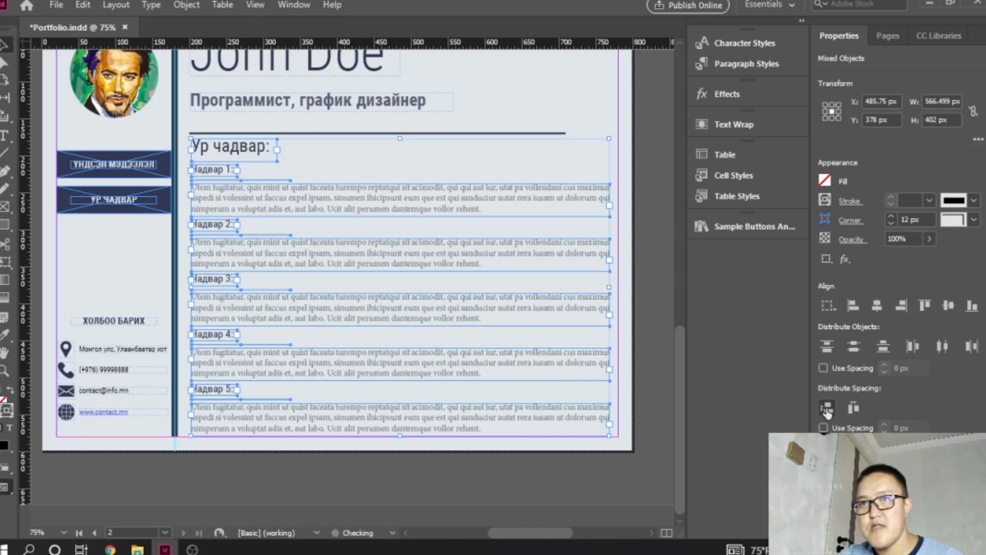
click(390, 449)
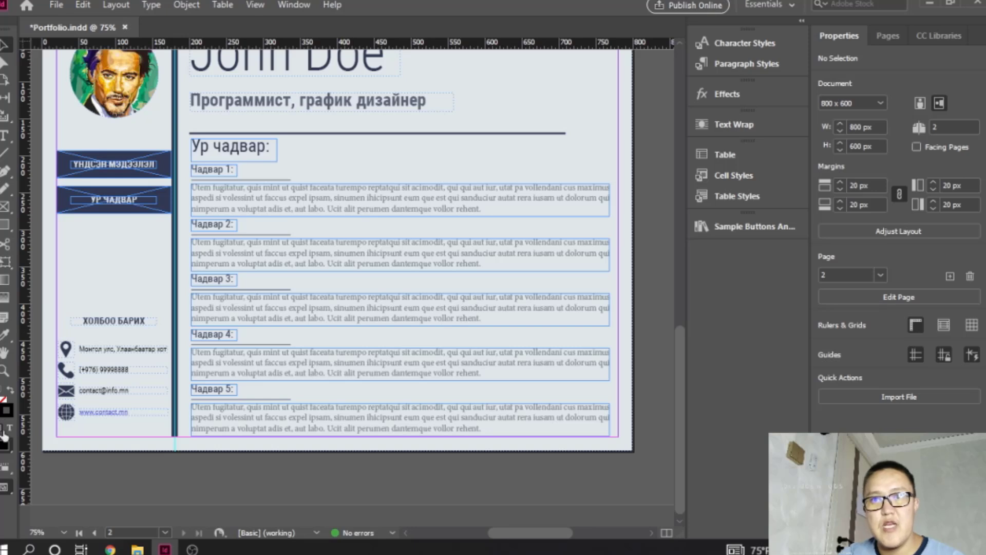
- Preview both portfolio pages without guides and frame edges, checking the basic information page against the skills page
right_click(6, 486)
click(51, 407)
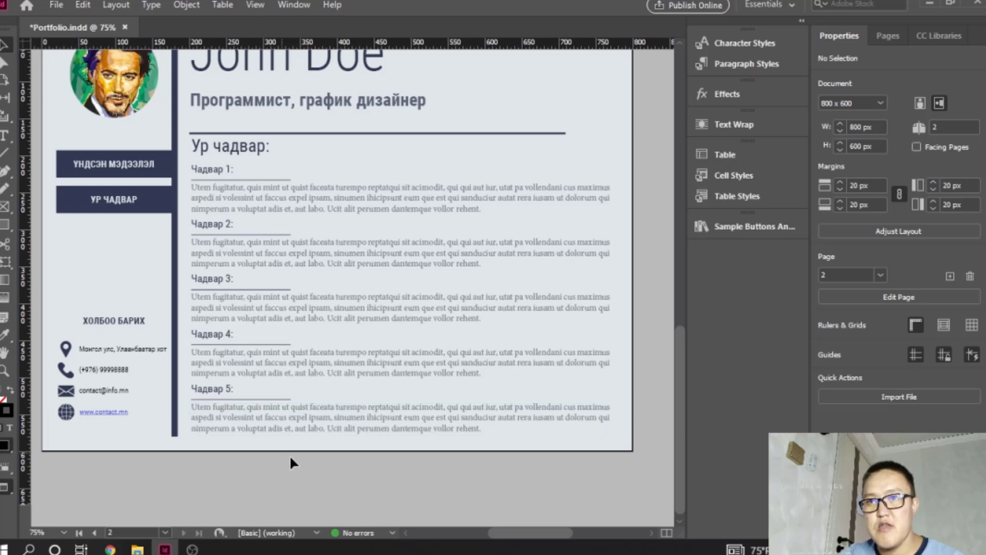
scroll(137, 442, up, 10)
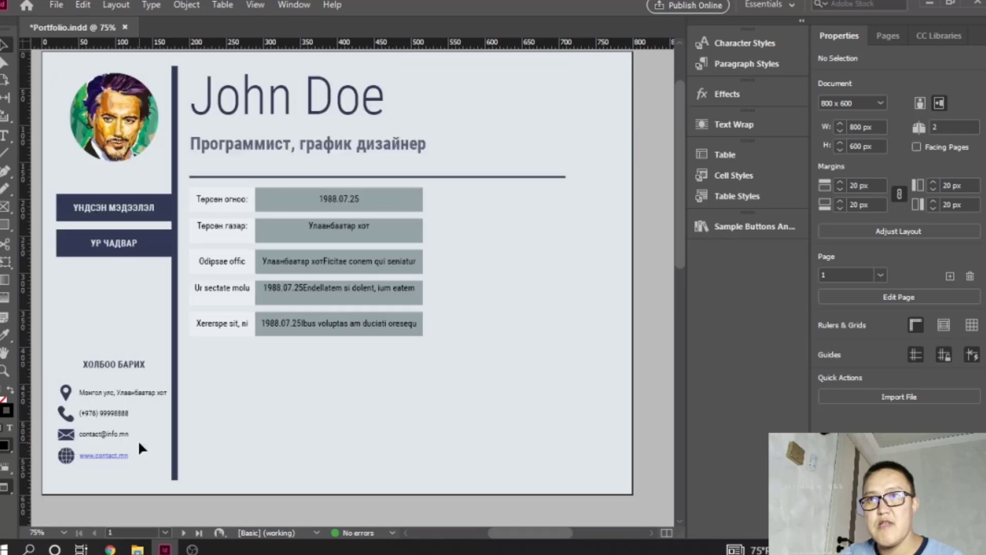
scroll(138, 440, down, 10)
scroll(144, 427, up, 10)
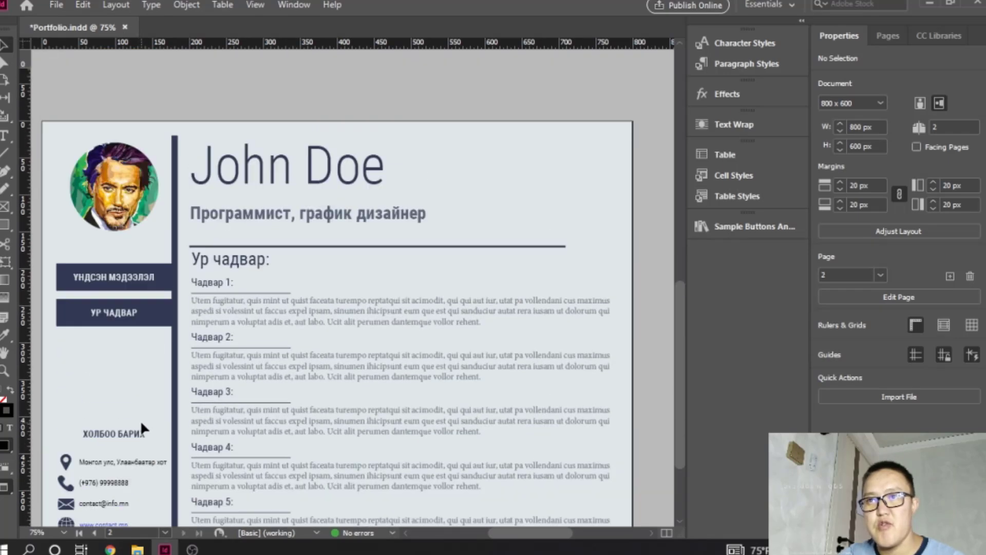
scroll(140, 420, down, 10)
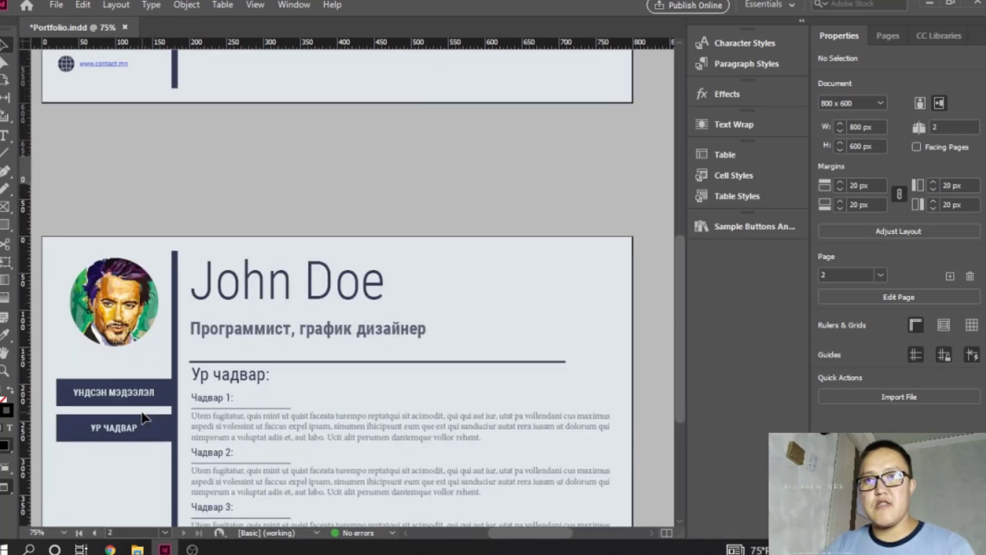
scroll(141, 409, down, 2)
scroll(141, 409, up, 10)
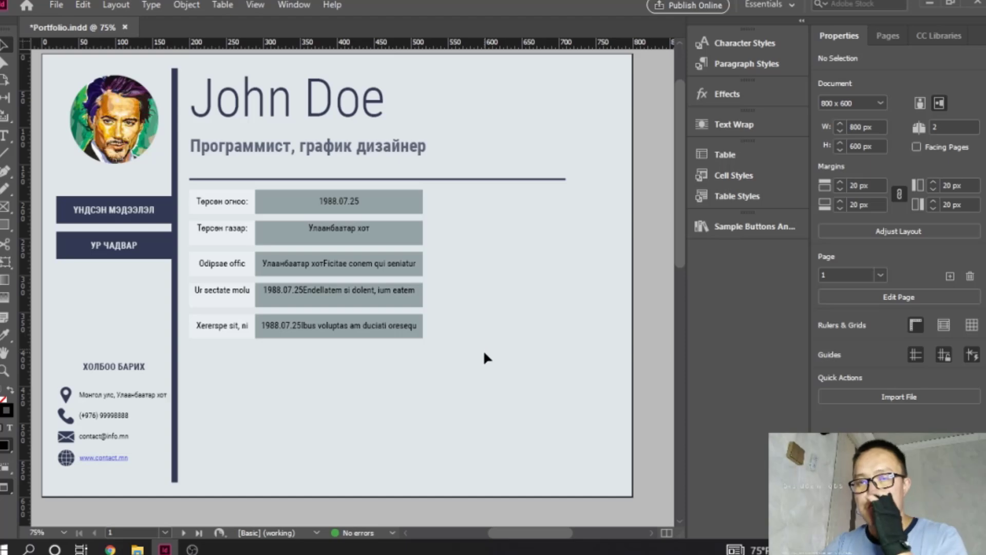
scroll(321, 371, down, 5)
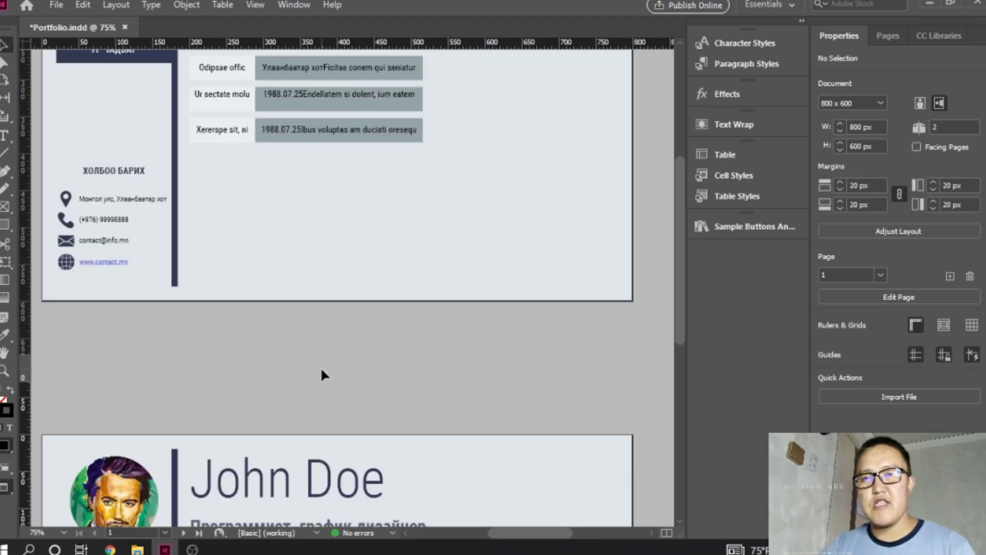
scroll(322, 372, down, 5)
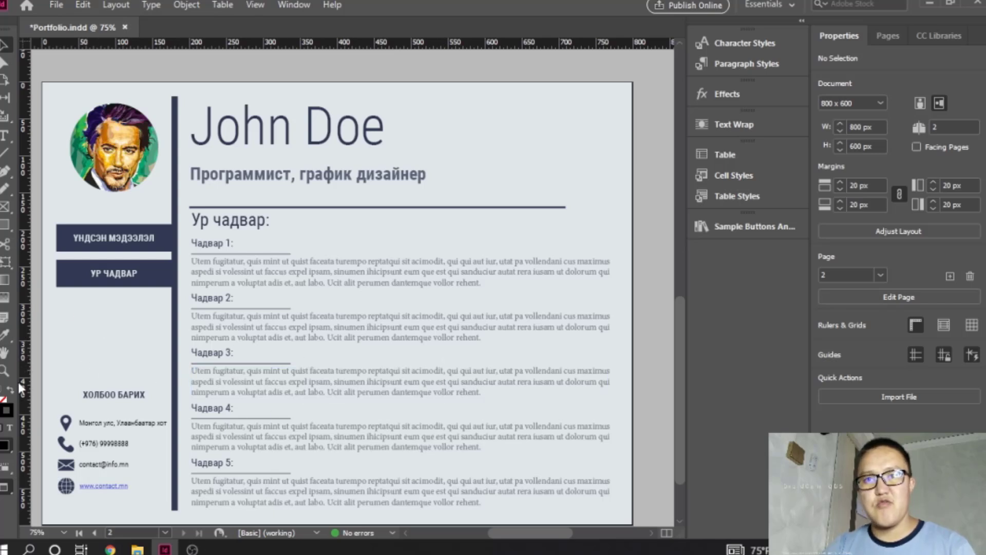
- Return to the Normal screen mode and switch the workspace to Interactive for PDF
click(890, 35)
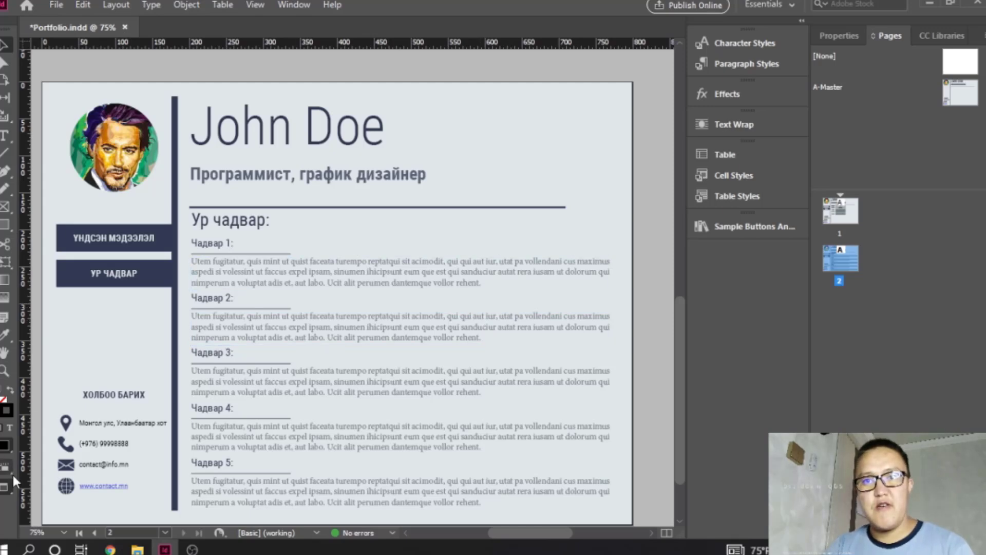
drag(8, 486, 58, 392)
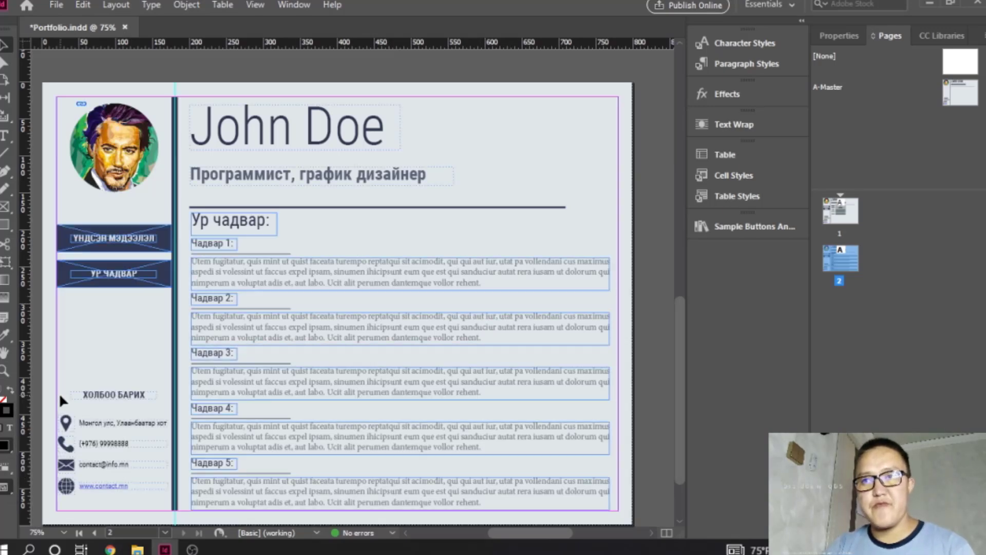
scroll(411, 284, up, 10)
scroll(411, 284, down, 2)
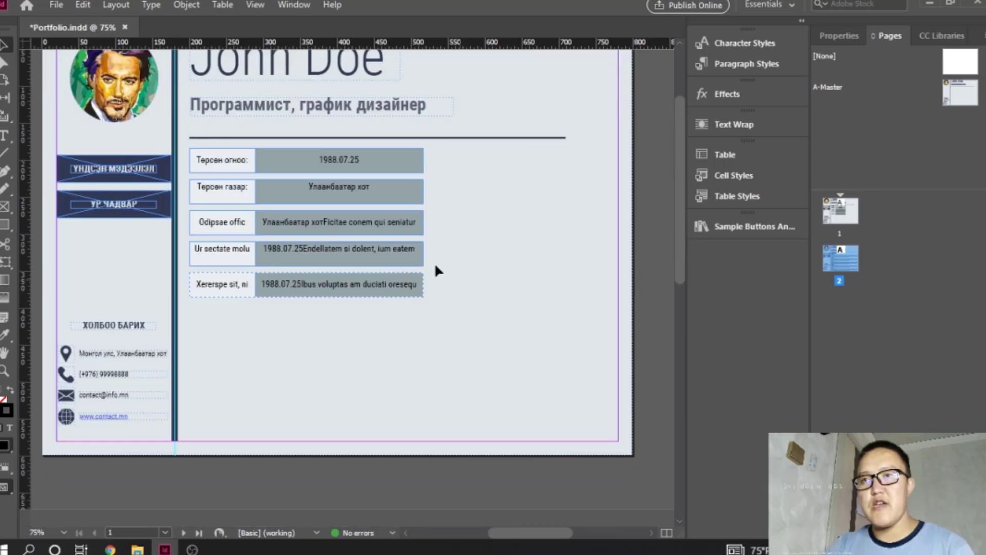
ctrl+click(235, 215)
drag(325, 222, 336, 223)
ctrl+click(312, 253)
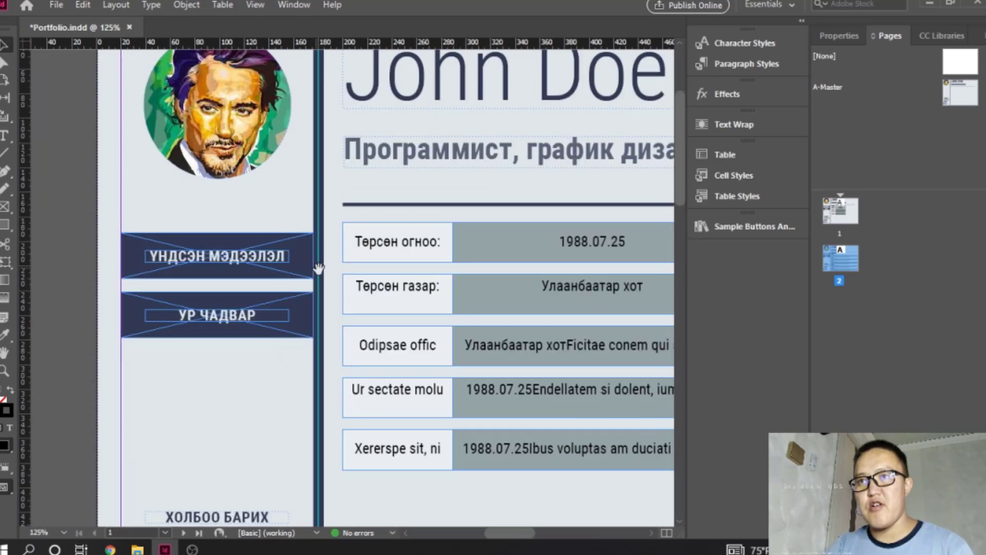
drag(318, 268, 337, 258)
click(771, 4)
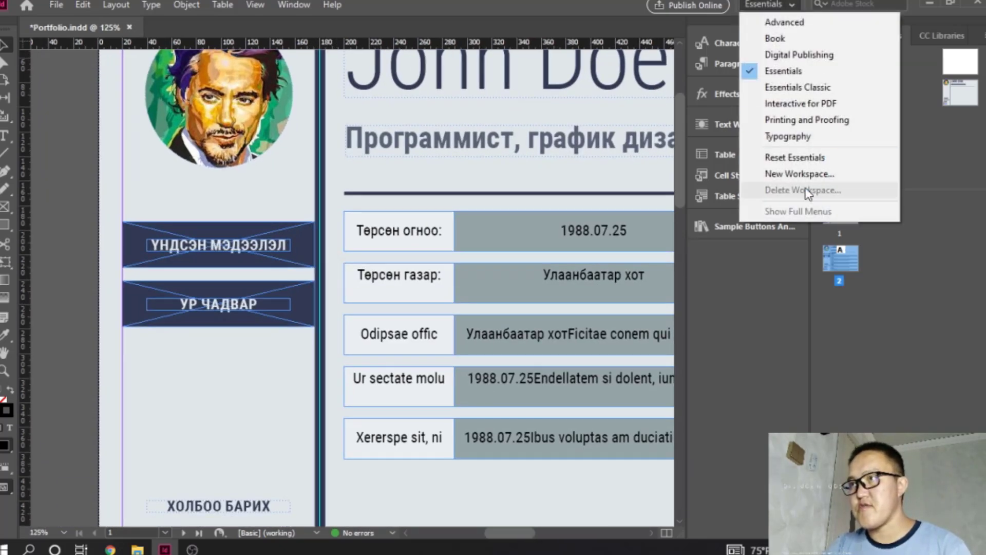
click(816, 102)
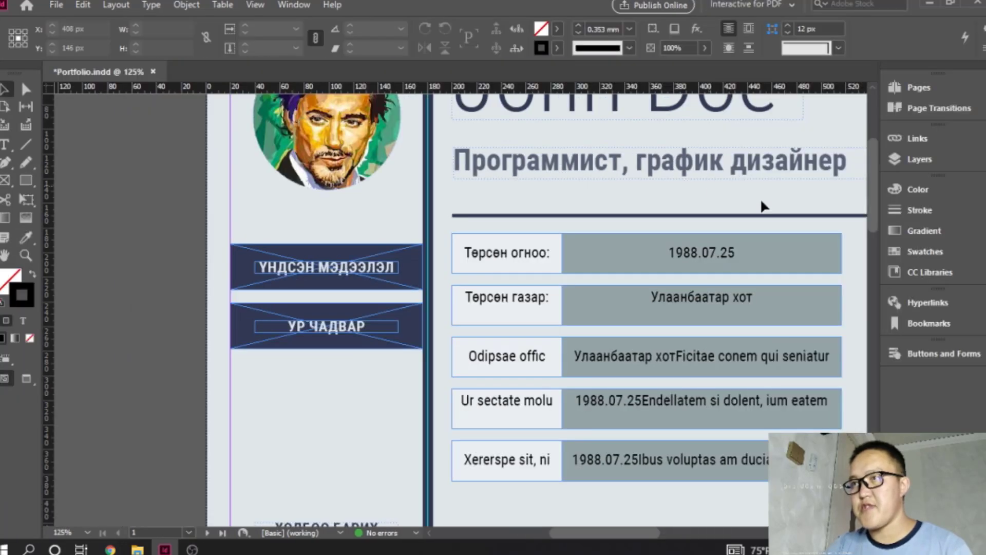
drag(602, 533, 616, 532)
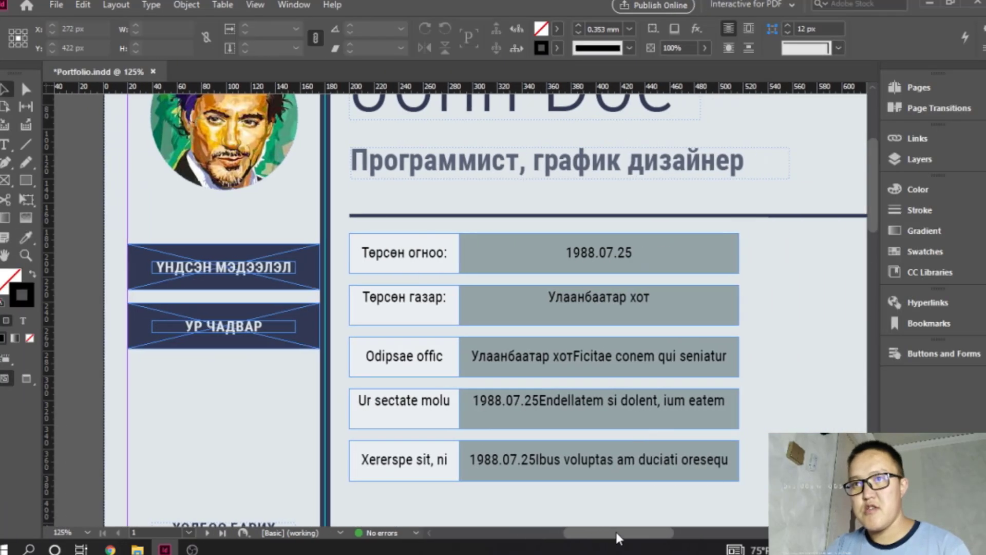
- Start a new hyperlink on the "УР ЧАДВАР" button rectangle in the sidebar of page 1
click(309, 325)
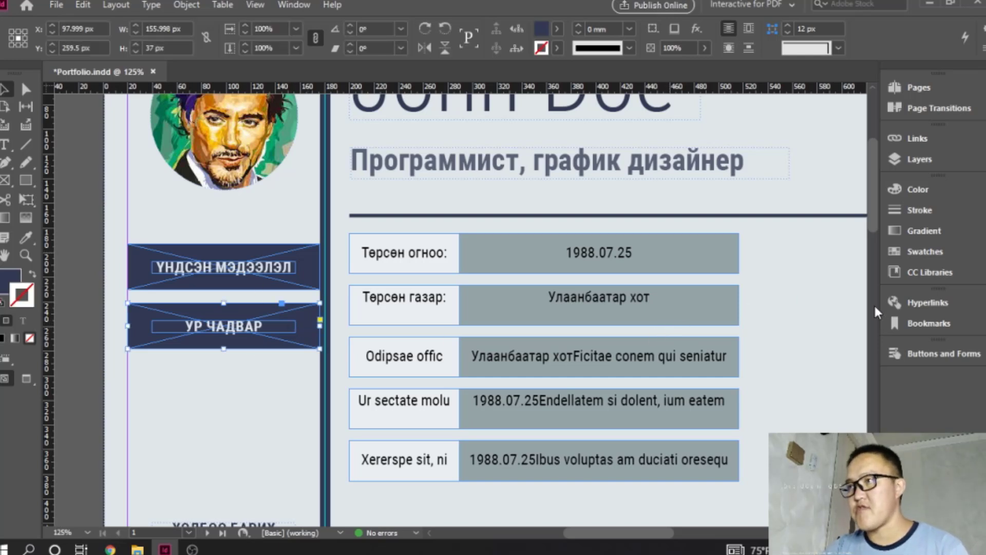
click(923, 305)
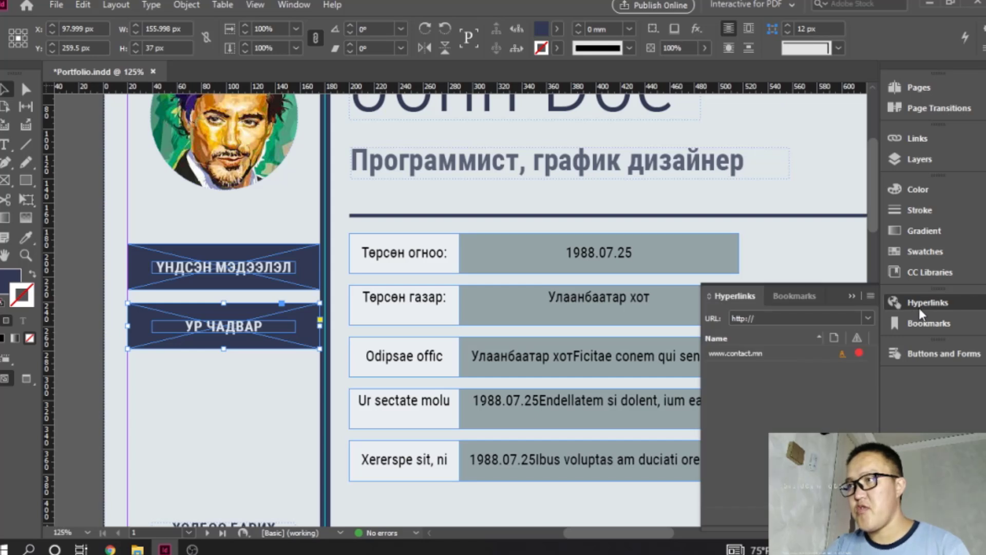
click(868, 319)
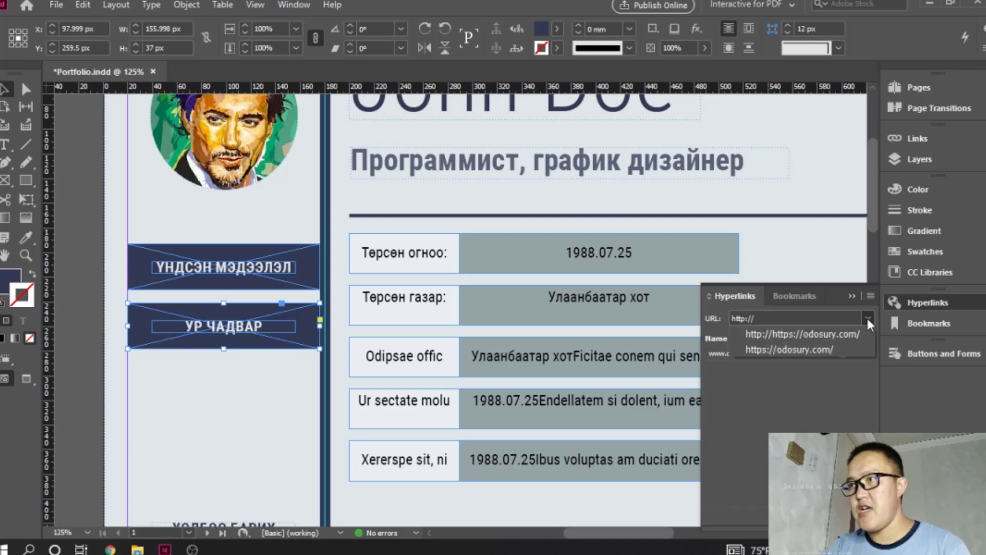
click(868, 319)
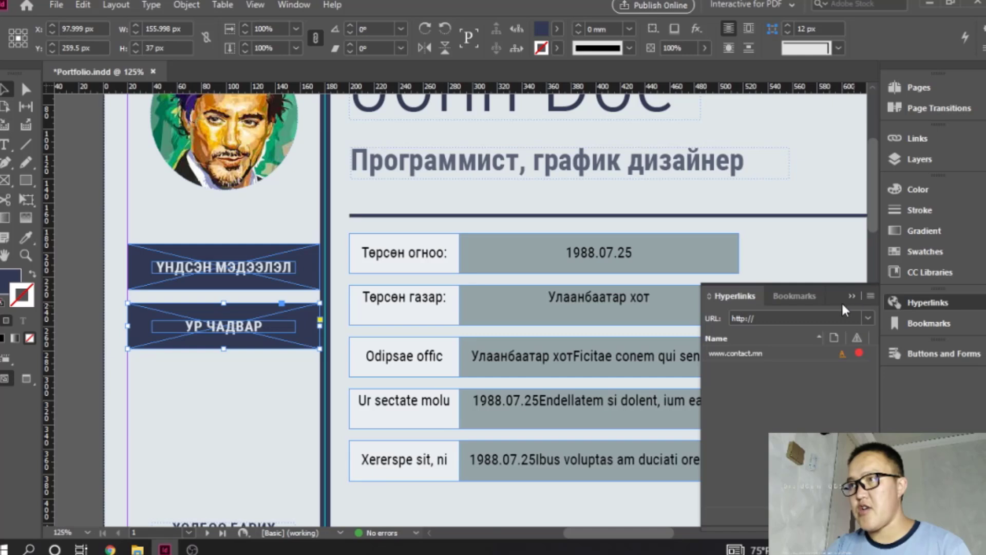
click(794, 295)
click(735, 298)
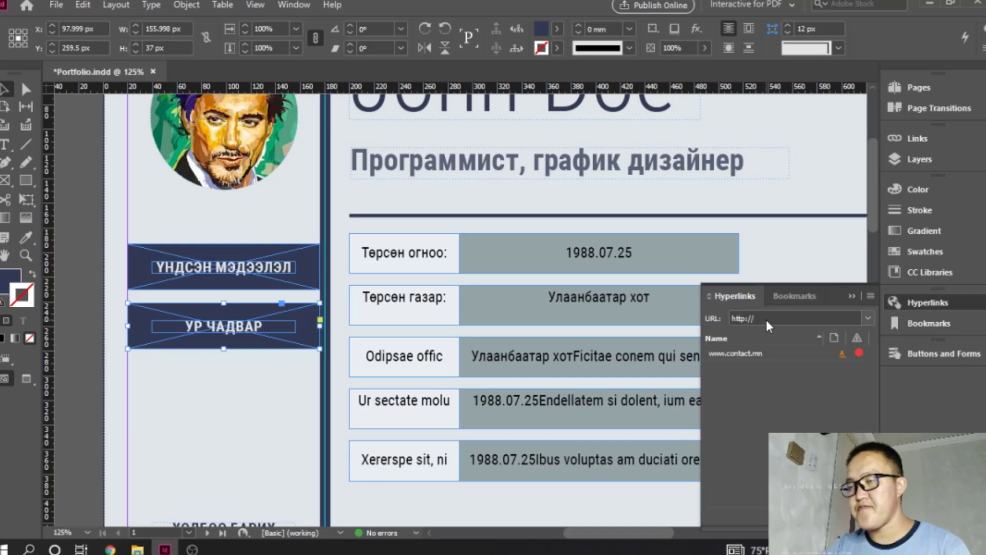
click(806, 318)
click(867, 319)
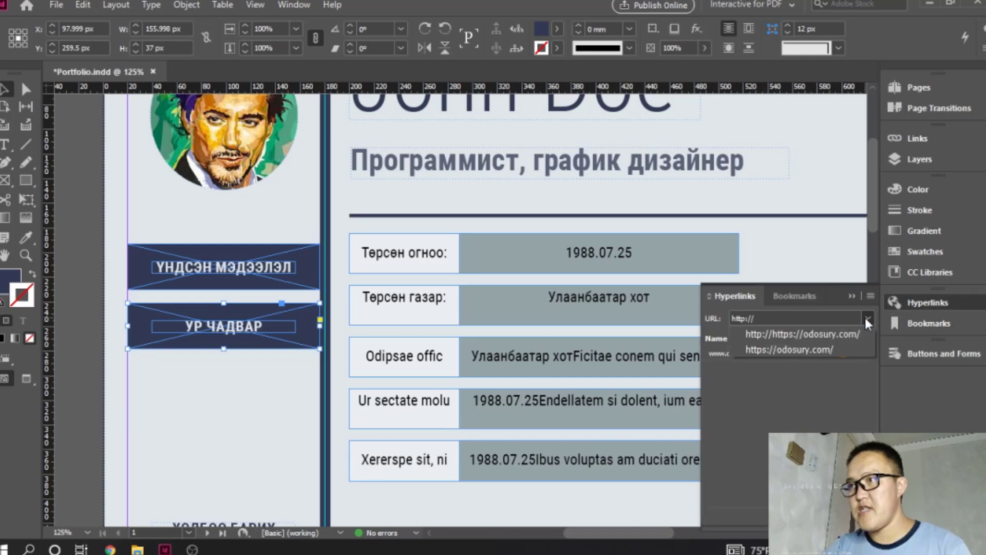
click(866, 319)
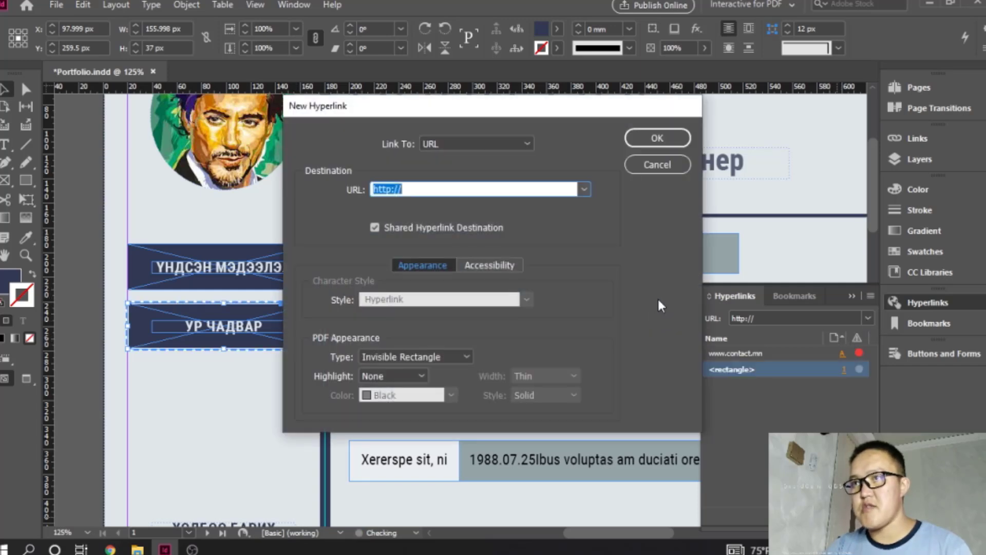
- Set the new hyperlink to link to page 2 of Portfolio.indd
drag(503, 107, 450, 64)
click(453, 105)
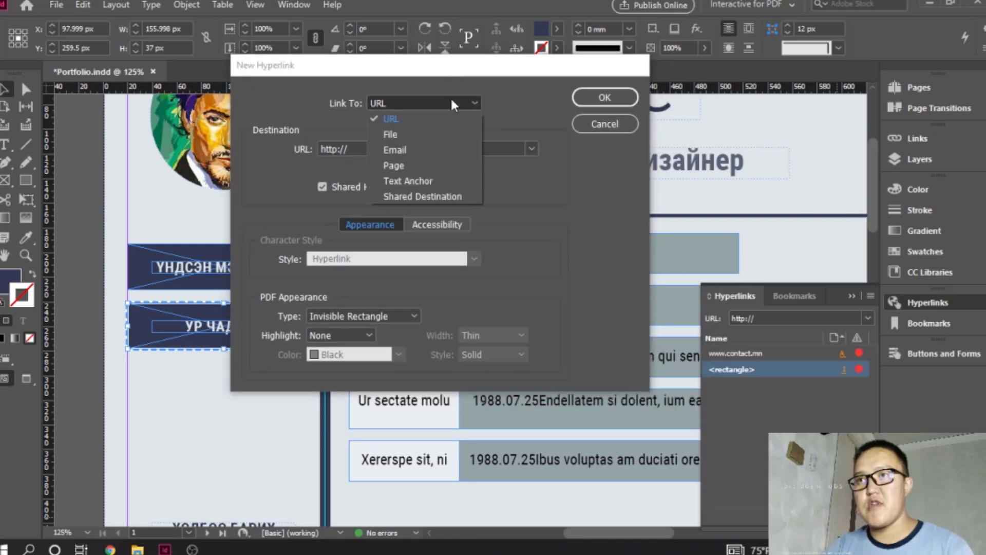
click(393, 165)
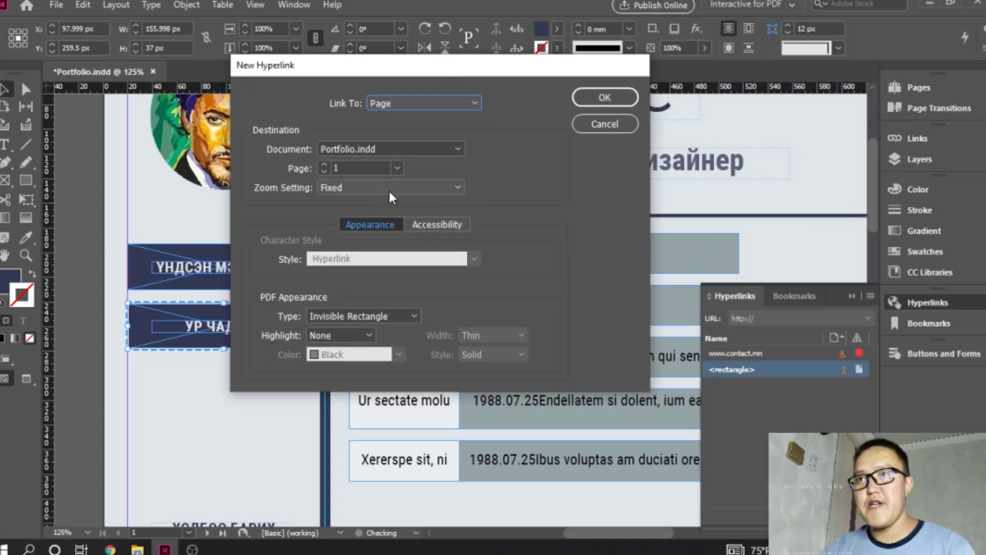
click(397, 168)
click(374, 200)
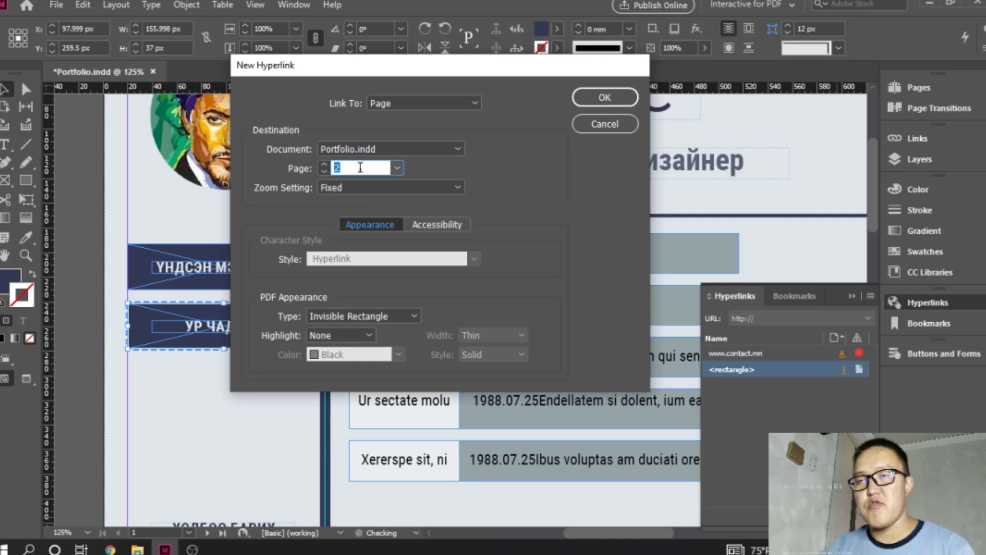
drag(388, 65, 425, 63)
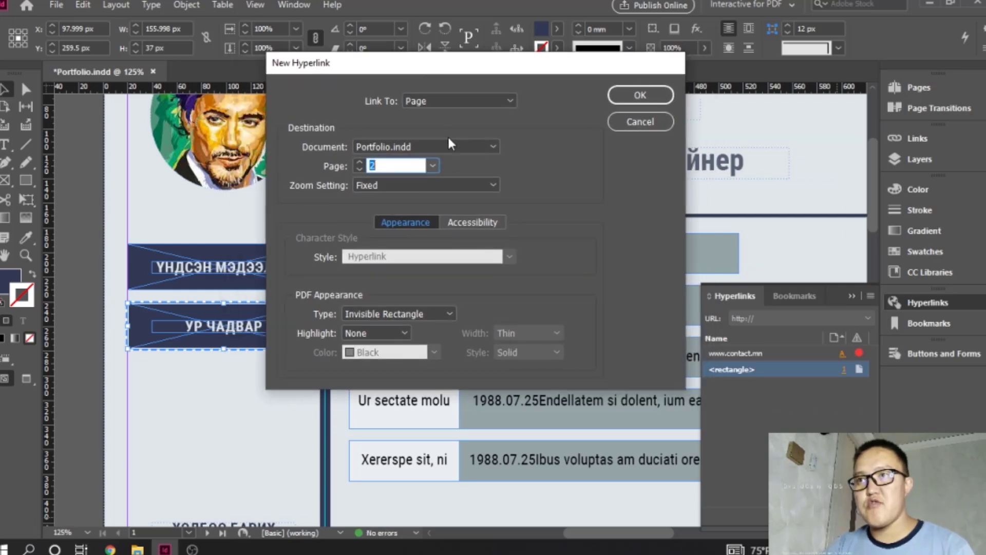
click(452, 148)
click(418, 163)
- Try Inherit Zoom as the hyperlink's zoom setting and return it to Fixed
click(419, 185)
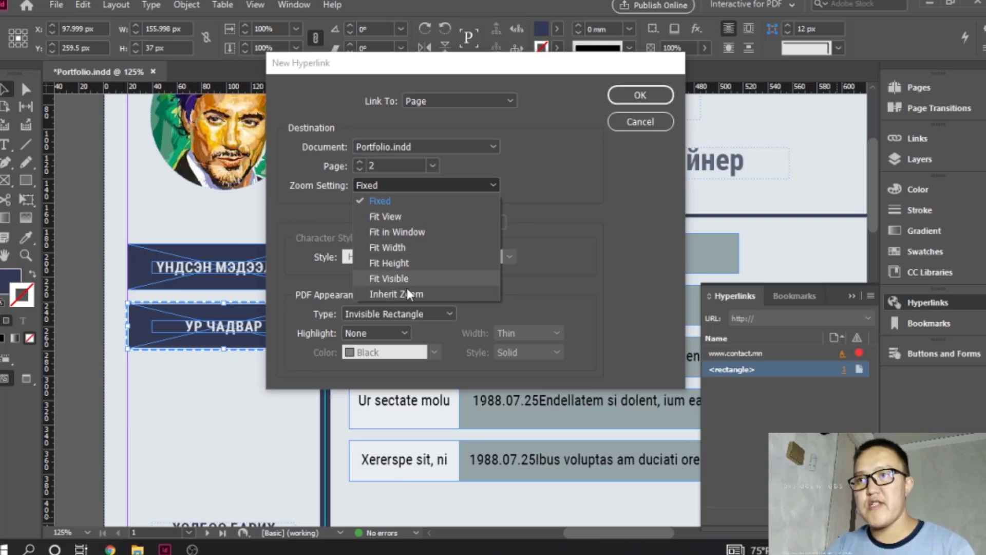
click(396, 293)
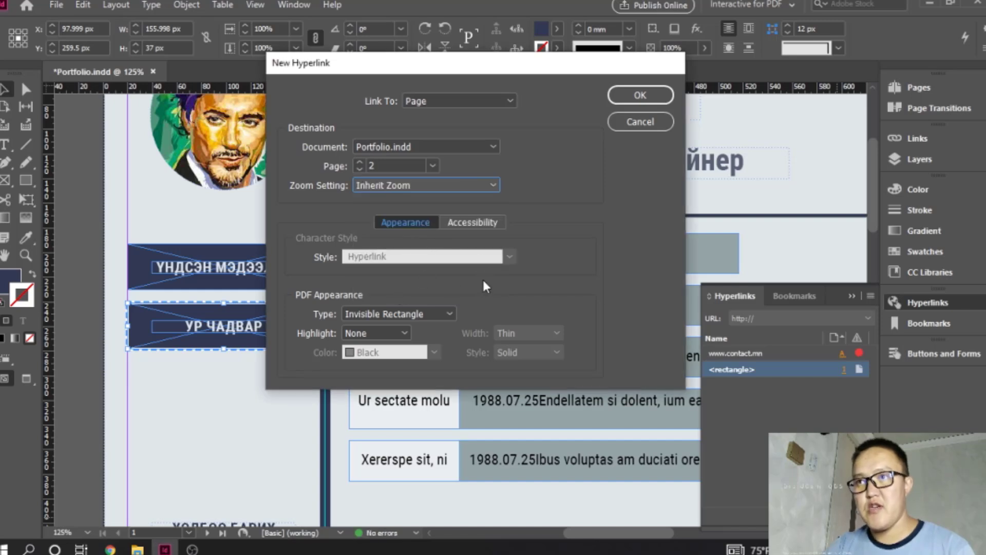
click(419, 186)
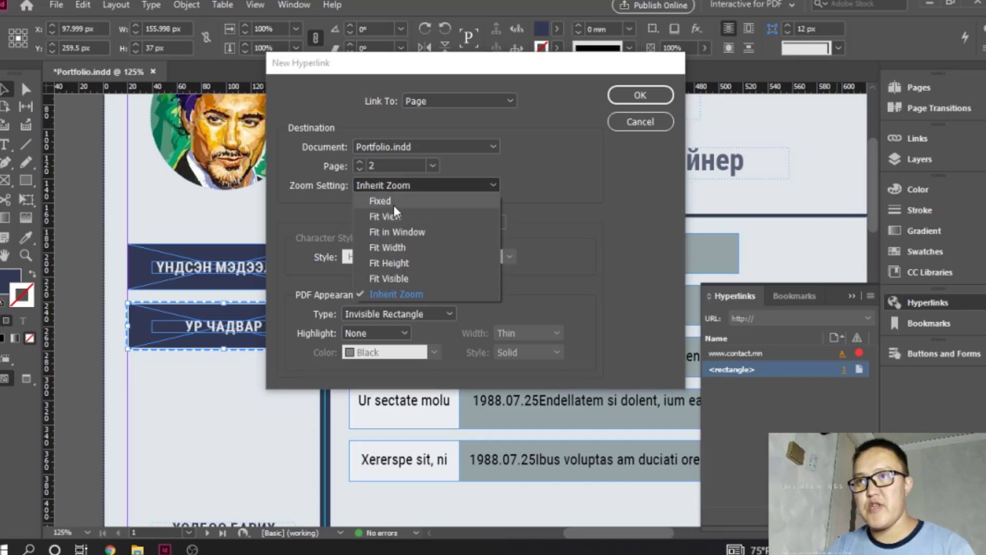
click(395, 202)
click(438, 186)
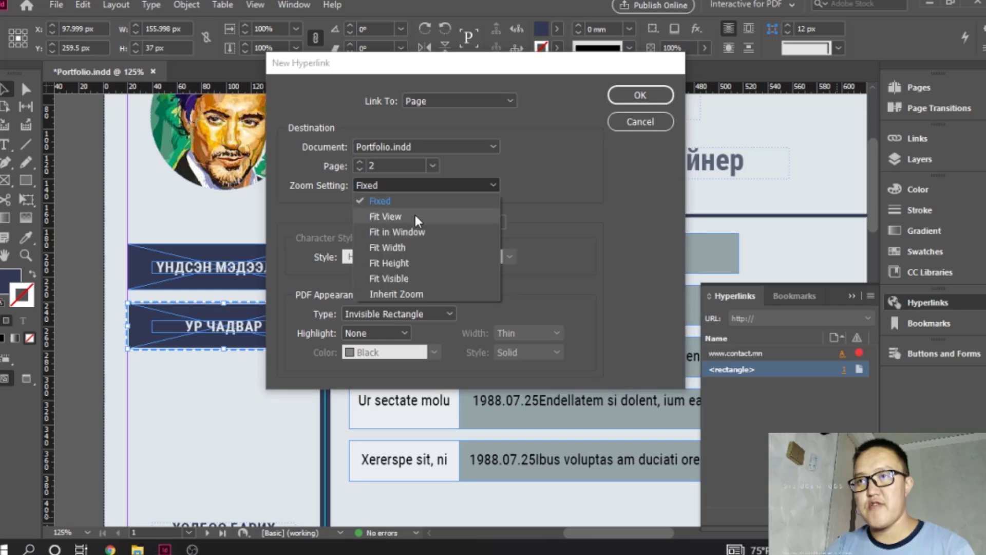
click(439, 188)
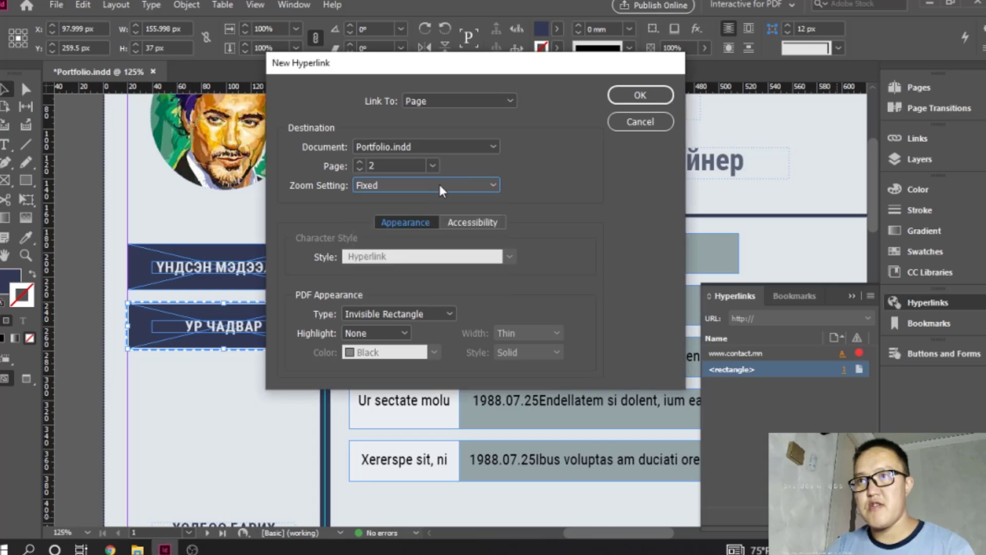
- Set the hyperlink's PDF highlight to Invert, create the link and deselect the button
click(472, 225)
click(414, 226)
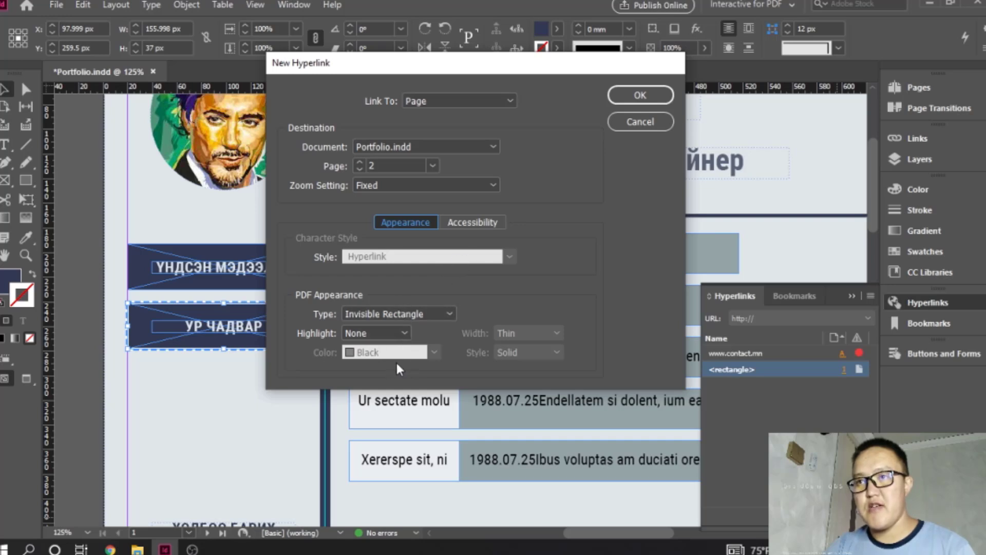
click(404, 334)
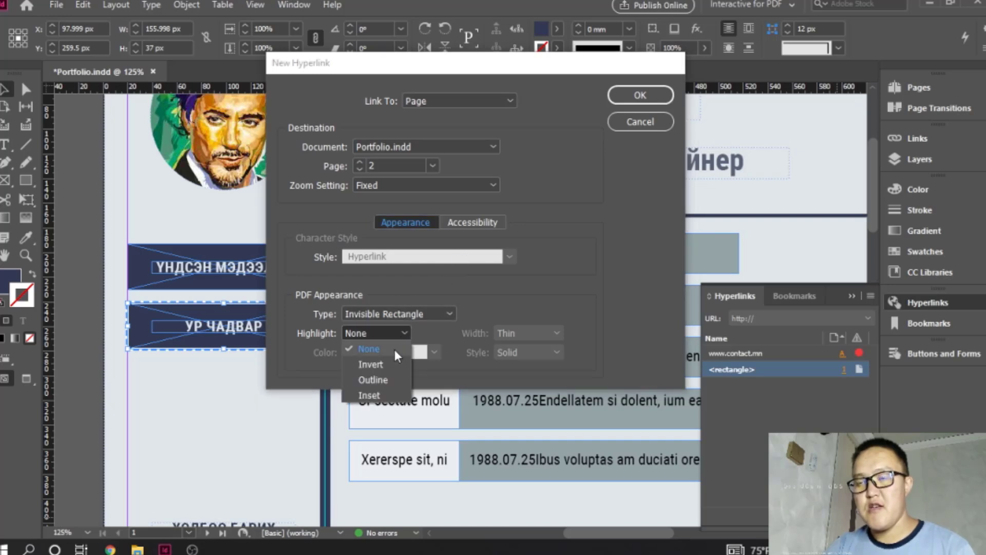
click(370, 364)
click(383, 333)
click(379, 350)
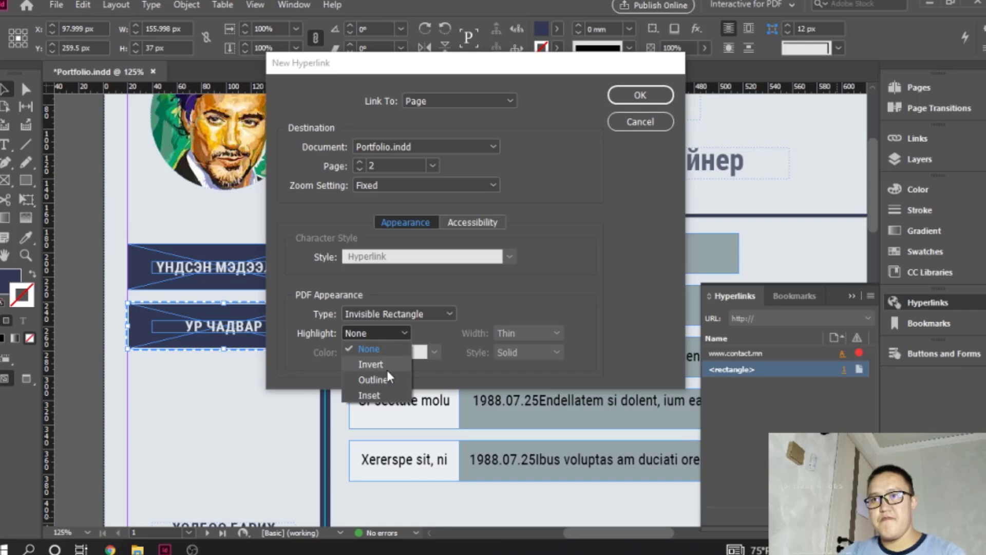
click(407, 365)
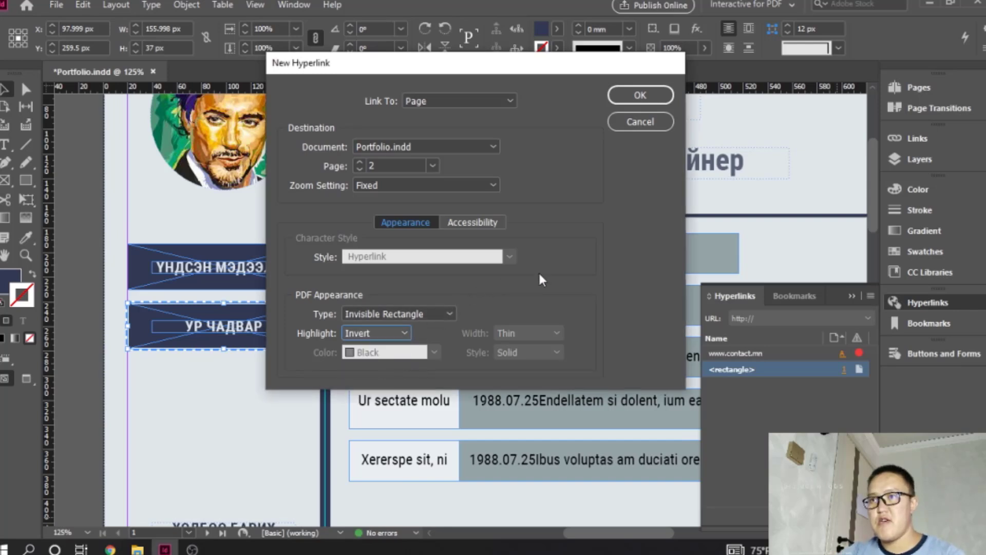
click(640, 96)
click(294, 384)
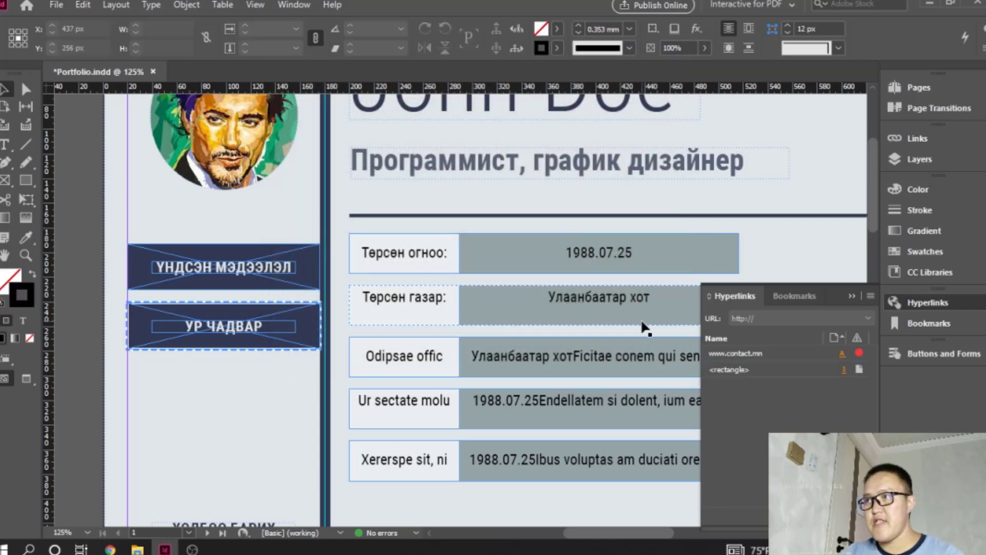
- Create a hyperlink on the "ҮНДСЭН МЭДЭЭЛЭЛ" button rectangle of page 2, linking to page 1 of Portfolio.indd
scroll(282, 347, down, 5)
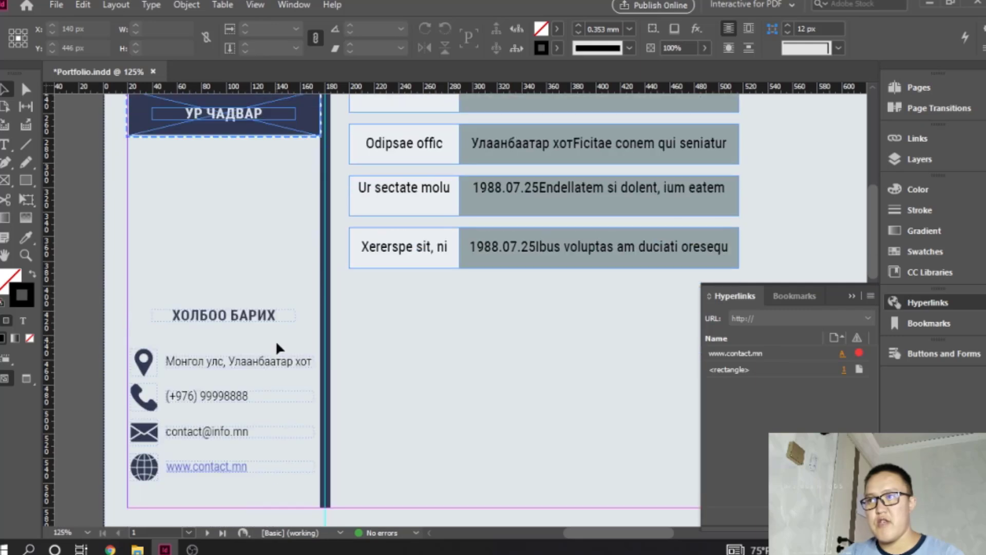
scroll(277, 348, up, 3)
scroll(277, 348, up, 3)
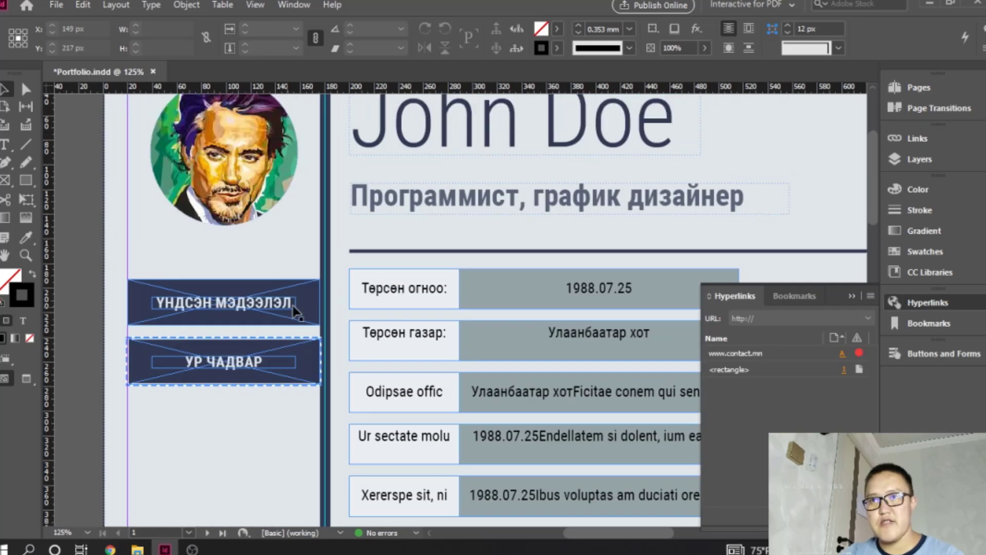
scroll(286, 367, down, 5)
scroll(286, 366, down, 10)
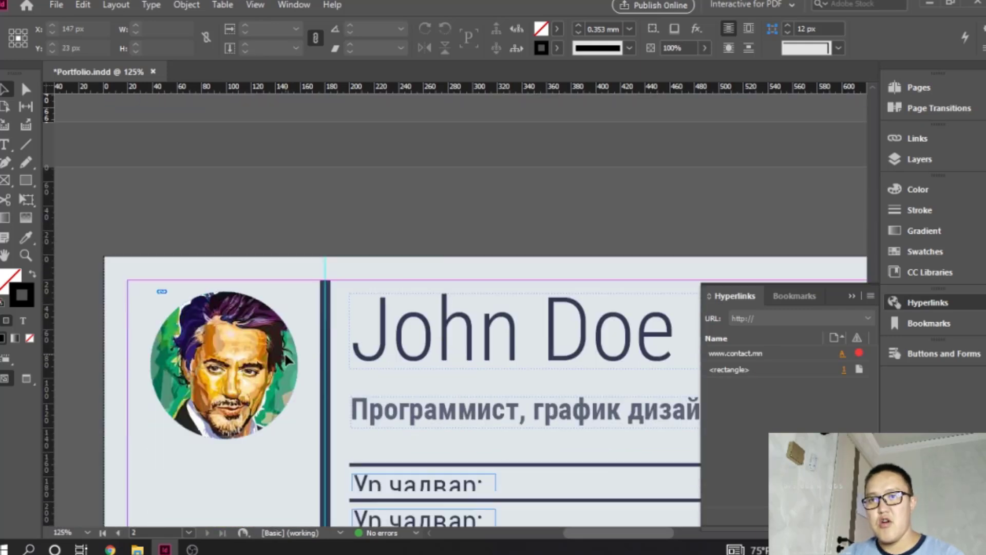
click(287, 279)
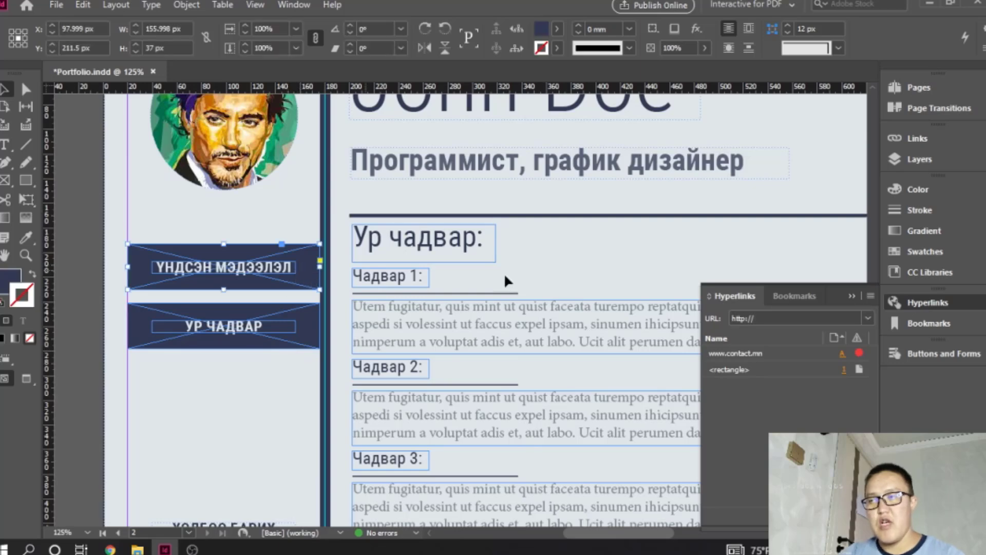
click(840, 513)
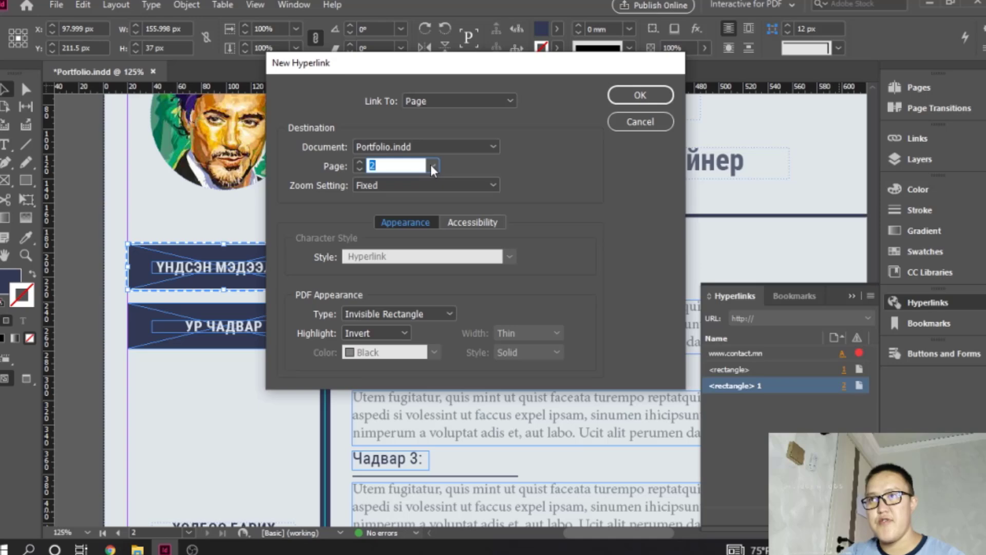
click(433, 166)
click(406, 183)
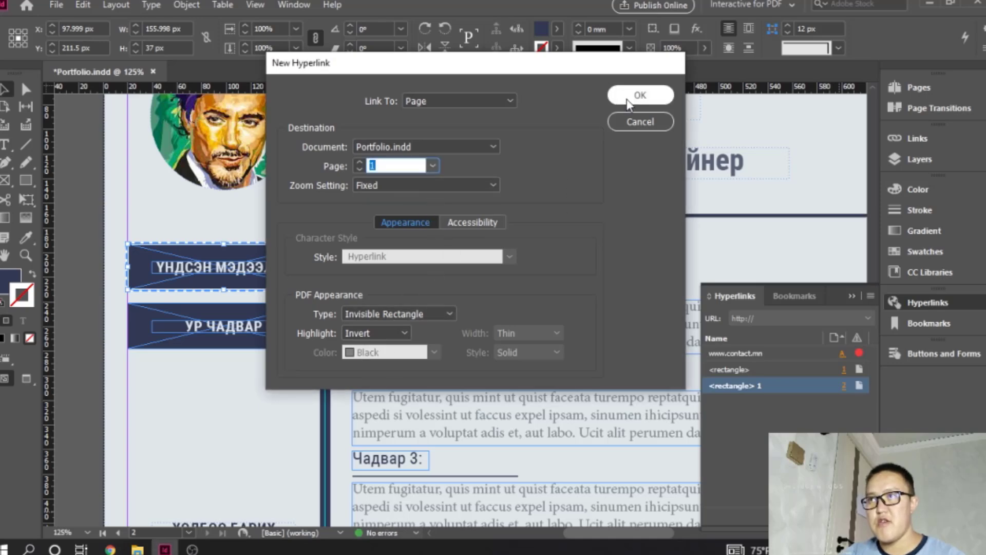
click(639, 96)
- Select the "ҮНДСЭН МЭДЭЭЛЭЛ" text frame in the sidebar of page 1
scroll(535, 261, up, 3)
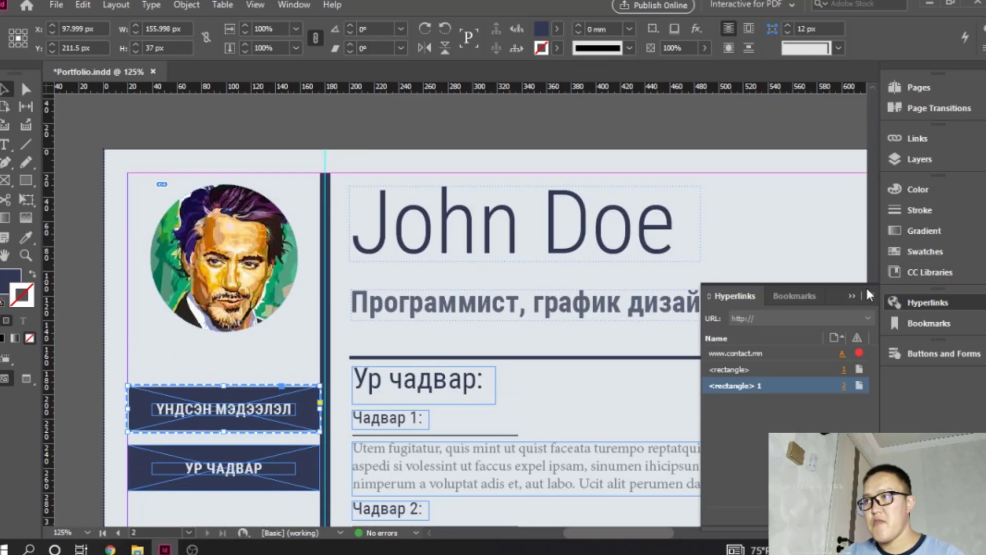
key(ctrl+minus)
key(ctrl+minus)
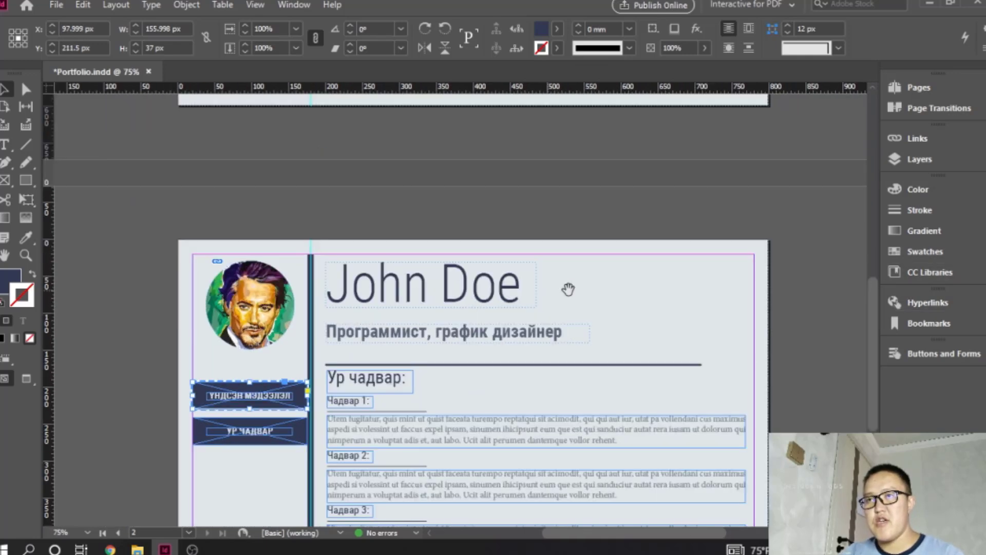
scroll(544, 286, up, 8)
scroll(549, 298, down, 10)
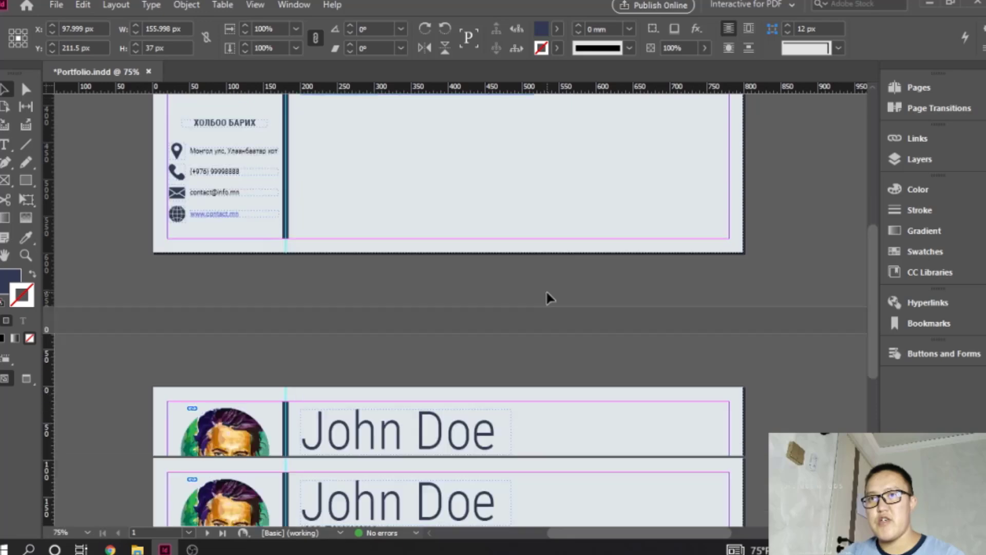
scroll(549, 298, up, 8)
scroll(549, 298, up, 5)
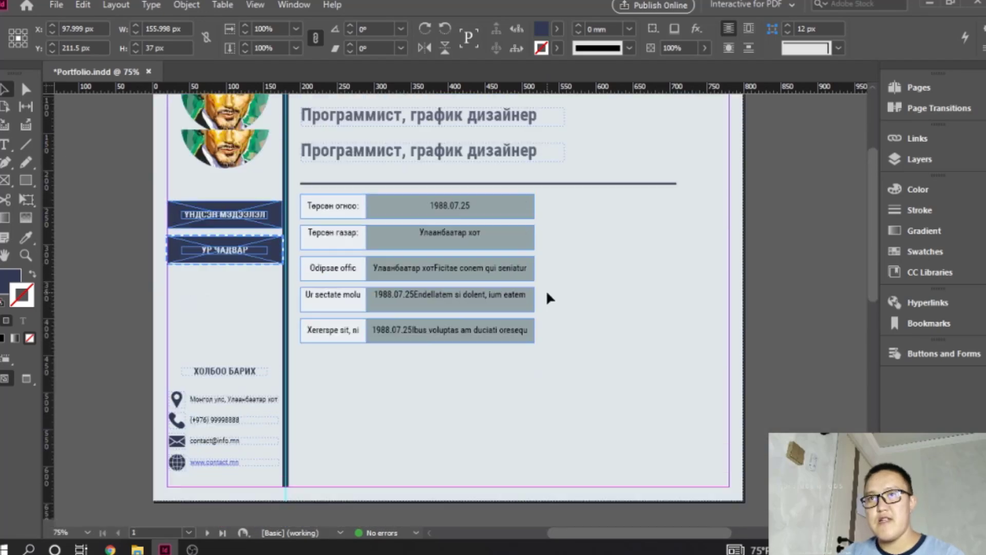
click(243, 252)
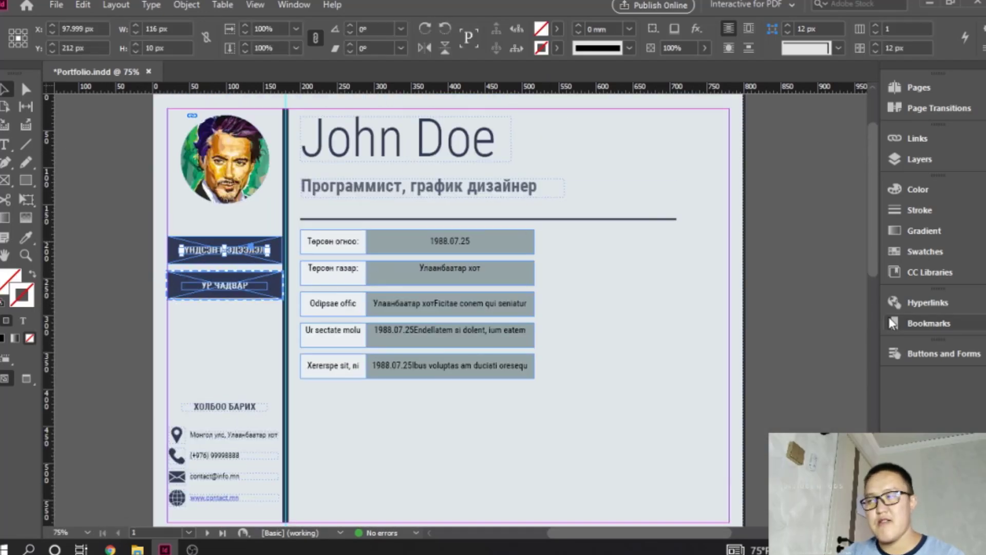
- Try adding a bookmark for page 1 under its default name and go to that bookmark
click(928, 324)
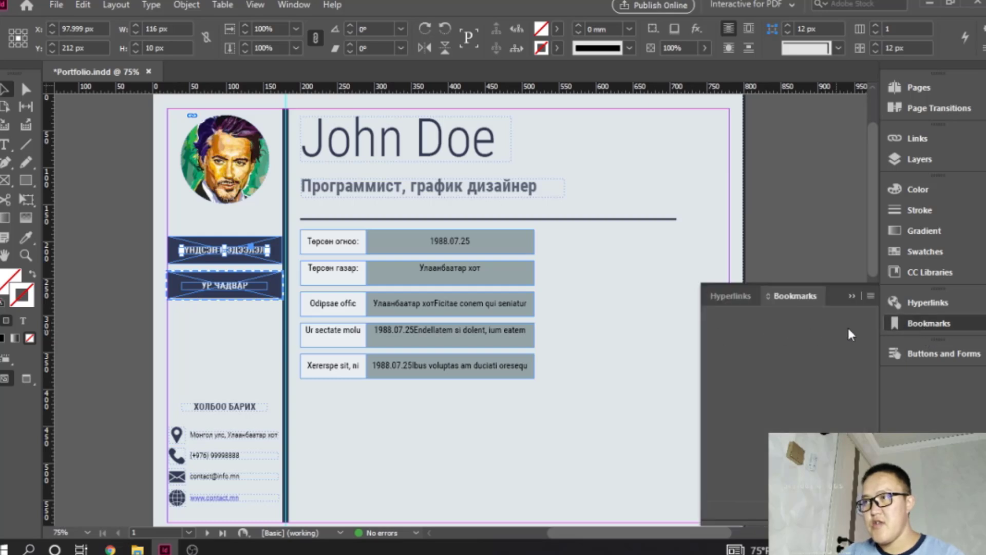
click(851, 514)
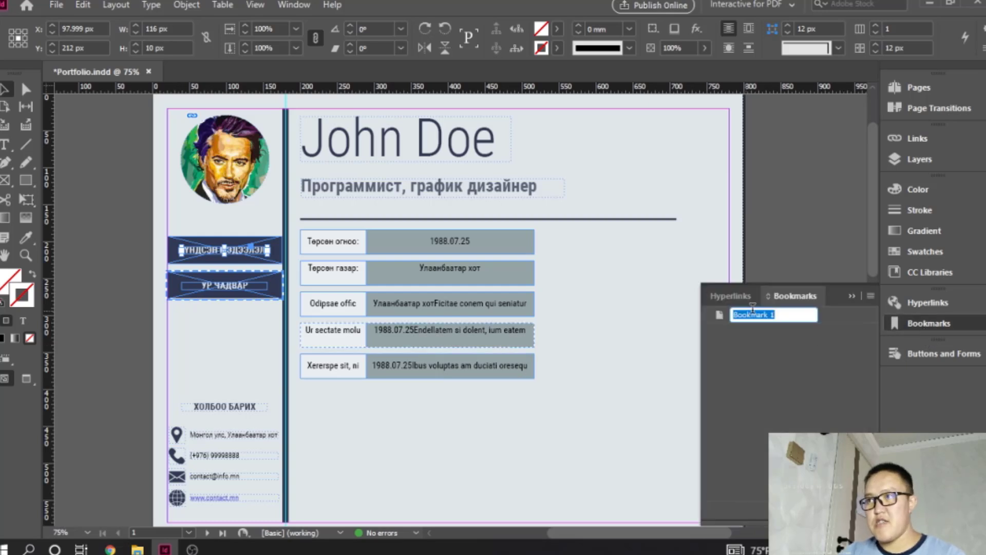
key(BackSpace)
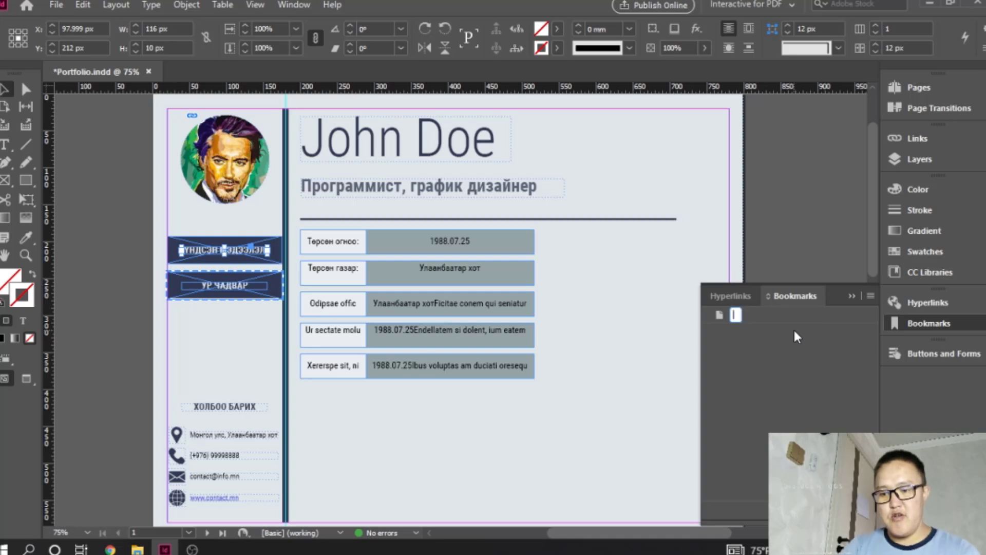
key(Escape)
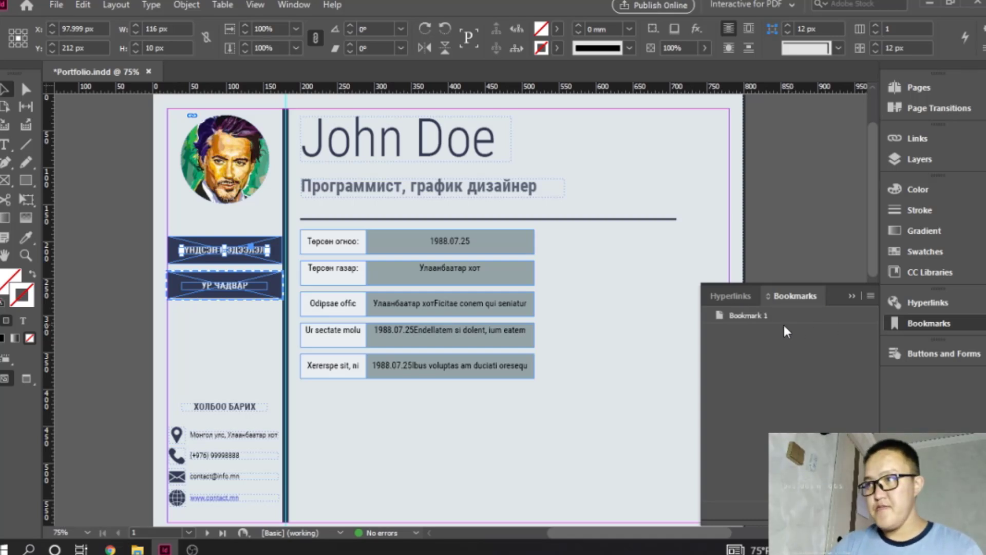
double_click(748, 315)
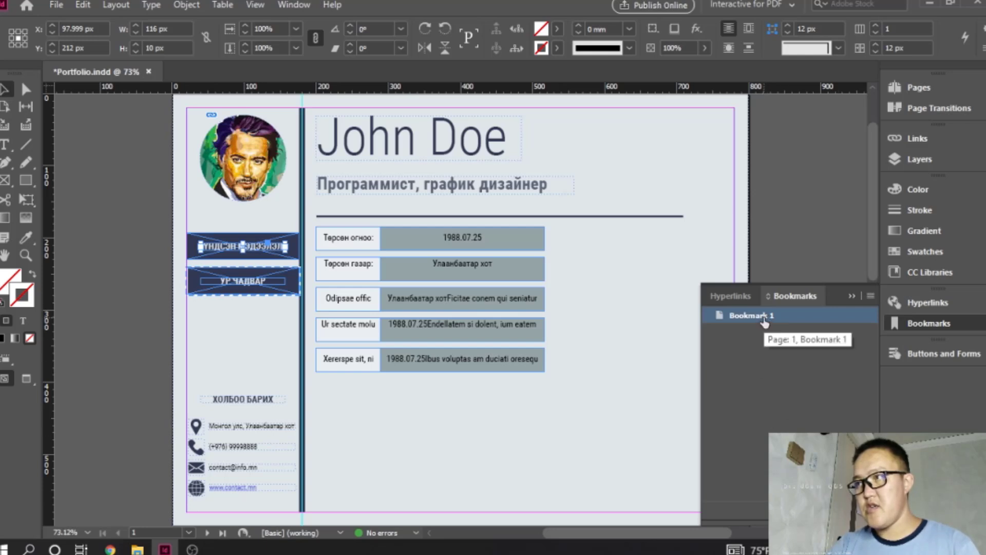
- Try nesting a second bookmark under the first one, and delete both bookmarks
click(840, 514)
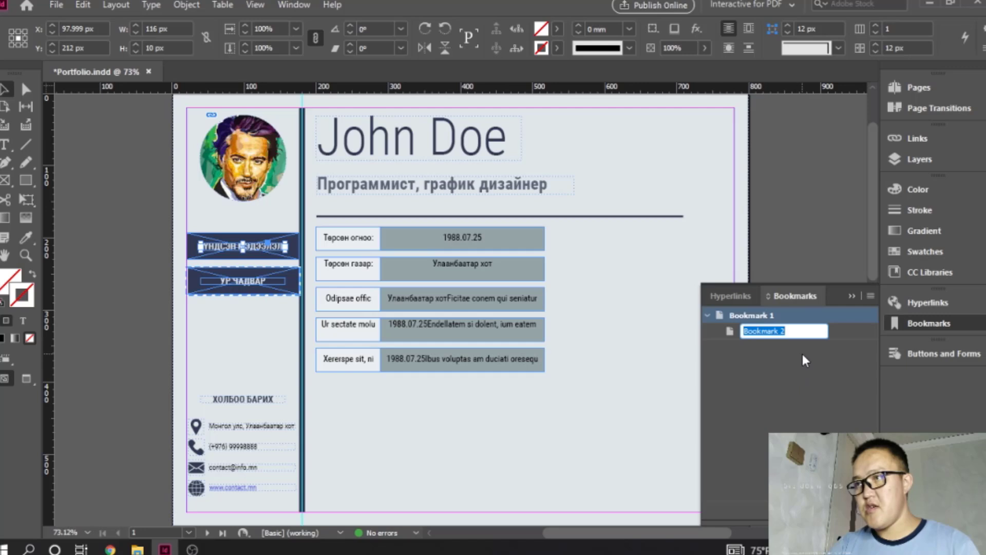
key(Return)
click(862, 515)
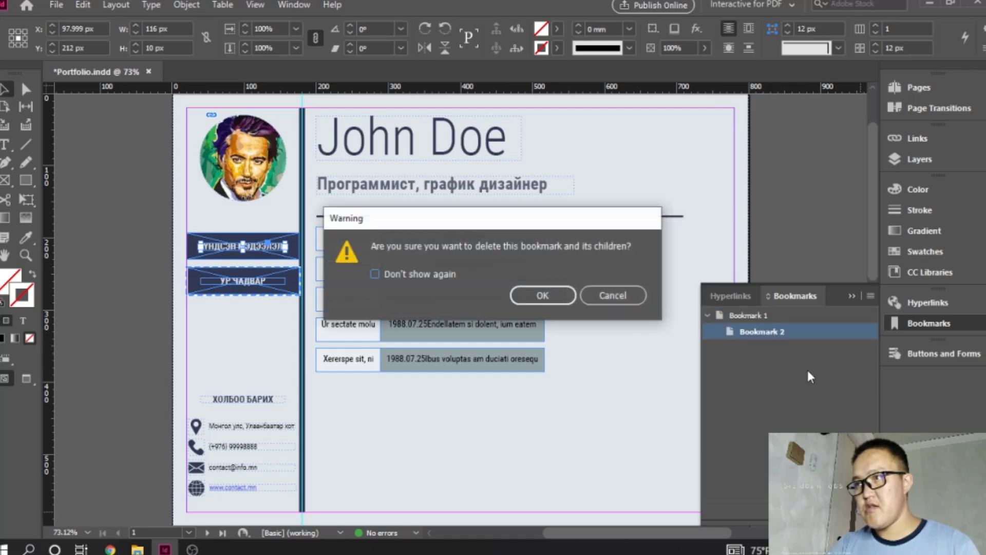
click(543, 295)
click(761, 315)
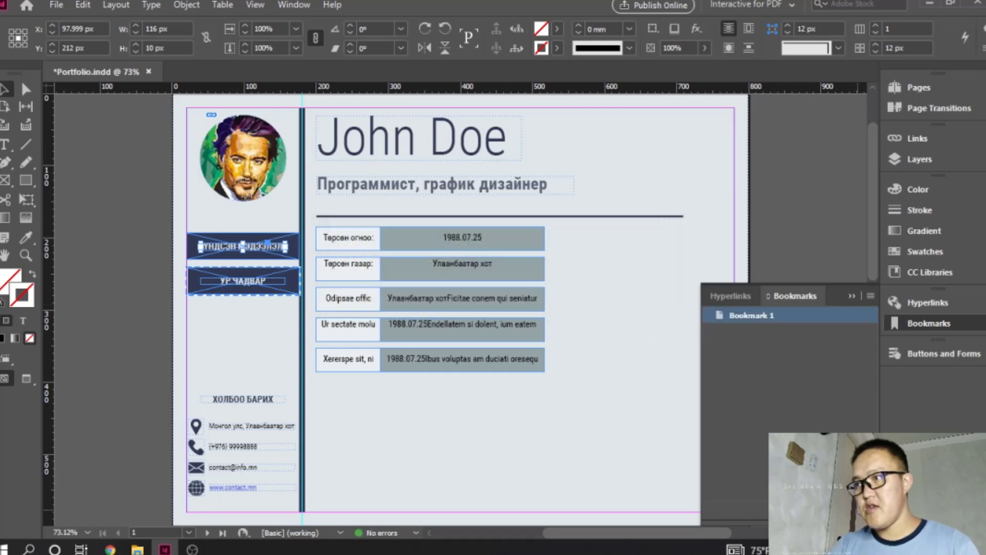
click(861, 515)
click(542, 293)
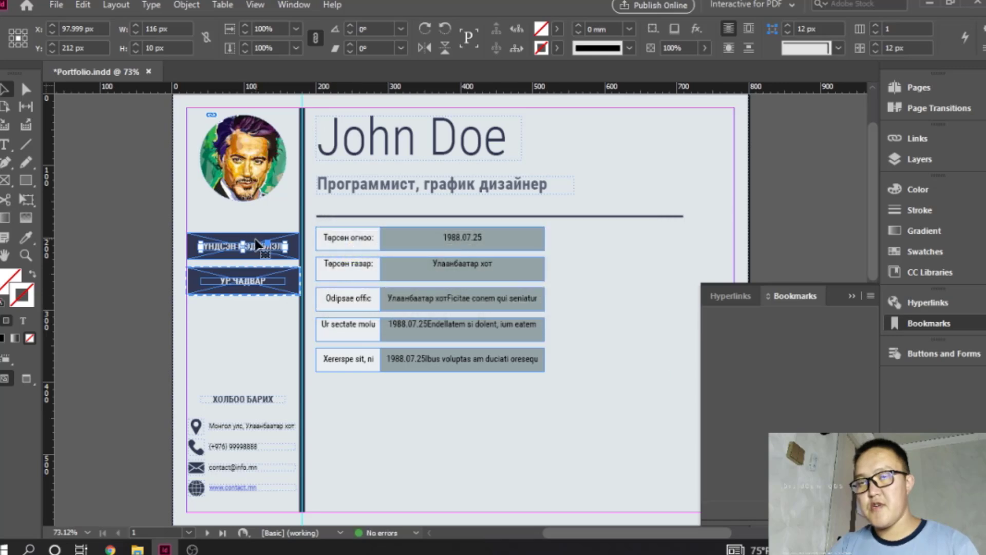
- Add a new bookmark for page 1 and rename it "Үндсэн мэдээлэл"
click(841, 515)
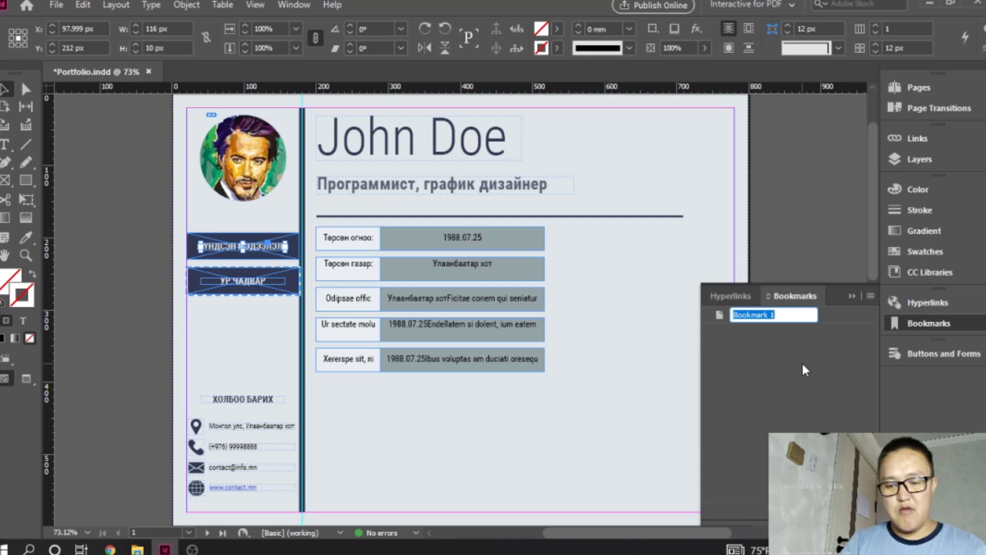
key(BackSpace)
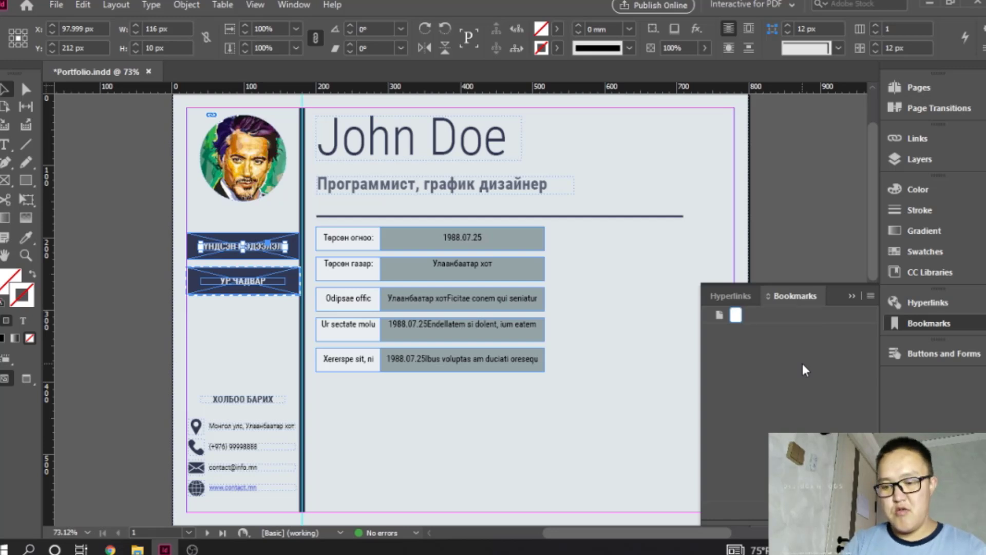
key(Escape)
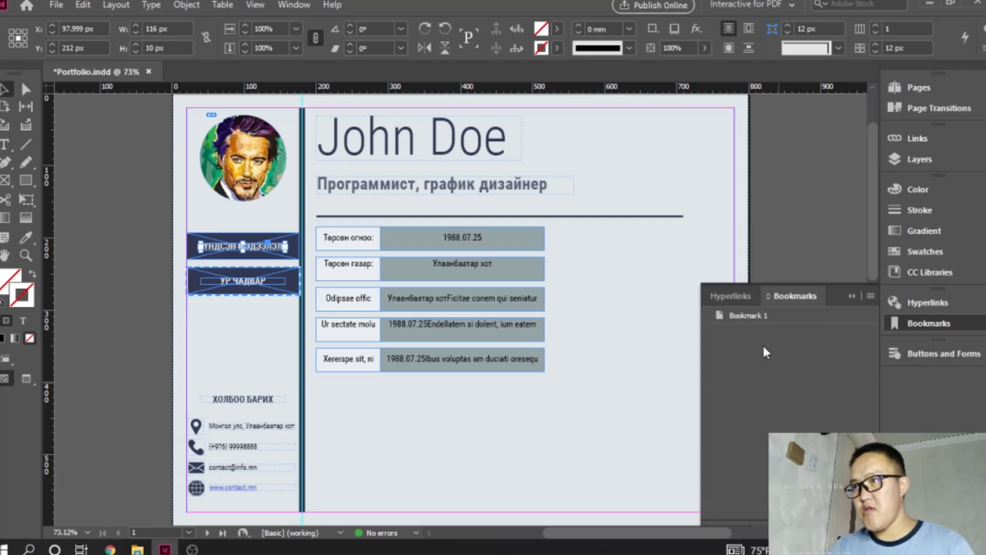
click(759, 316)
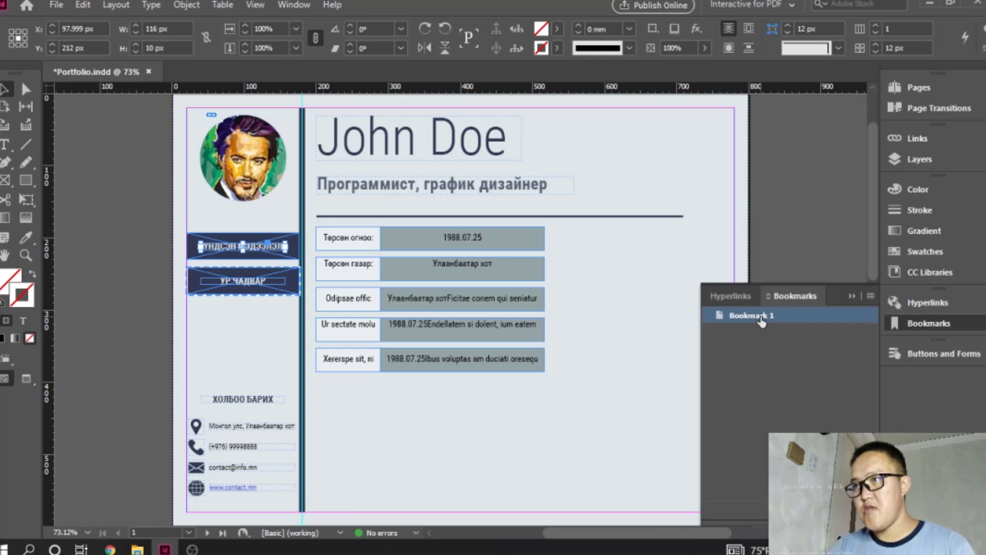
click(871, 296)
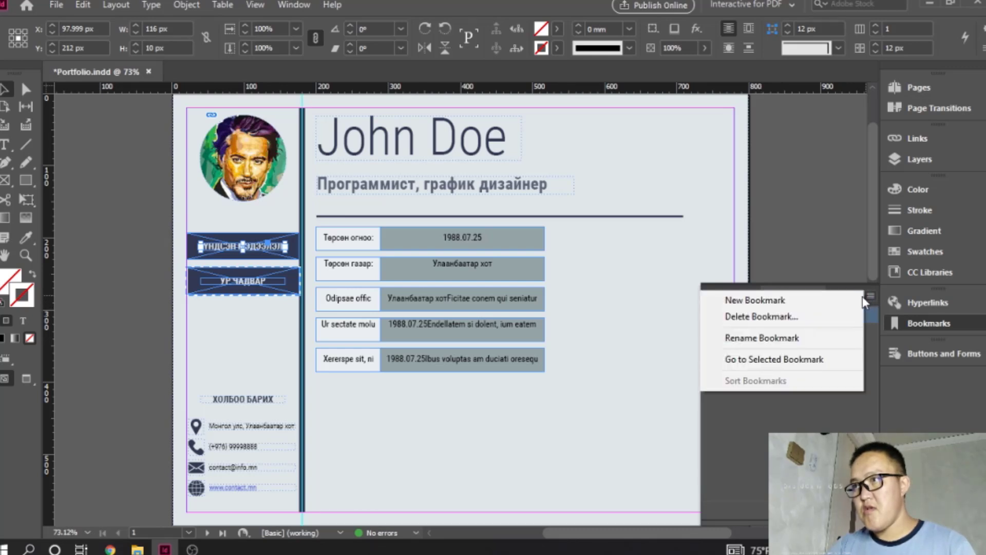
click(781, 340)
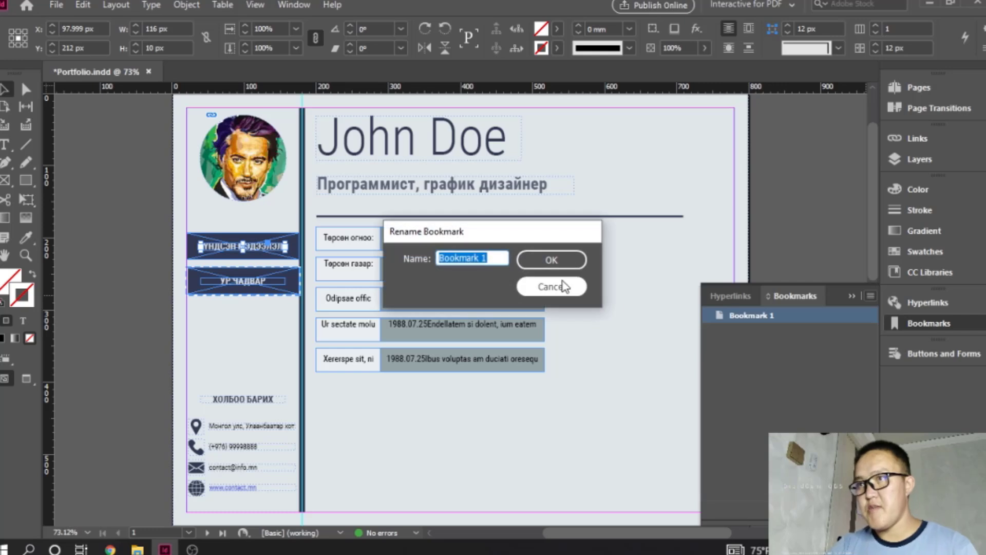
text(Үндс)
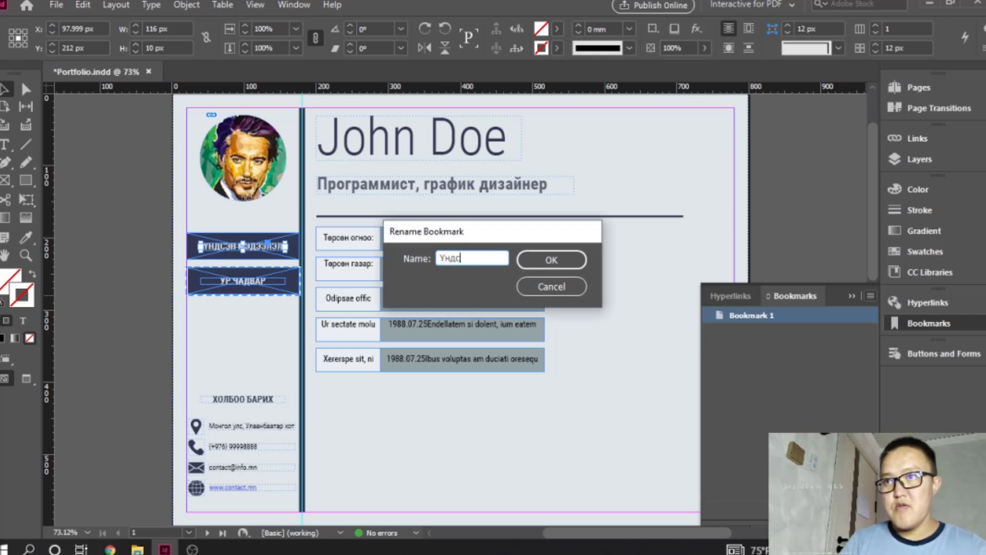
text(эн мэдээлэл)
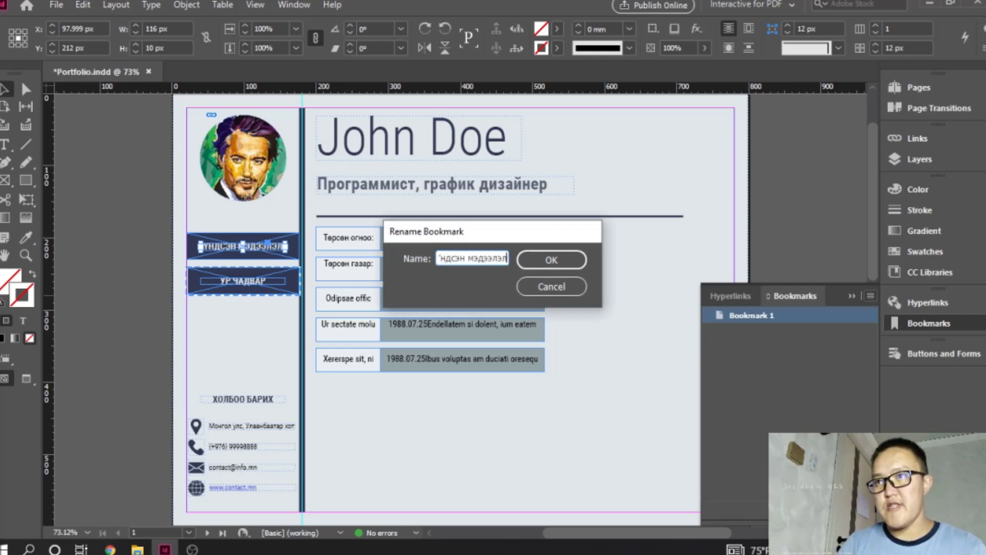
click(551, 260)
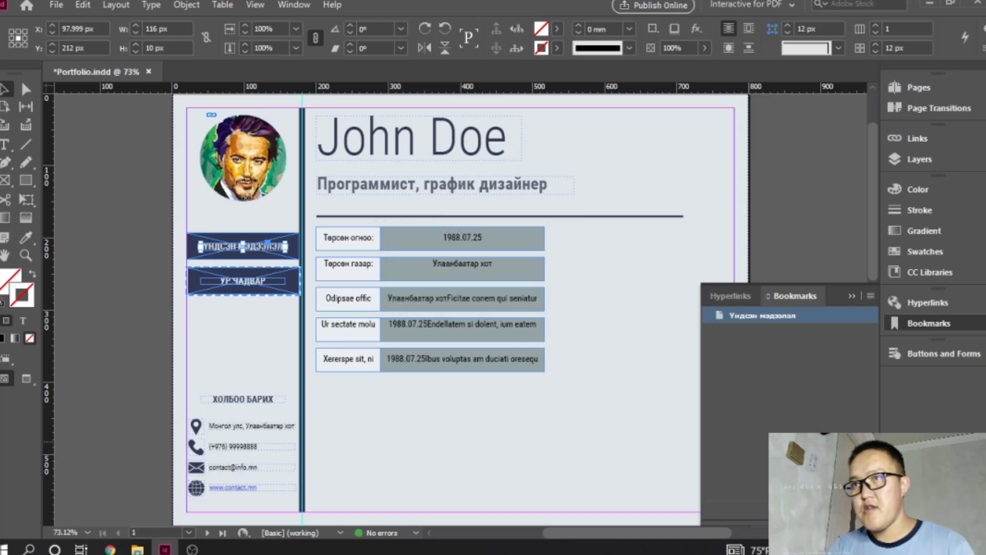
- Select the "УР ЧАДВАР" text frame in the sidebar of page 2
click(267, 325)
scroll(278, 343, down, 10)
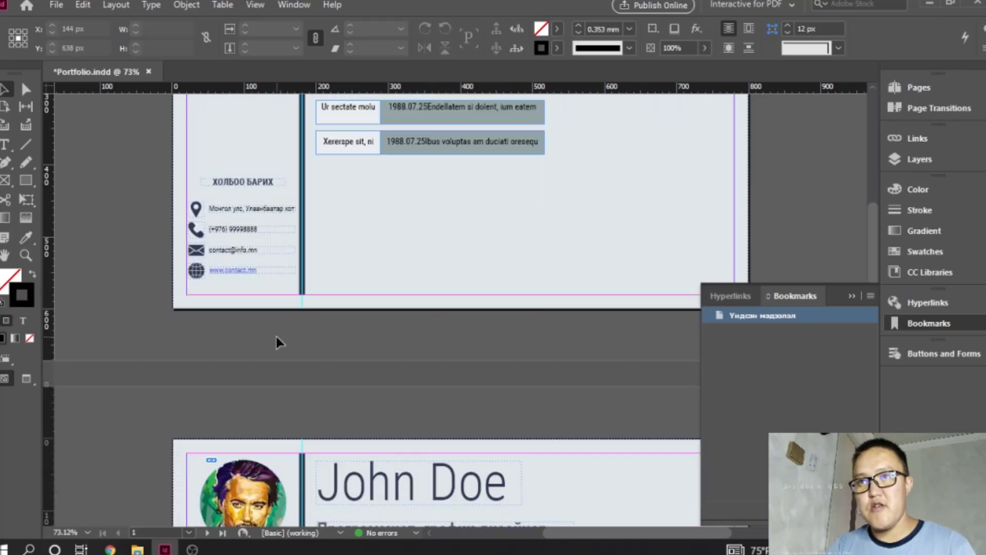
scroll(277, 341, down, 3)
click(282, 238)
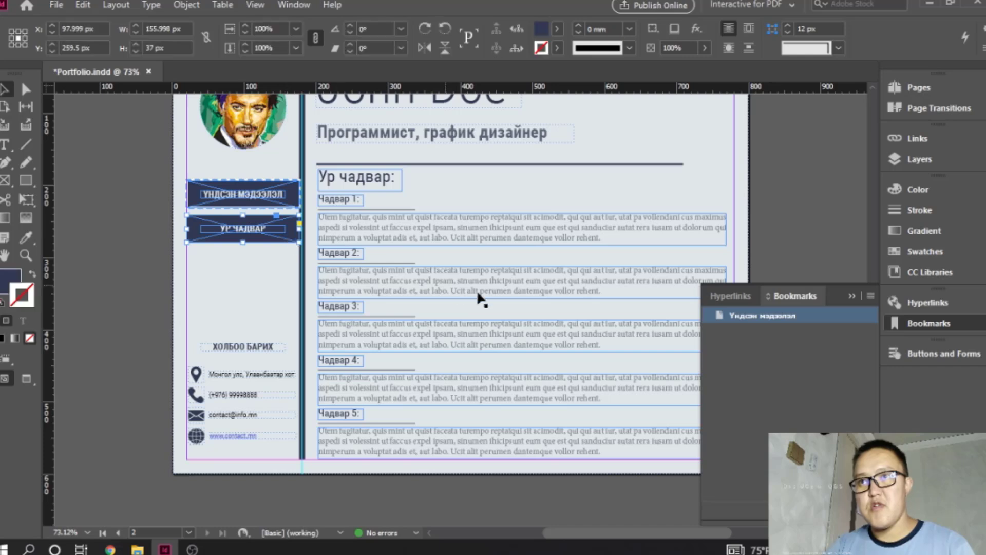
double_click(266, 227)
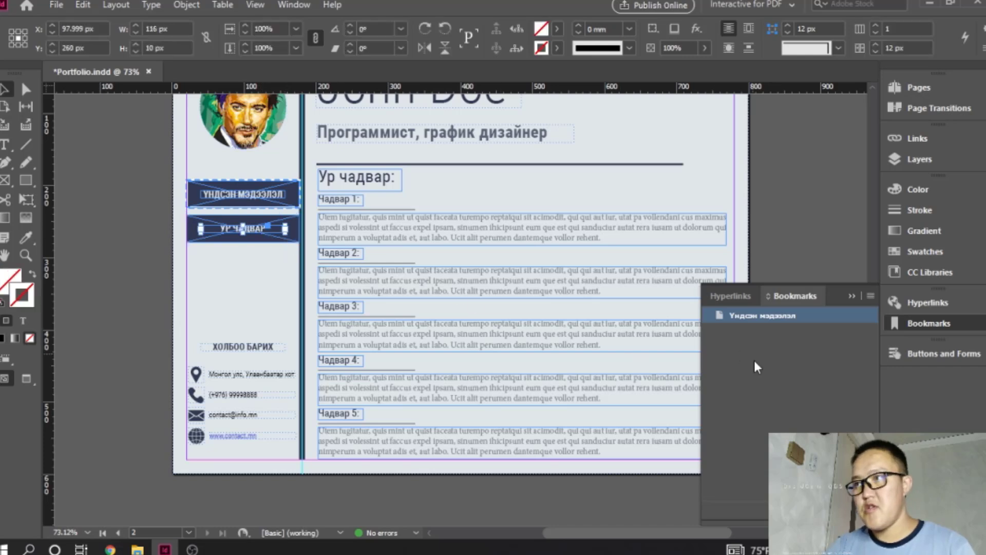
- Try adding a second bookmark nested under "Үндсэн мэдээлэл", and delete it
click(842, 512)
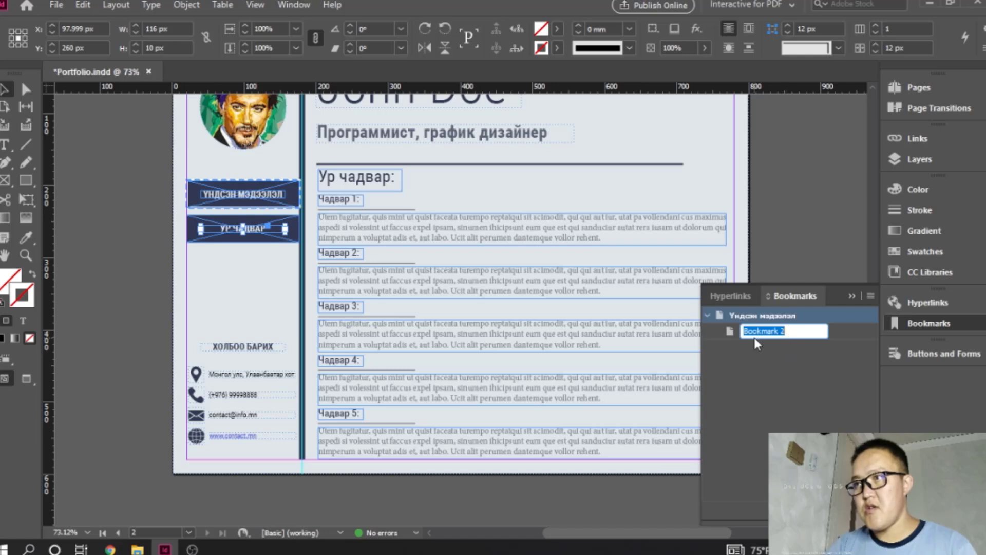
click(774, 378)
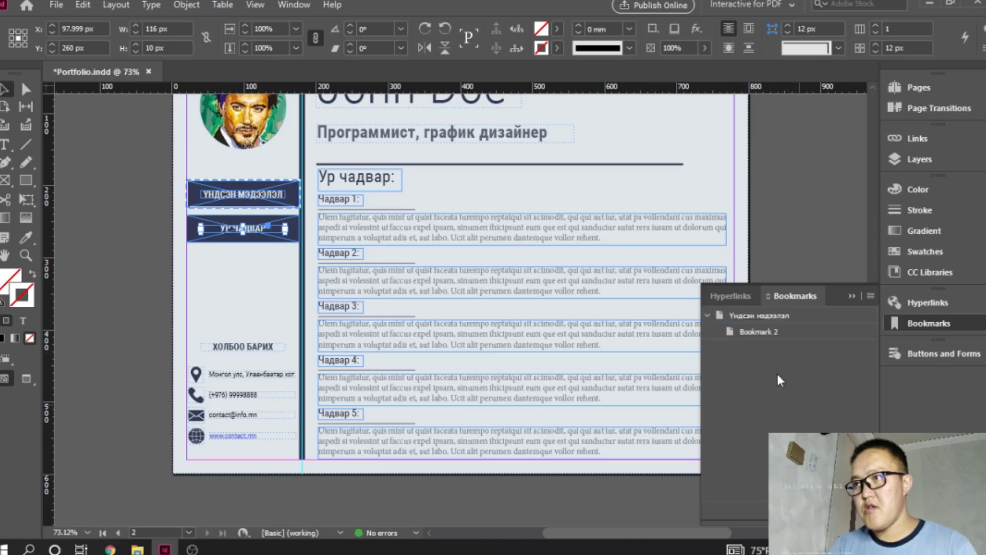
click(760, 336)
key(Delete)
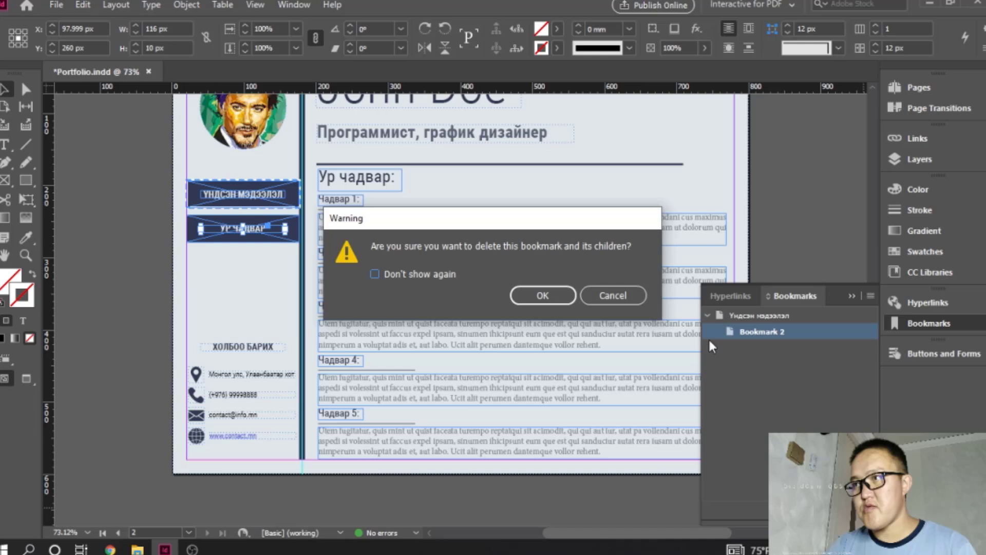
click(544, 295)
- Add a new bookmark for page 2 nested under "Үндсэн мэдээлэл", keeping its default name
click(759, 316)
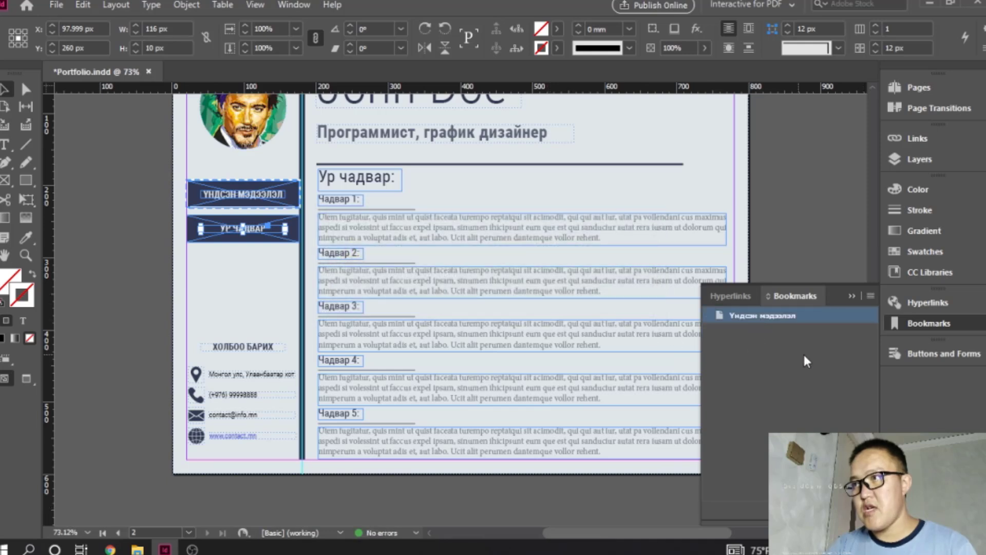
click(870, 296)
click(822, 300)
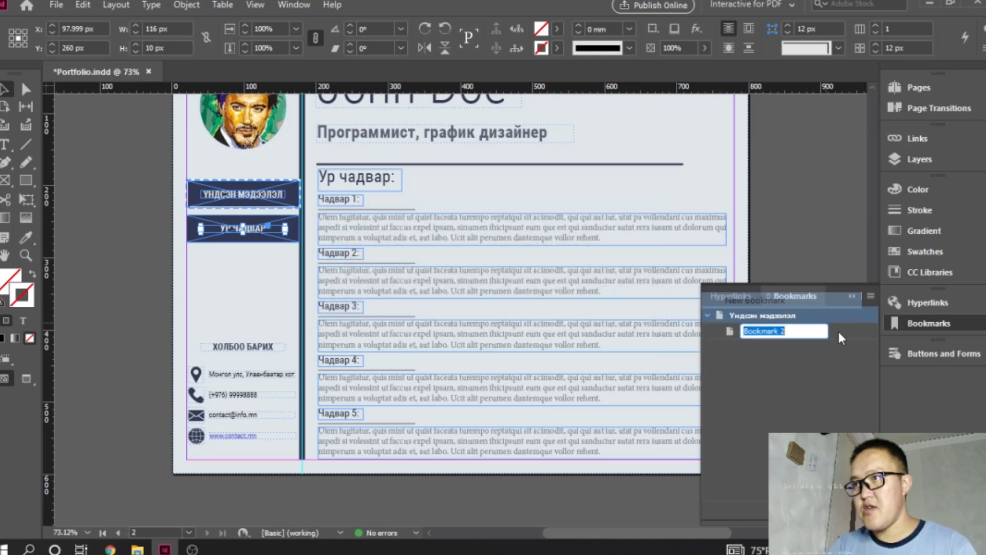
key(Return)
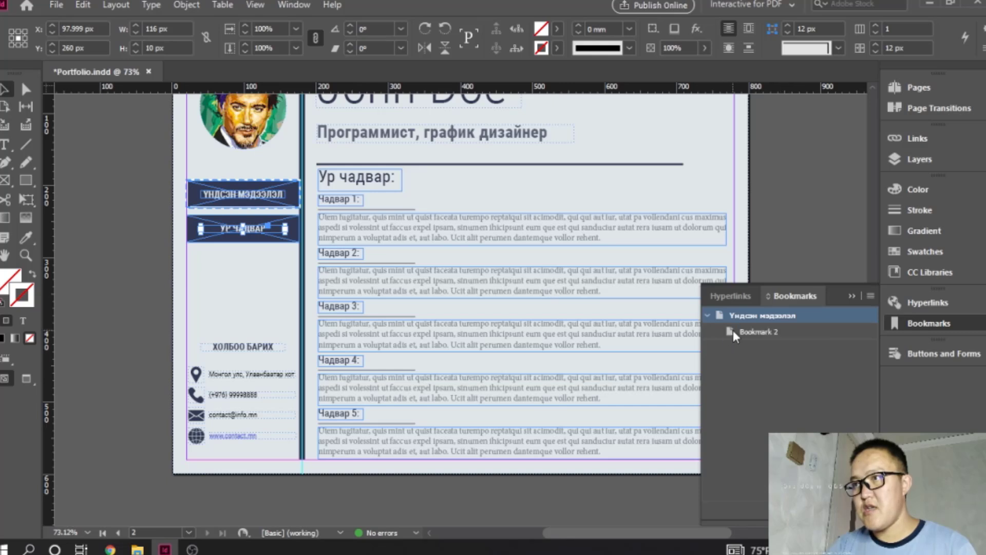
- Try adding a third bookmark nested under the page 2 bookmark, and delete it
click(758, 335)
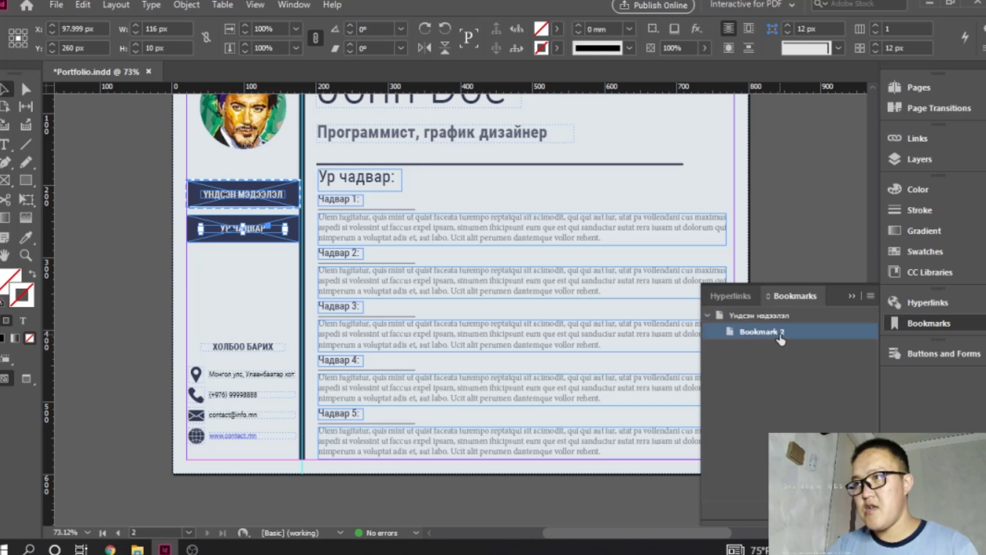
click(851, 511)
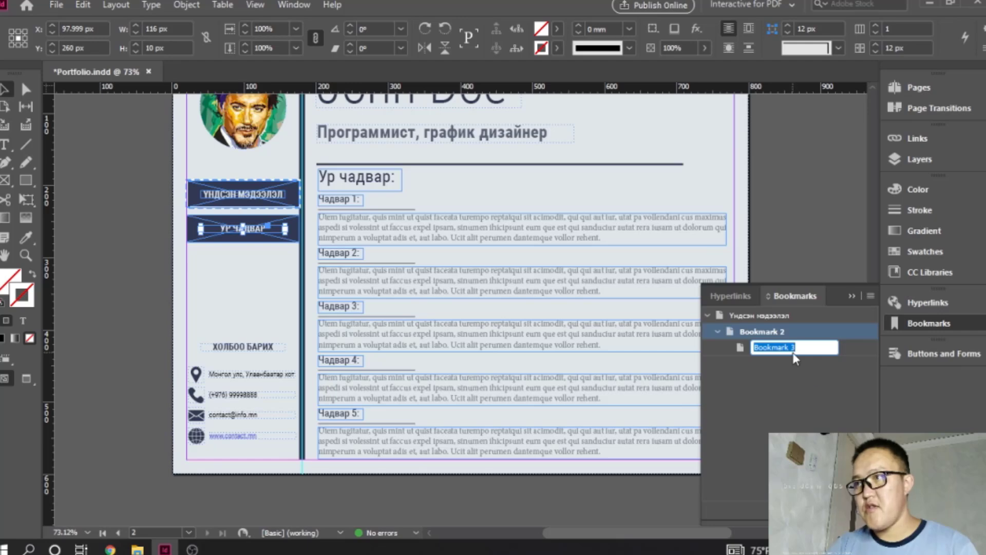
key(Return)
key(Delete)
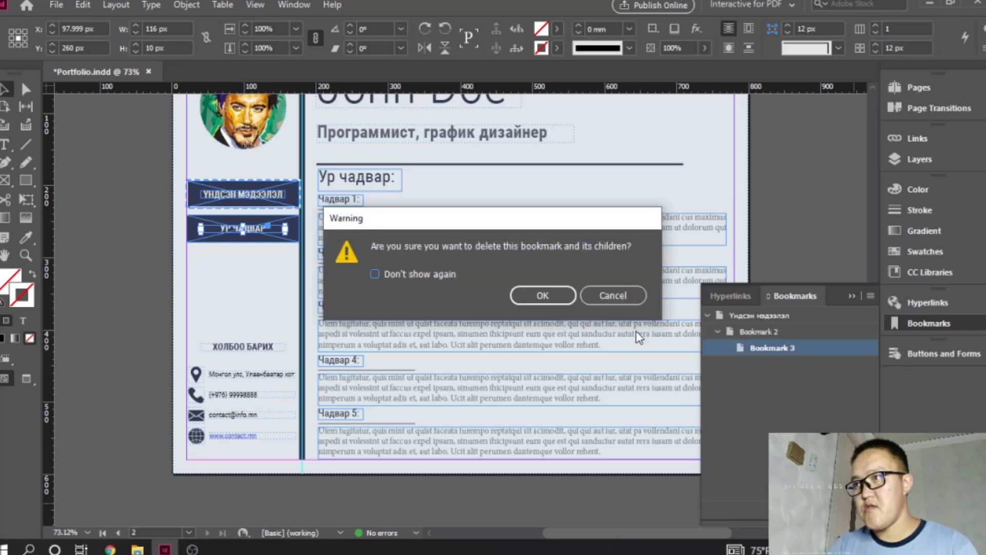
click(537, 294)
- Rename the nested page 2 bookmark "Ур чадвар"
click(761, 333)
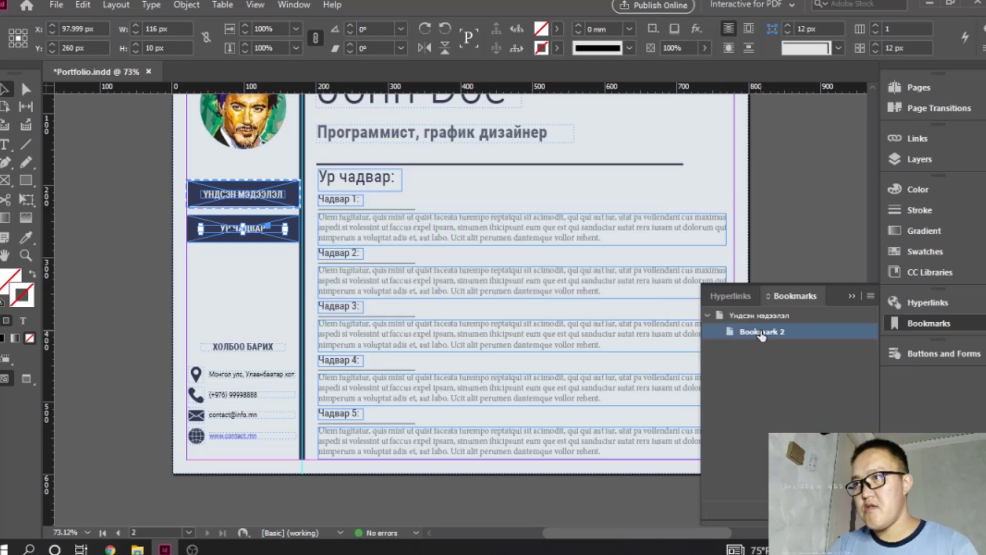
click(871, 296)
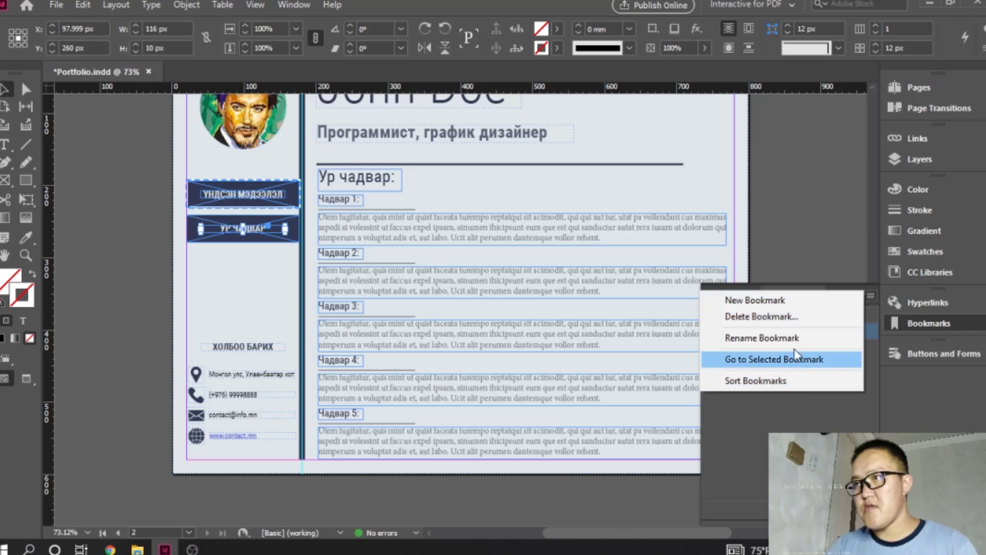
click(765, 337)
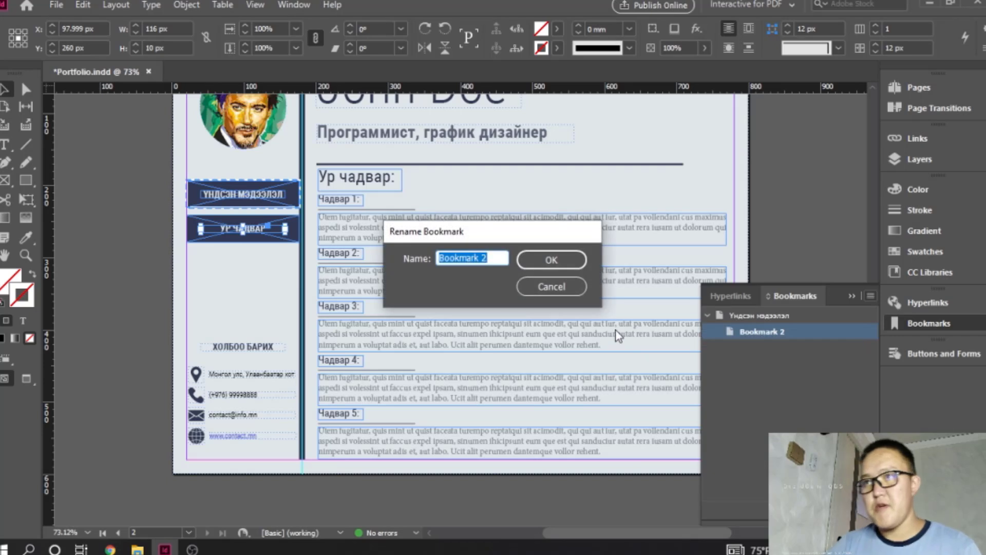
key(BackSpace)
text(Ур чадвар)
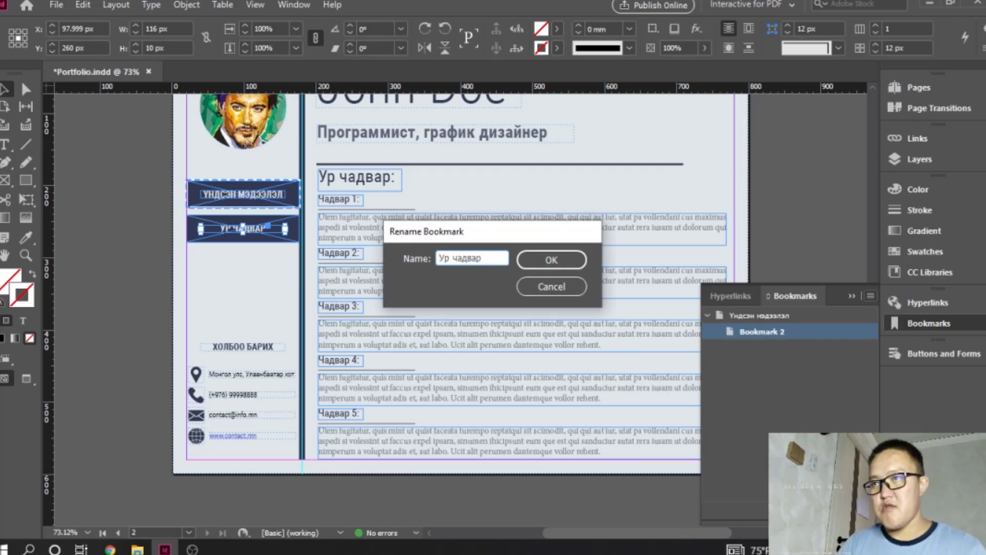
key(Return)
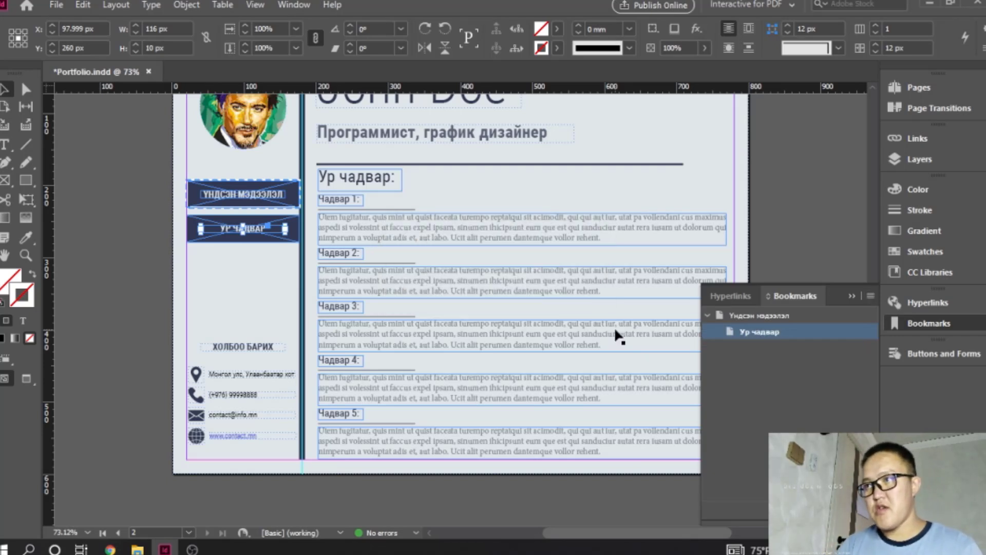
- Review the document's hyperlinks and bookmarks lists, close them, and deselect the sidebar text frame
click(740, 297)
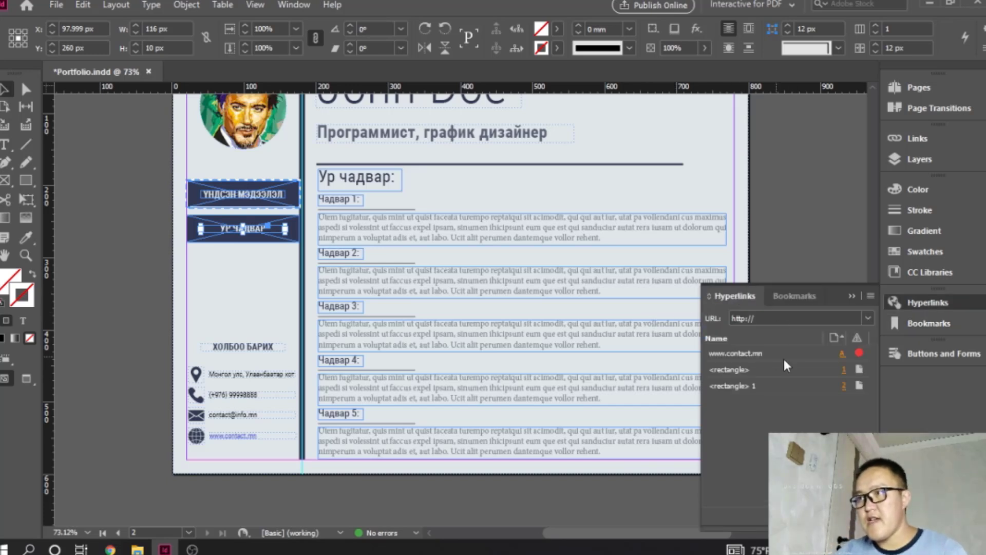
click(794, 296)
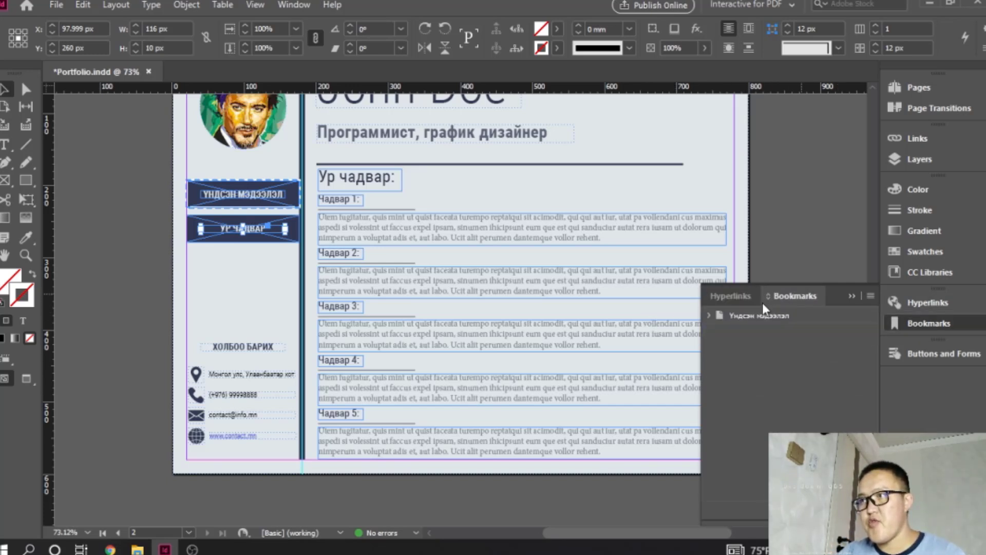
click(732, 297)
click(852, 296)
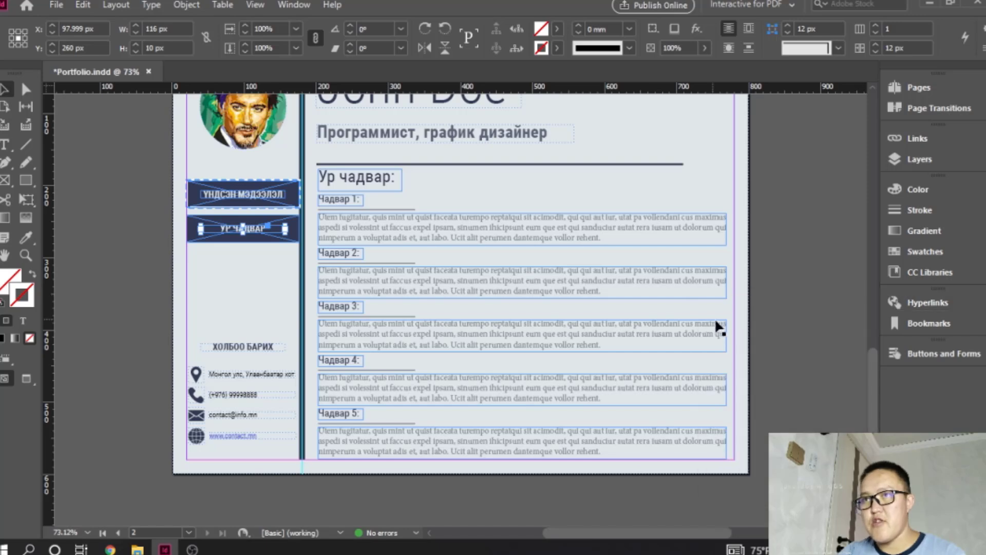
click(777, 273)
- Save the document and export all pages as an Adobe PDF (Print) file named Portfolio, with bookmarks and hyperlinks included
scroll(344, 329, up, 5)
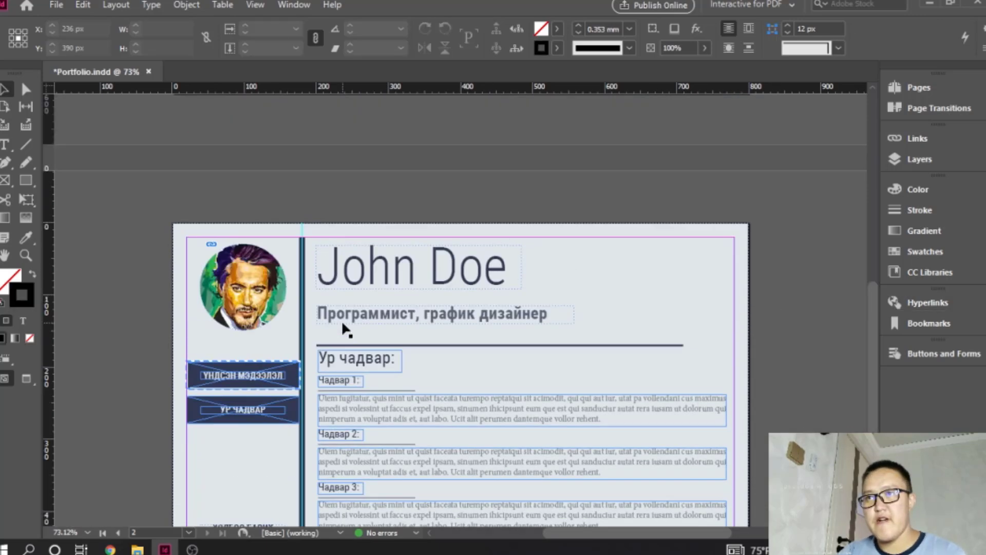
key(ctrl+s)
scroll(344, 328, down, 2)
click(80, 4)
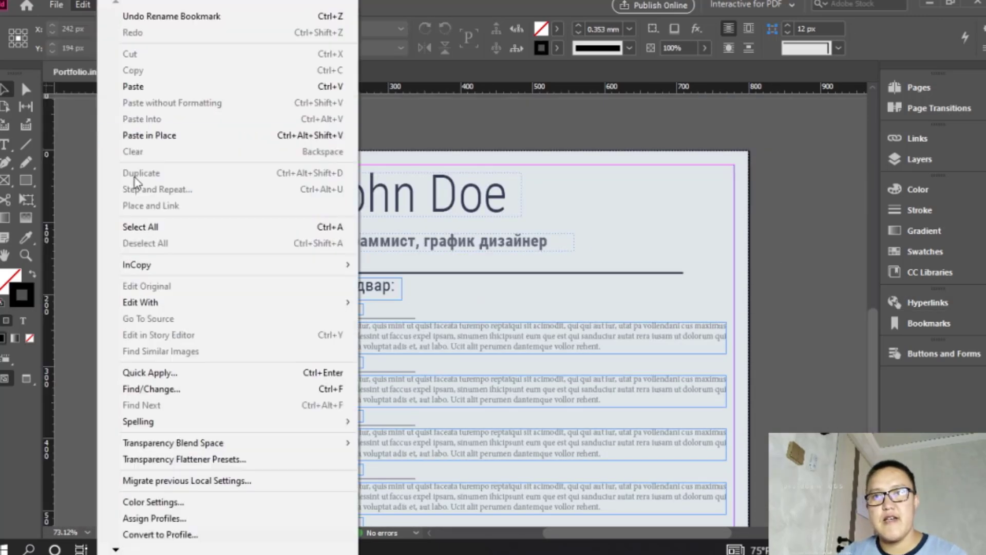
mouse_move(56, 5)
click(124, 303)
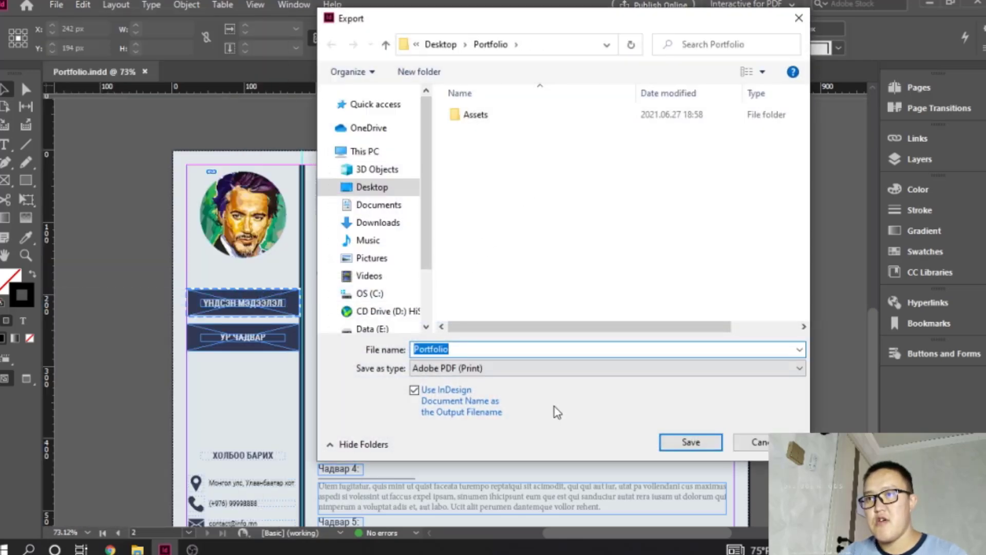
click(690, 442)
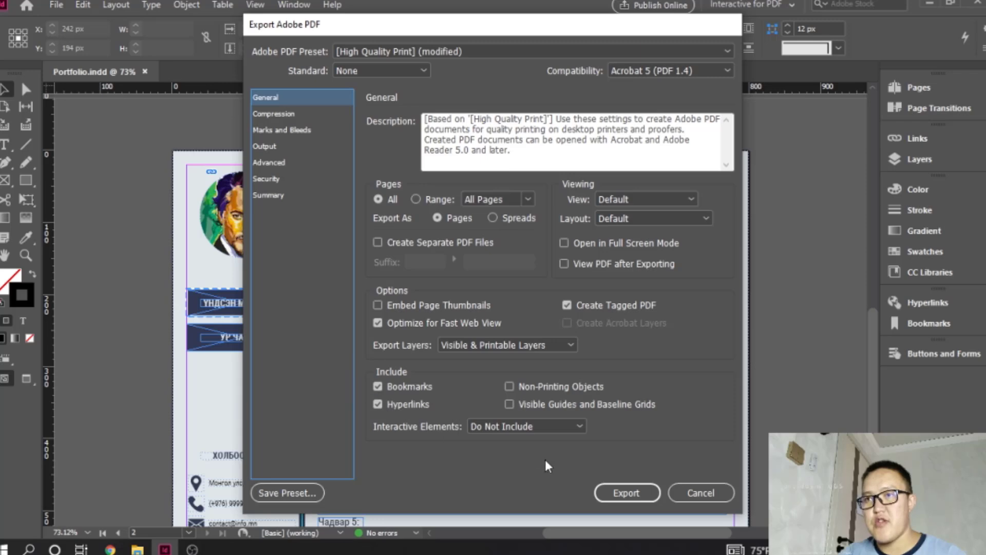
click(627, 493)
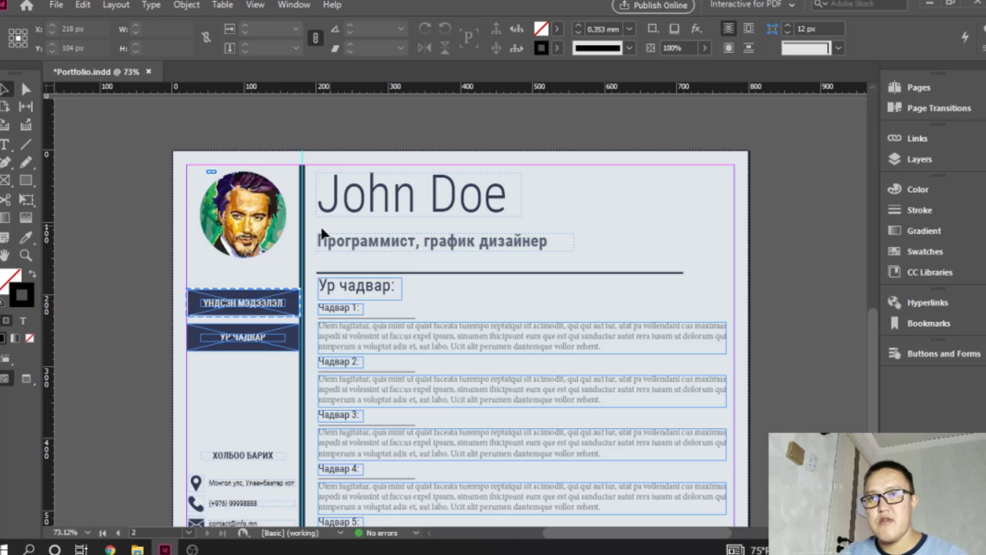
- Open the exported Portfolio PDF from the Portfolio folder on the Desktop in Adobe Acrobat Reader
click(137, 549)
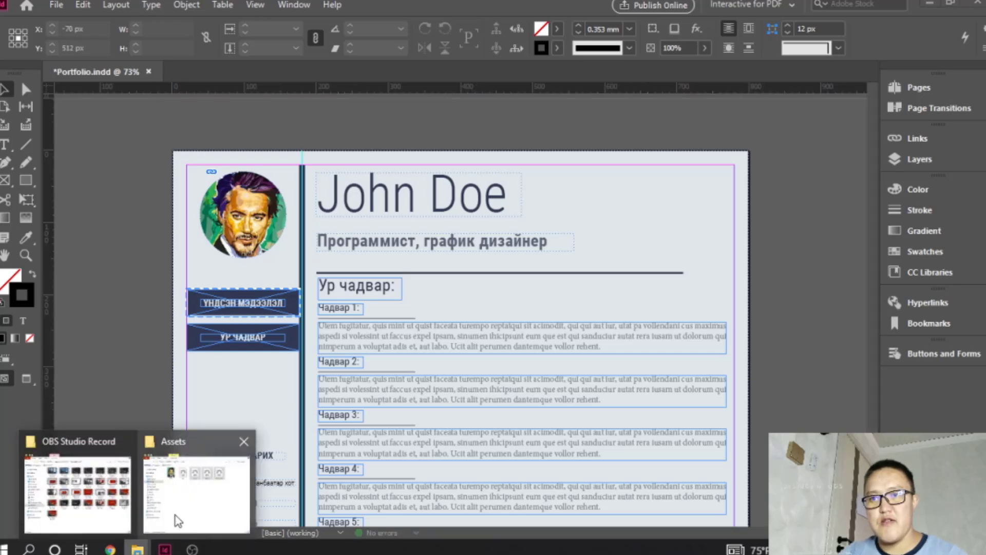
click(214, 511)
click(419, 49)
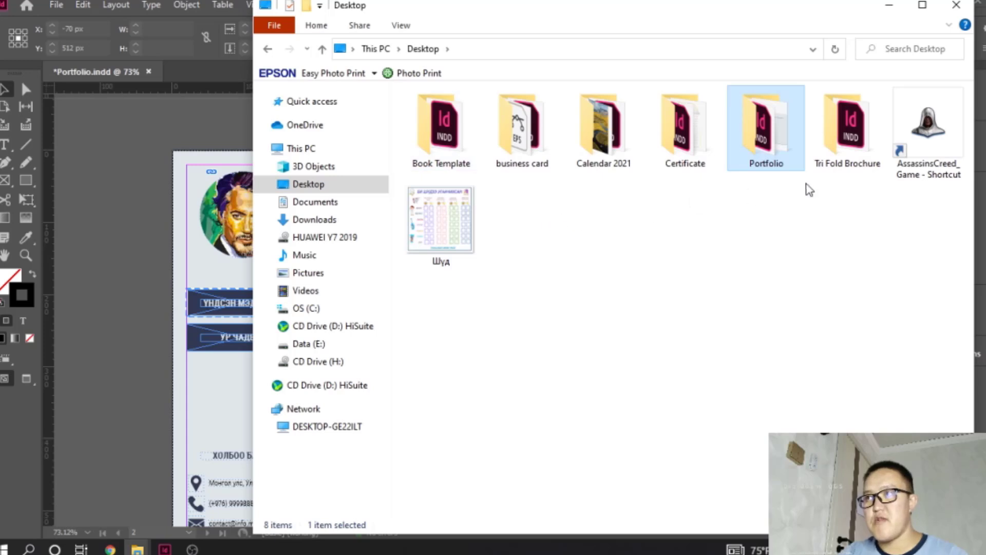
double_click(767, 152)
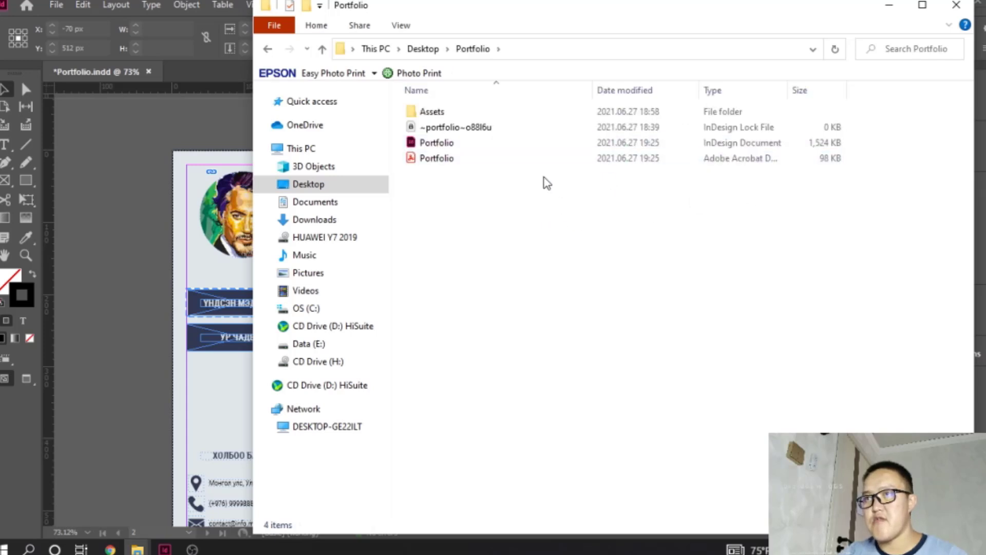
double_click(438, 159)
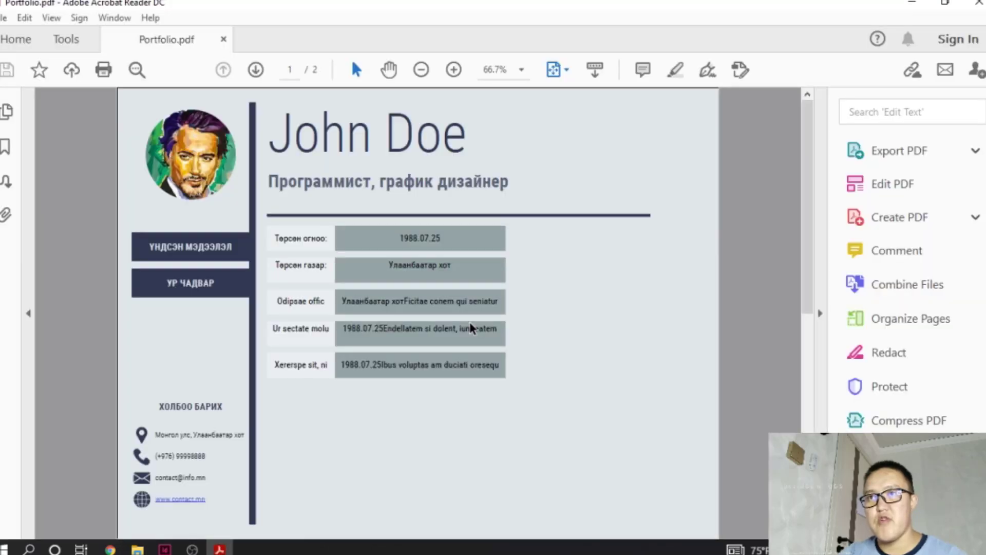
- Show the PDF's bookmarks and test them by switching repeatedly between "Ур чадвар" and "Үндсэн мэдээлэл"
click(7, 113)
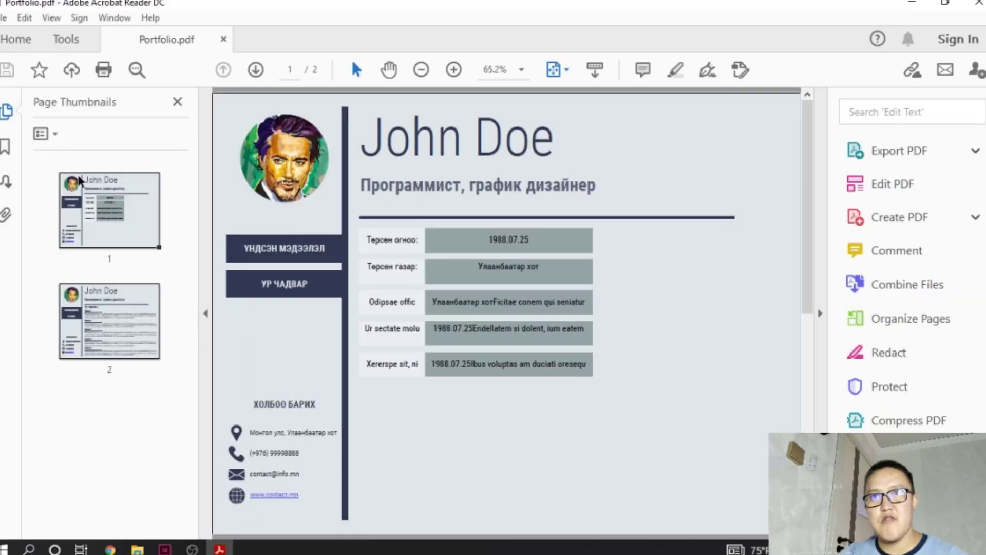
click(5, 123)
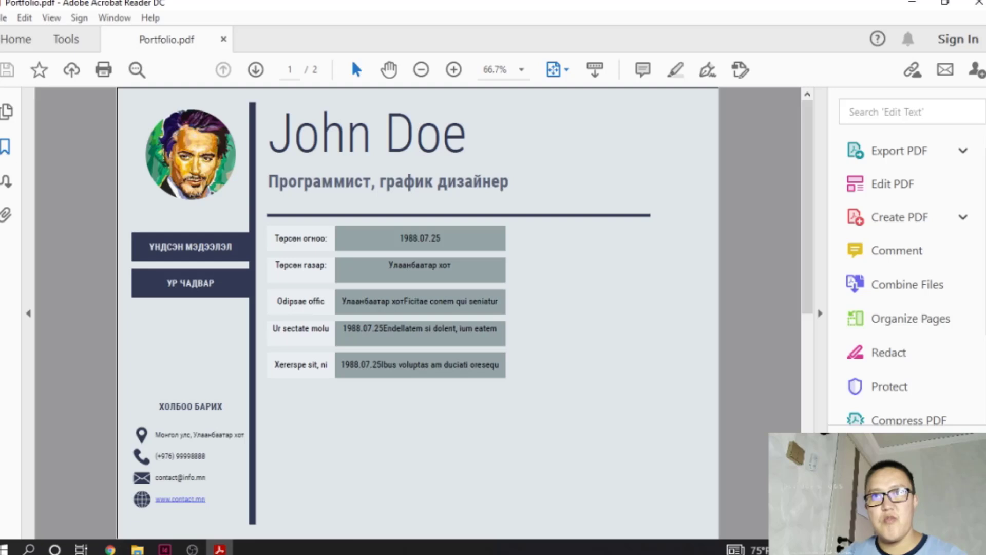
click(5, 149)
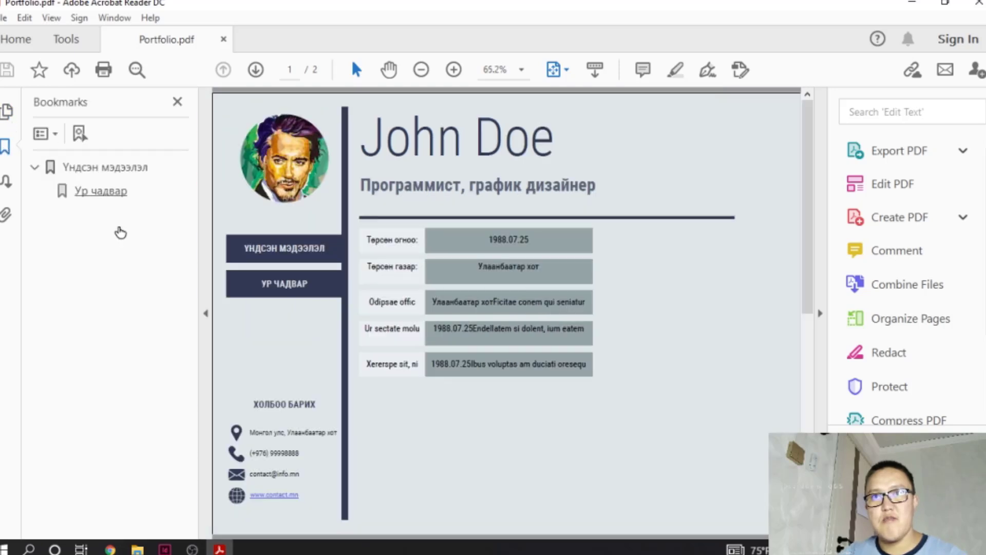
click(95, 191)
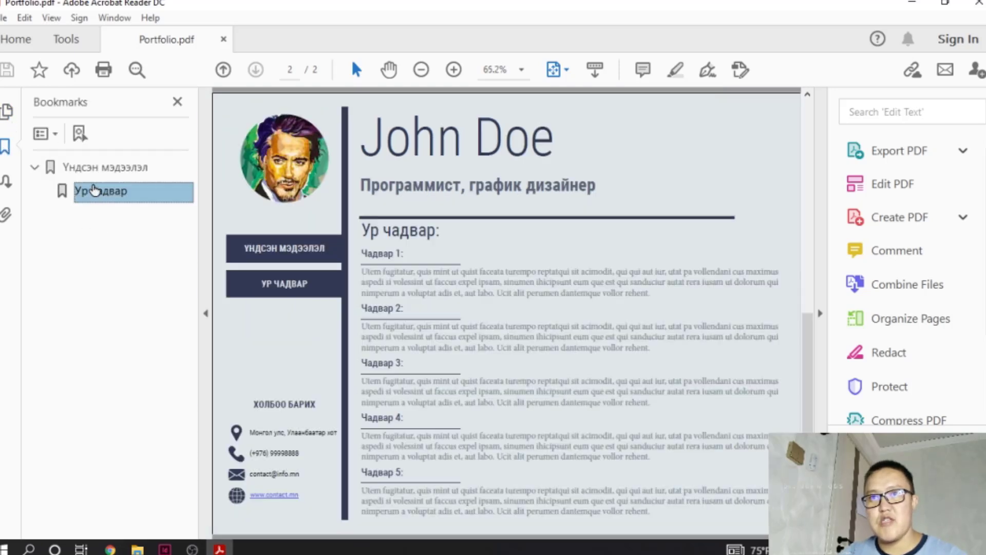
click(94, 168)
click(94, 192)
click(95, 172)
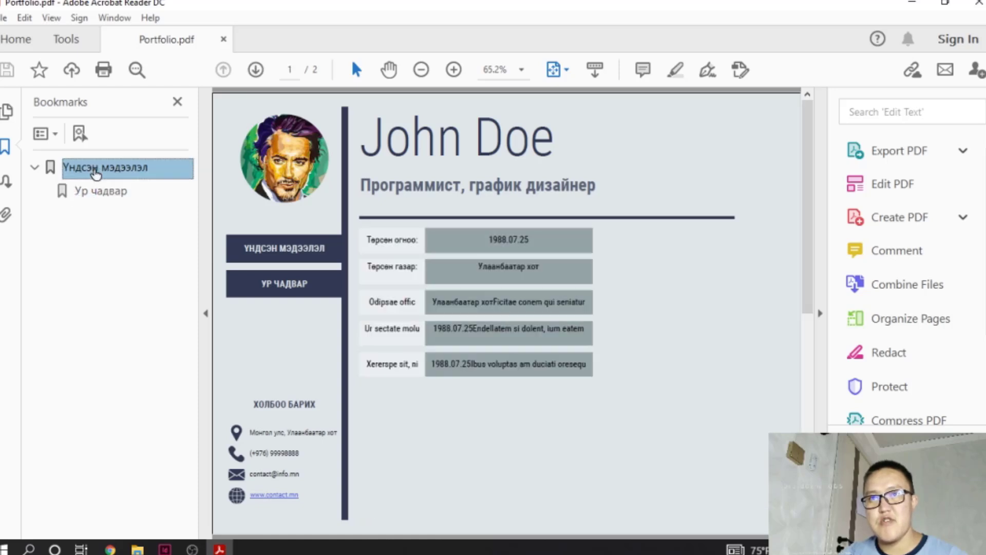
click(96, 191)
click(95, 168)
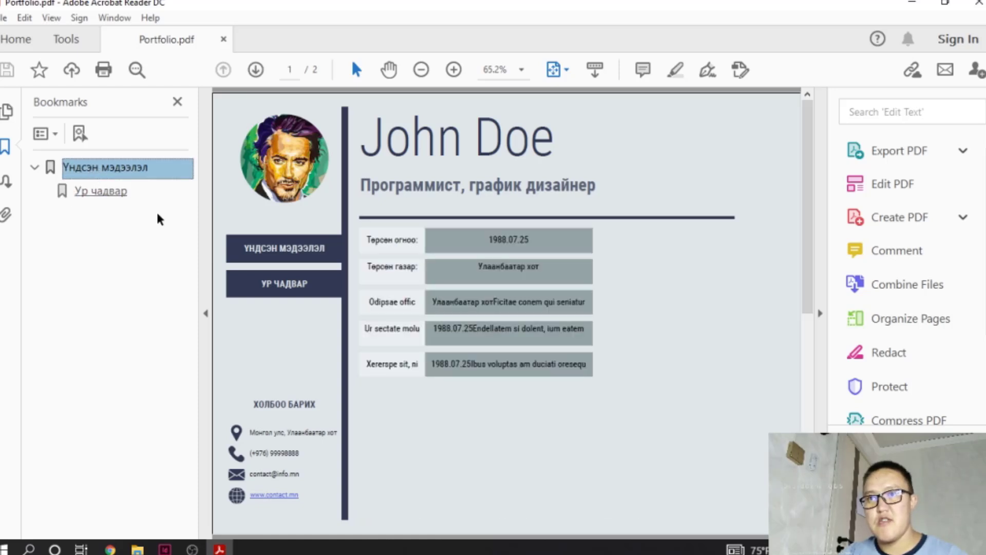
- View and hide the page thumbnails, and test the "УР ЧАДВАР" and "ҮНДСЭН МЭДЭЭЛЭЛ" sidebar links in the PDF
click(11, 114)
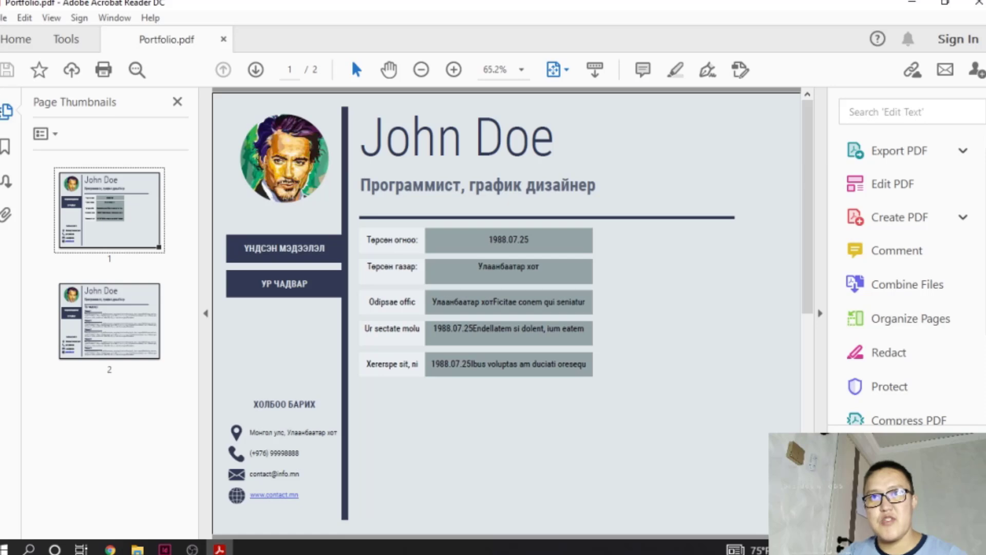
click(11, 114)
click(191, 283)
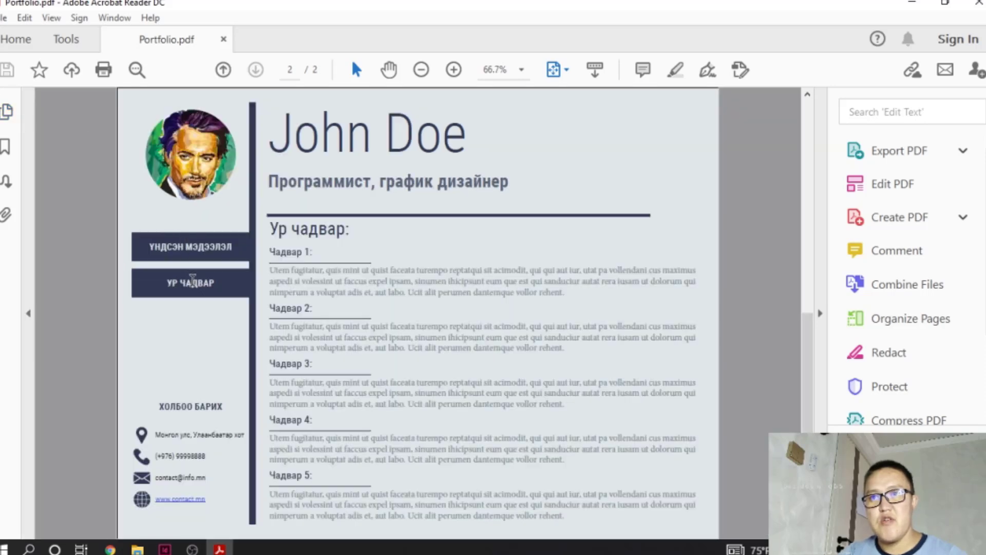
click(199, 257)
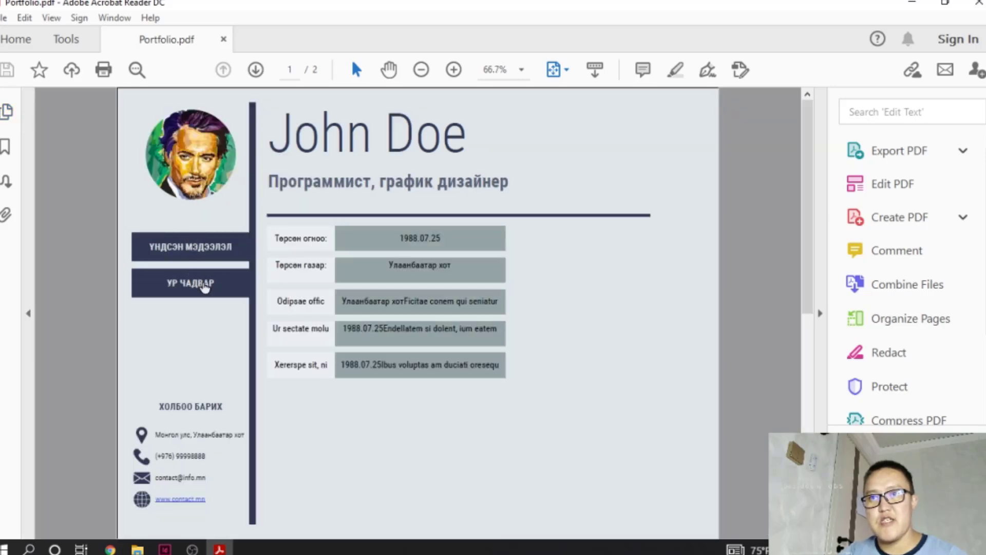
- Test the "УР ЧАДВАР" and "ҮНДСЭН МЭДЭЭЛЭЛ" sidebar links again by alternating between the two pages
click(204, 285)
click(199, 251)
click(200, 282)
click(196, 251)
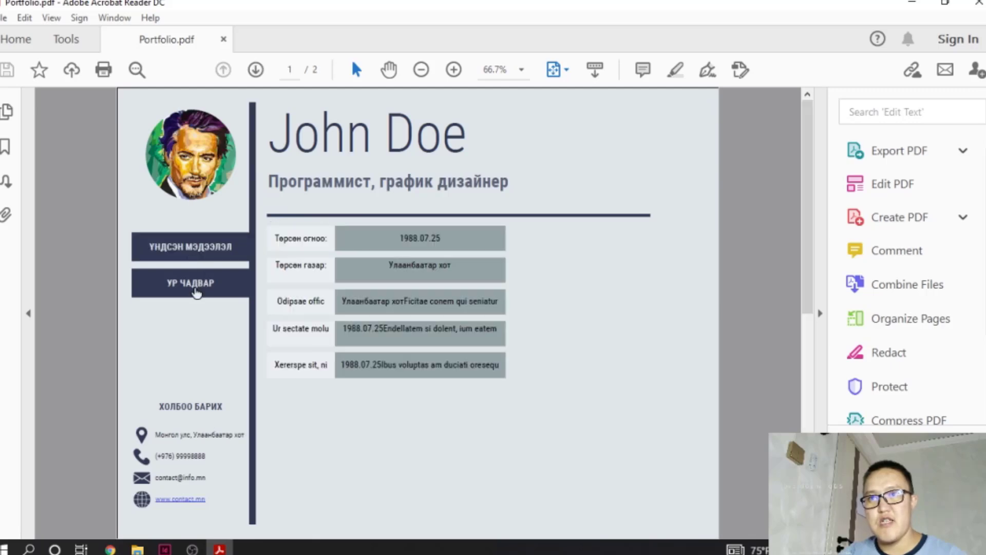
click(190, 501)
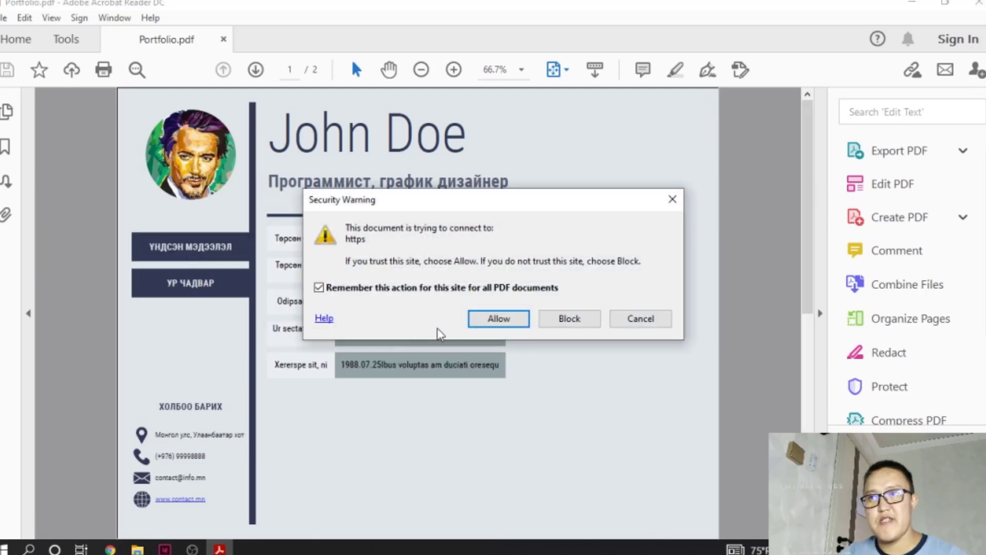
click(524, 324)
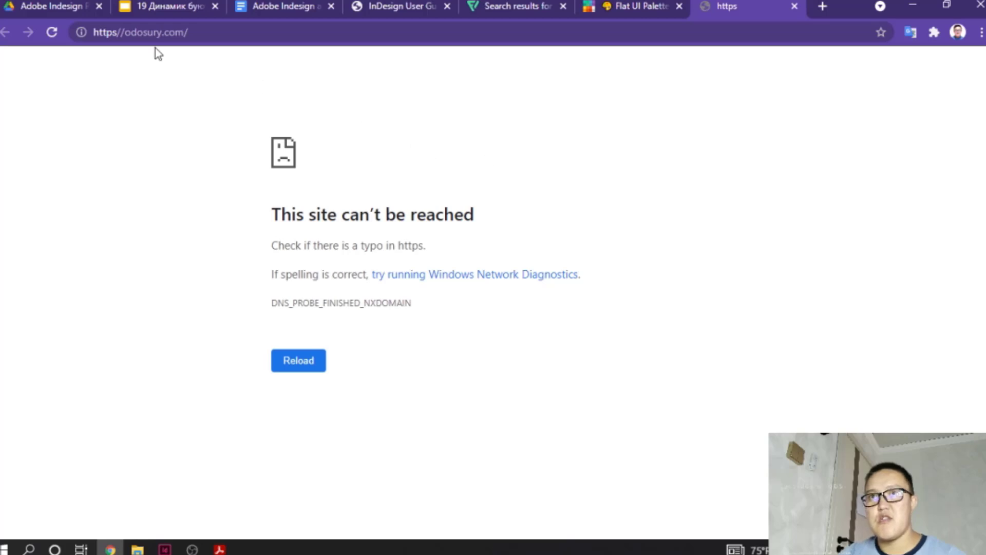
click(145, 34)
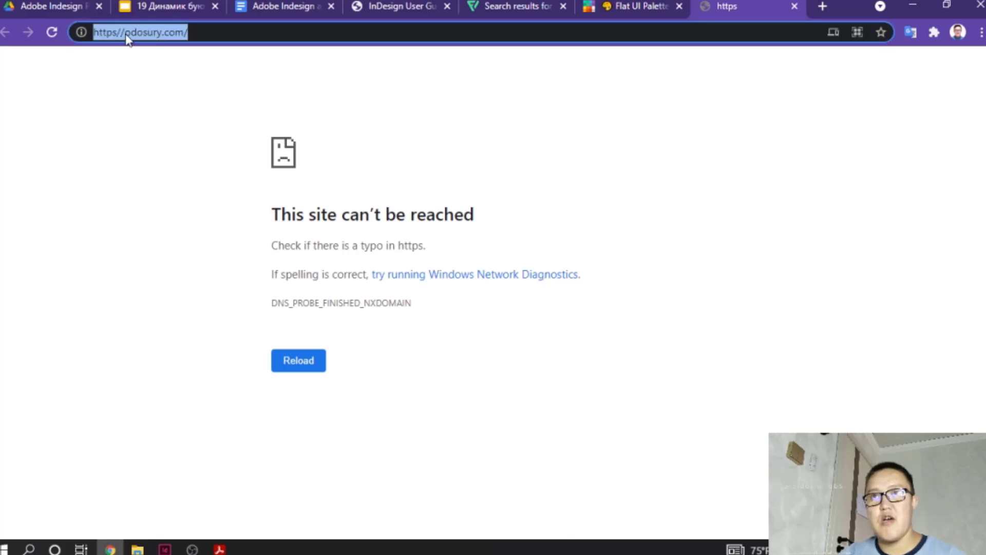
click(794, 6)
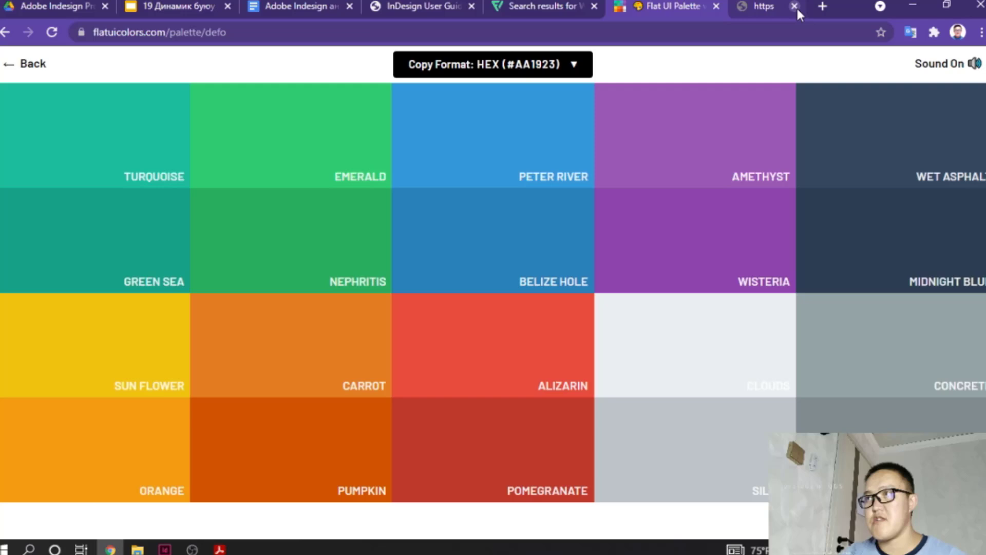
click(913, 4)
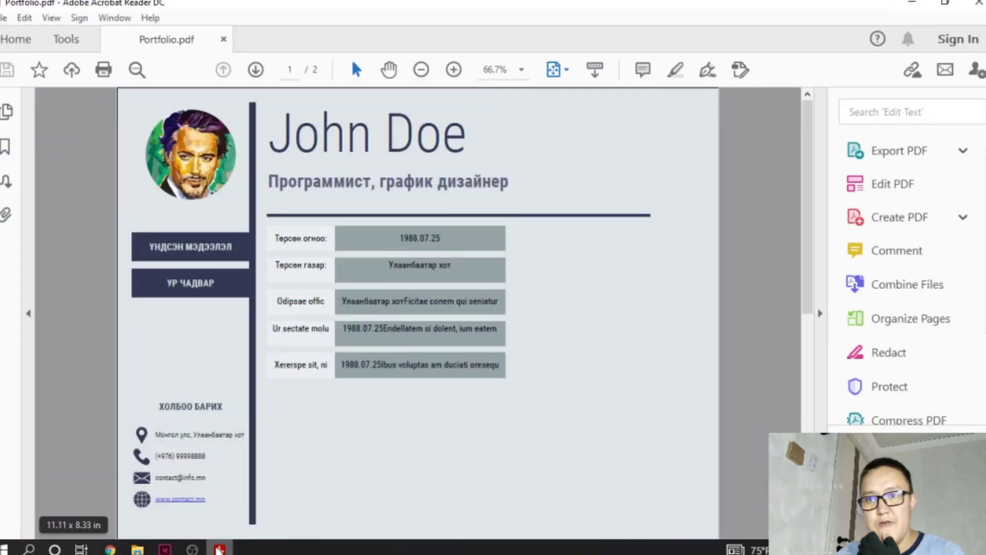
- Search for odosury in a new Chrome tab, open the OdoSury website, and copy its web address
click(110, 548)
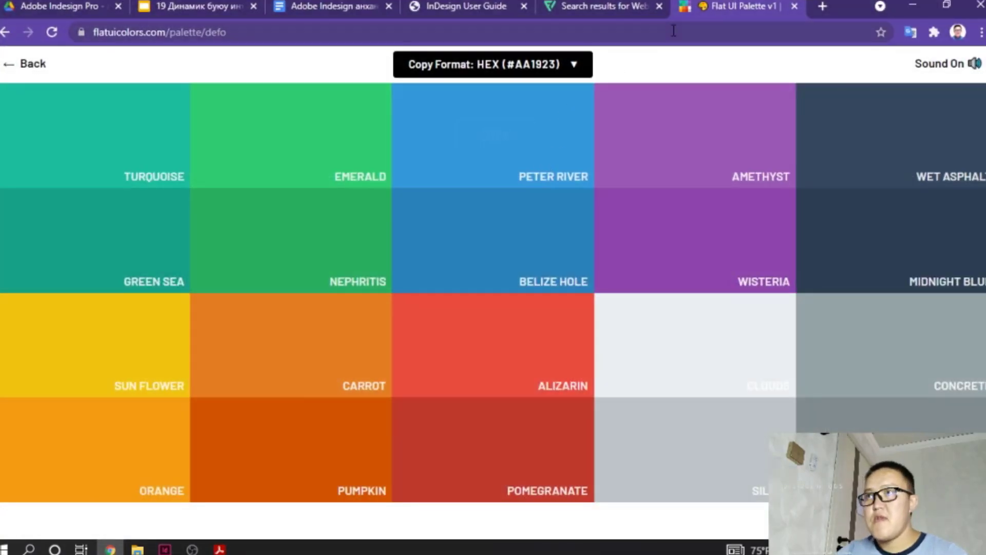
click(832, 6)
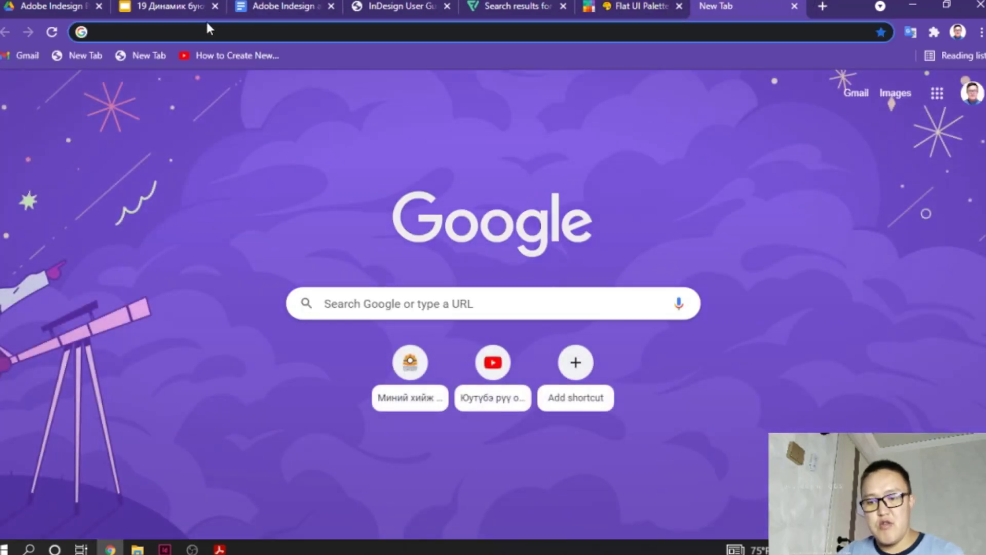
text(ү)
key(BackSpace)
text(o)
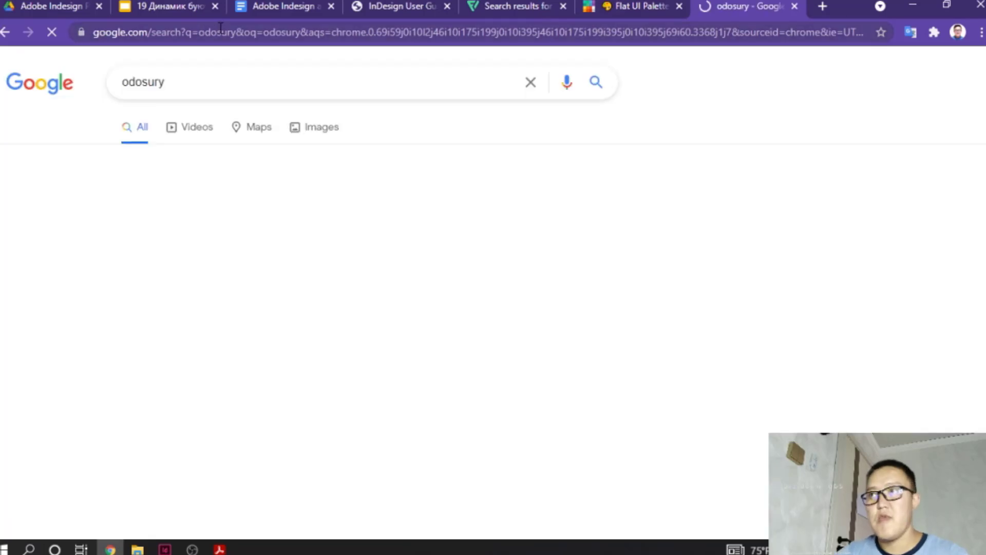
click(177, 210)
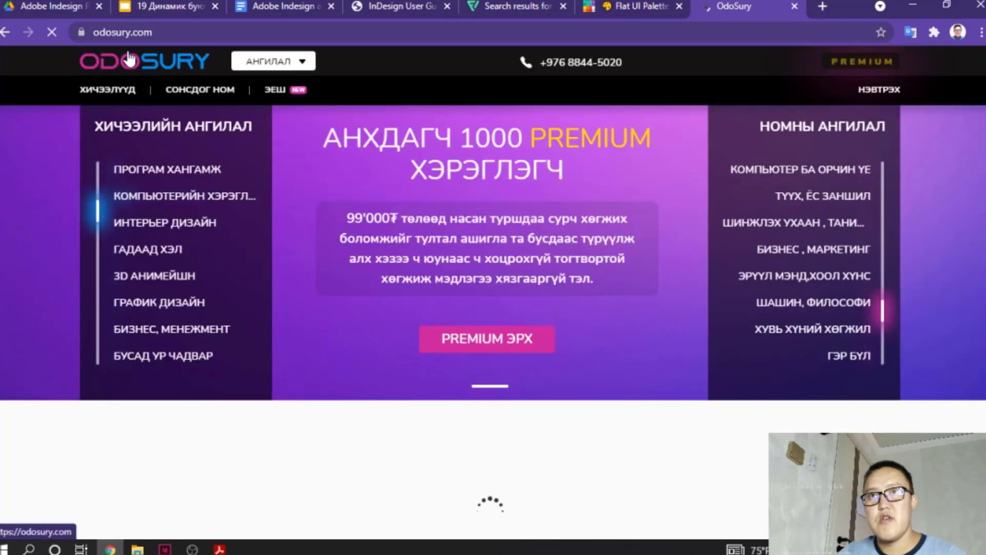
click(131, 33)
right_click(133, 34)
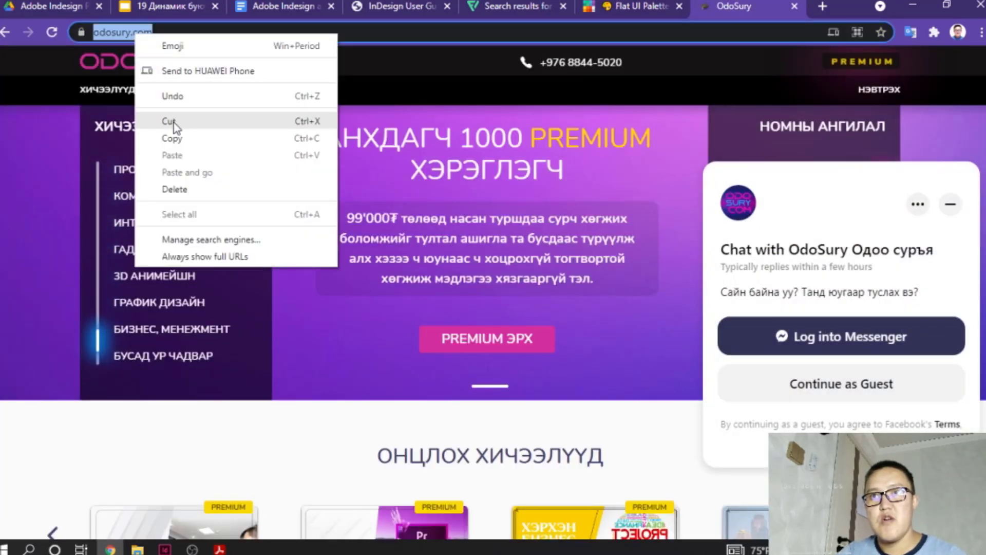
click(172, 138)
click(912, 5)
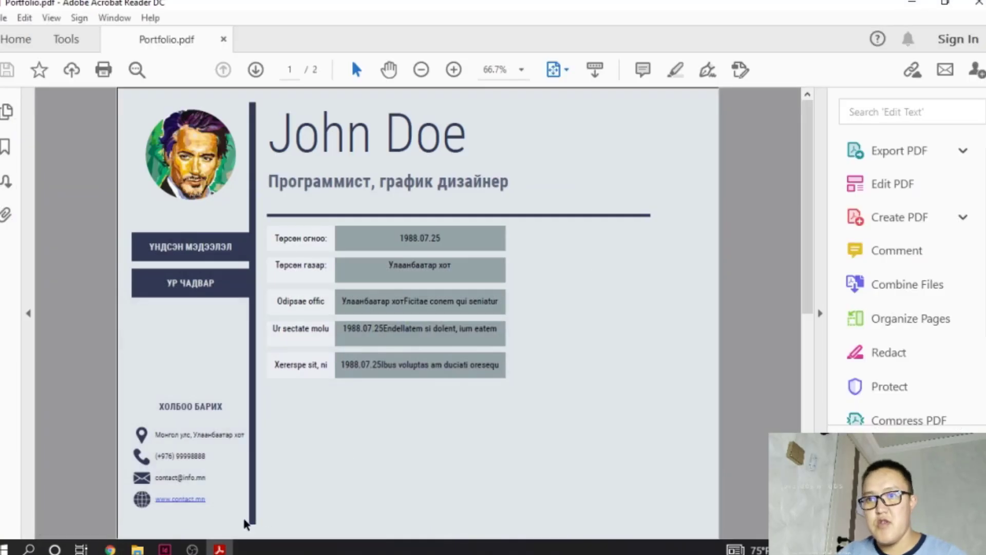
key(alt+Tab)
scroll(502, 377, down, 3)
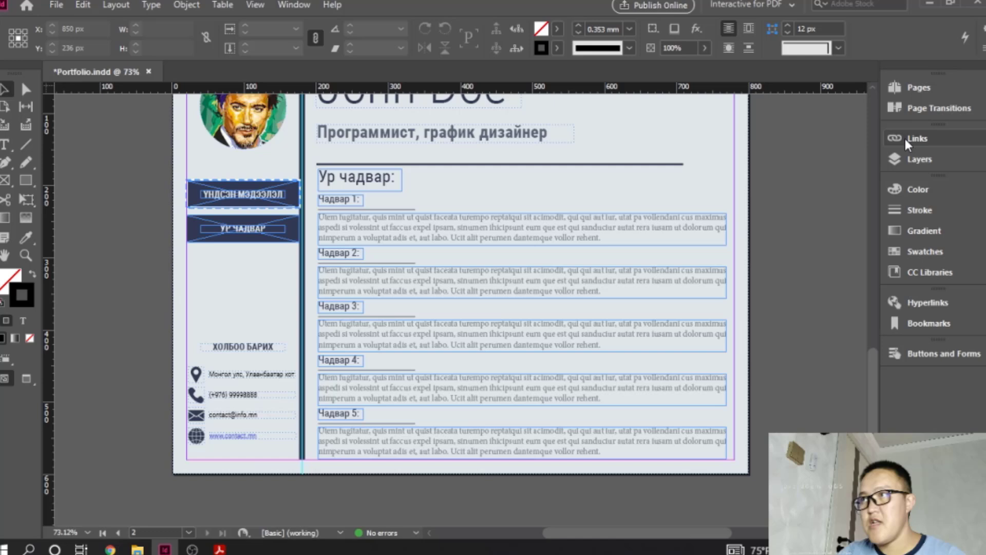
click(925, 89)
double_click(852, 126)
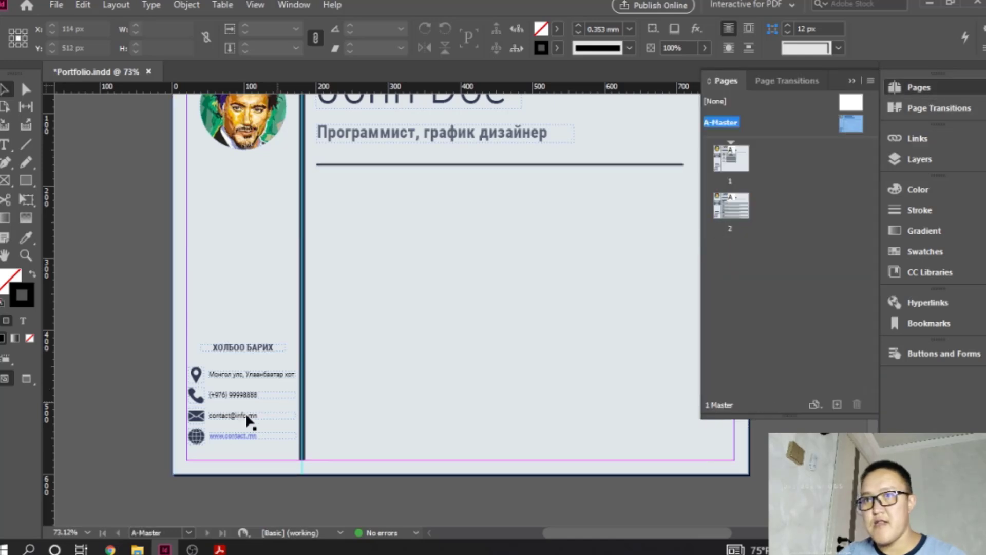
click(238, 436)
double_click(246, 430)
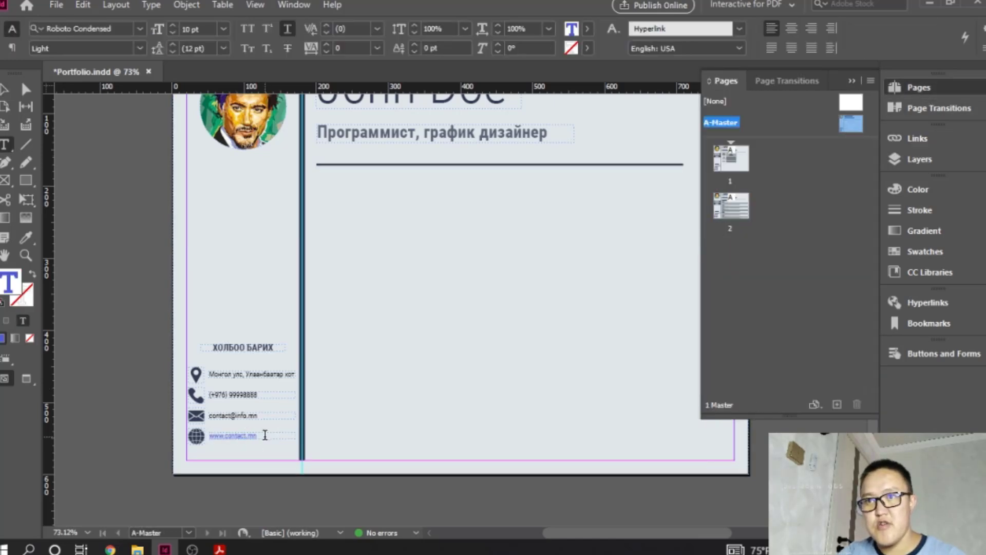
triple_click(247, 431)
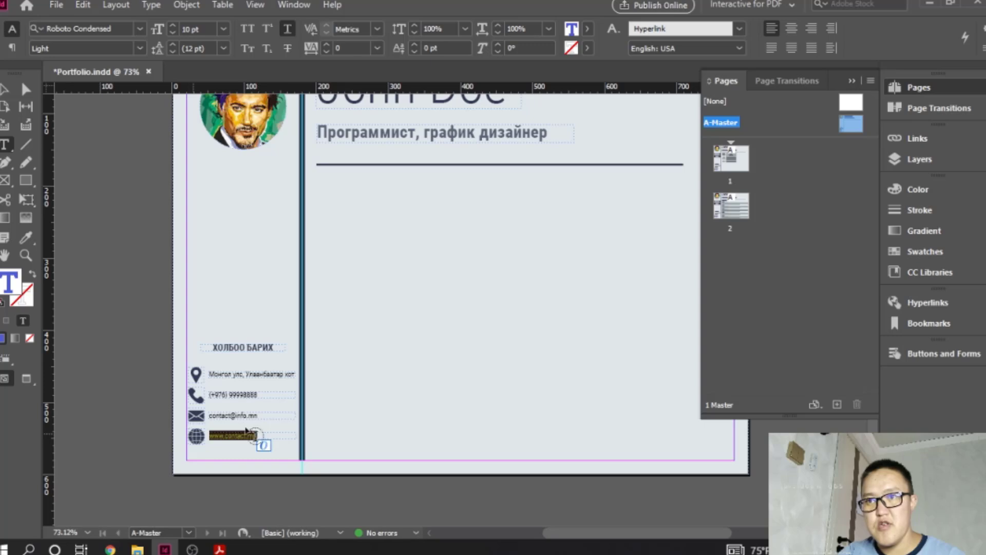
click(924, 303)
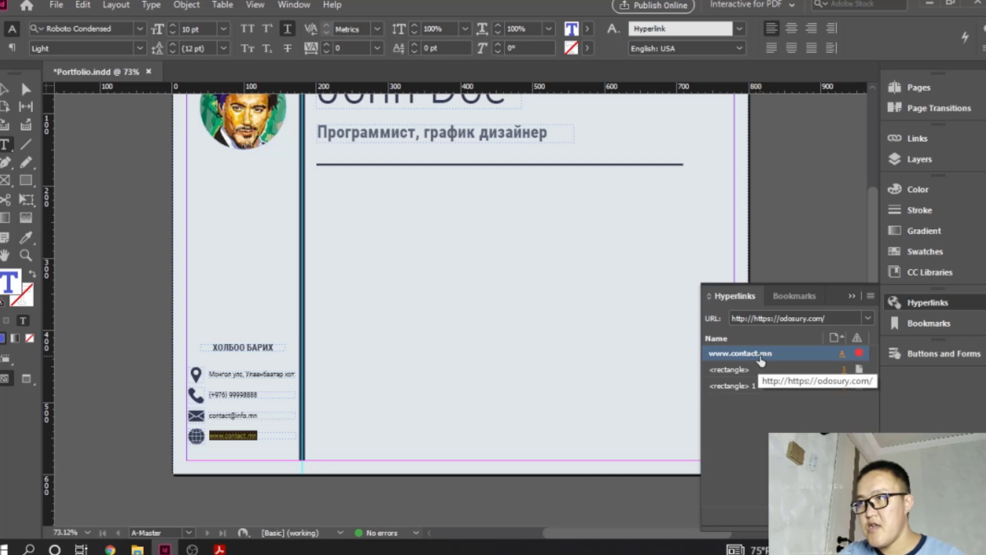
double_click(719, 353)
drag(478, 146, 357, 141)
key(ctrl+v)
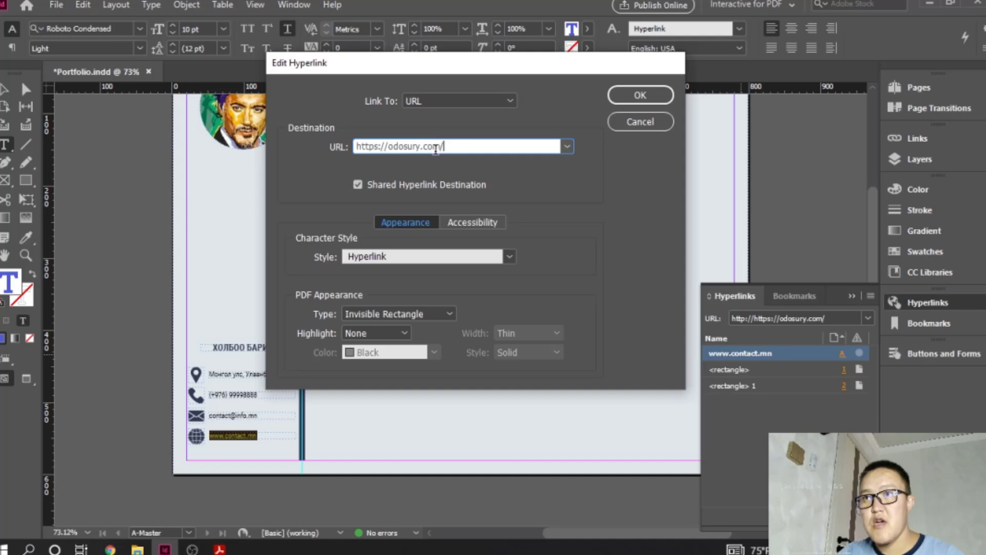
click(640, 96)
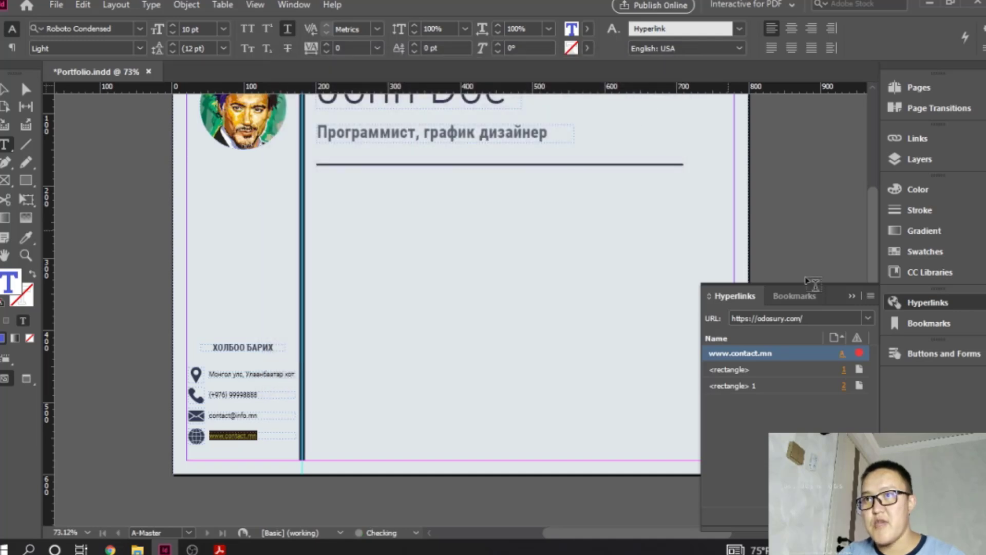
click(851, 296)
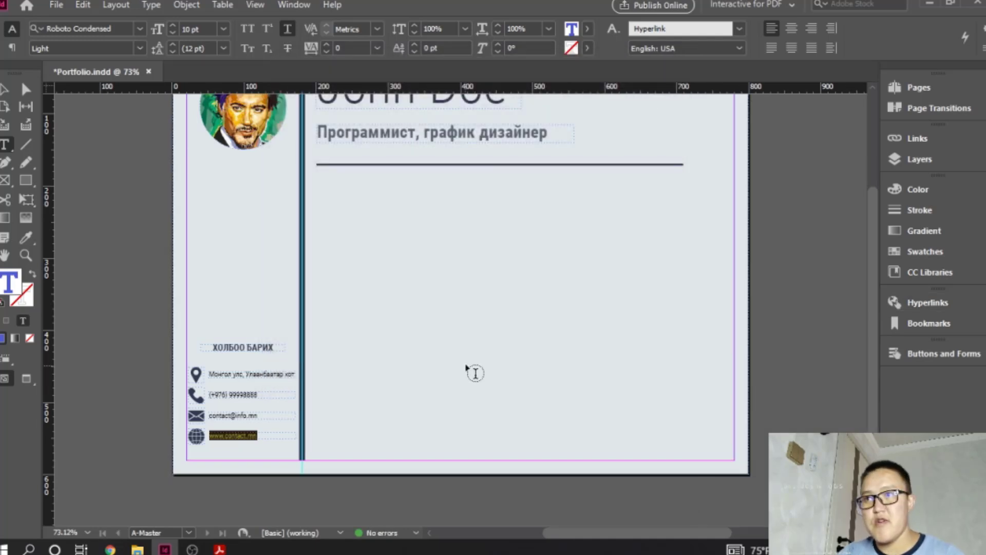
- Return to page 1 of the document and close the previously exported PDF in Acrobat Reader
click(917, 89)
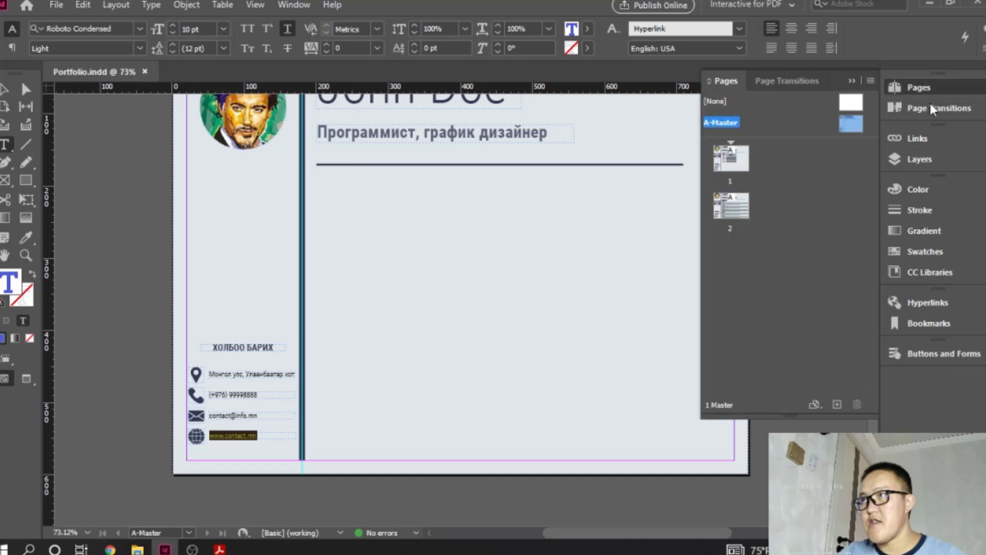
double_click(740, 171)
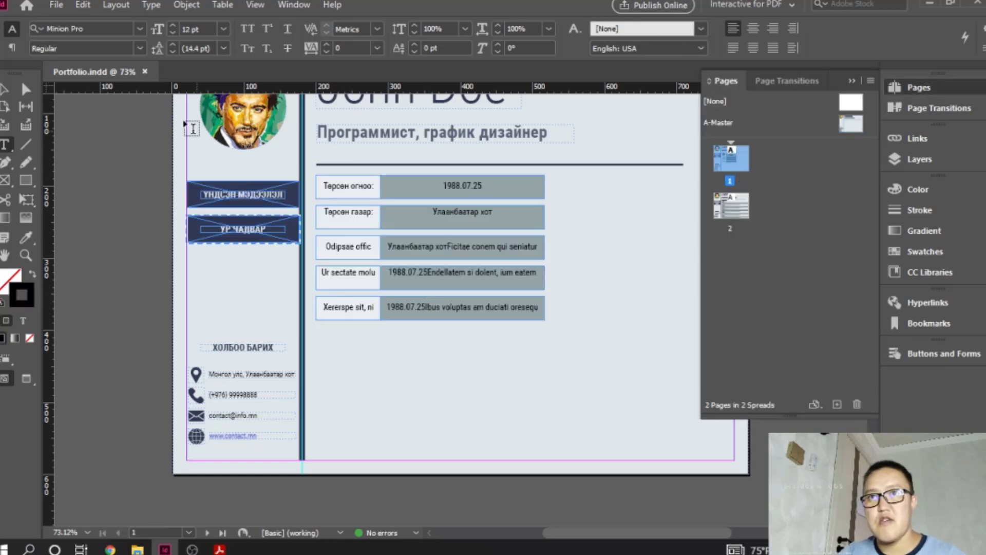
click(219, 549)
click(977, 3)
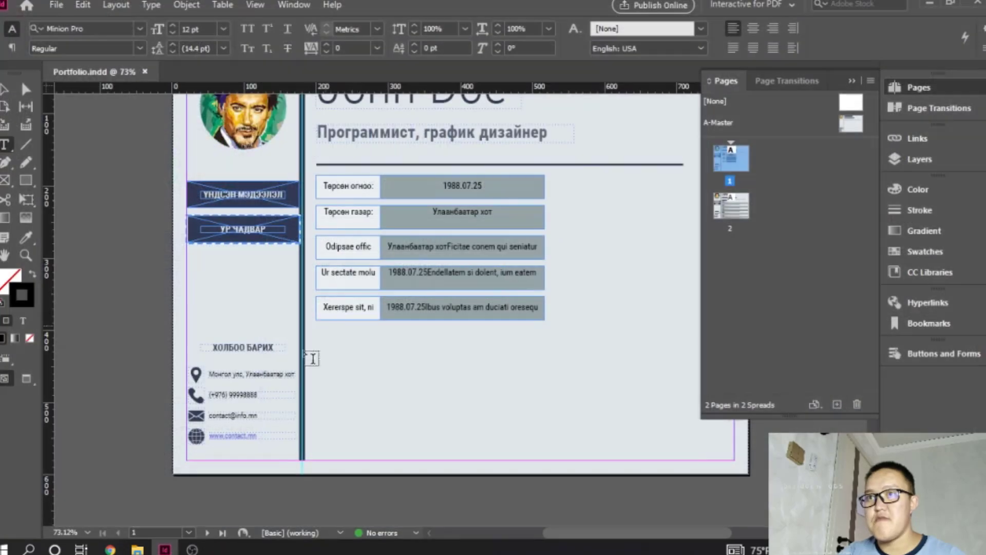
- Export all pages as Adobe PDF (Print), replacing the existing Portfolio file and including bookmarks and hyperlinks
click(57, 4)
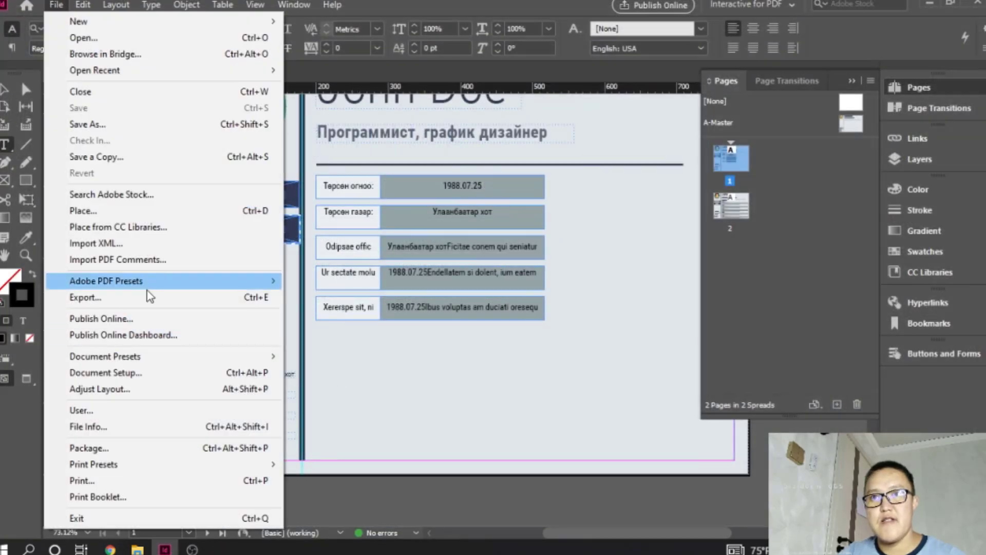
click(149, 296)
double_click(489, 130)
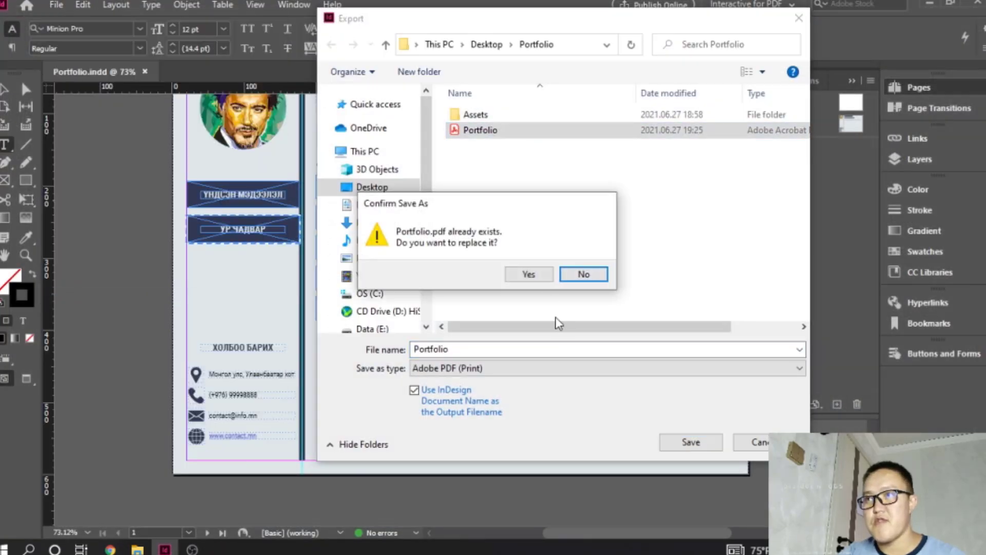
click(546, 278)
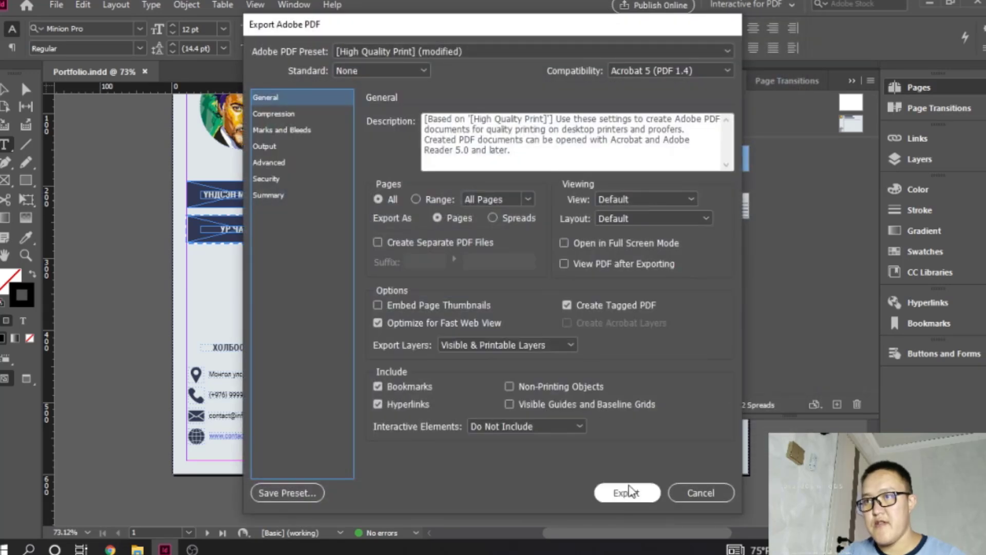
click(627, 493)
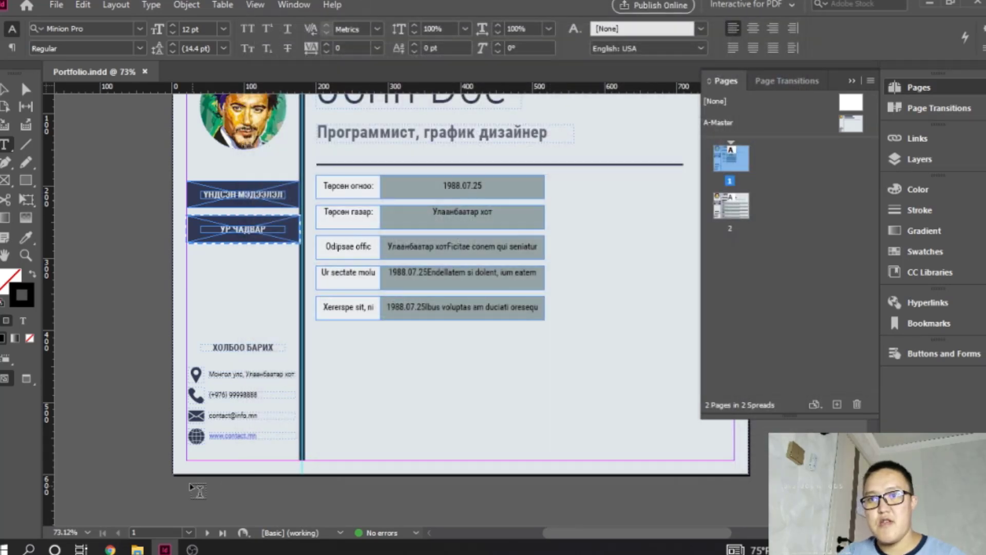
- Refresh the Portfolio folder on the Desktop and open the newly exported Portfolio PDF in Acrobat Reader
mouse_move(137, 549)
click(221, 496)
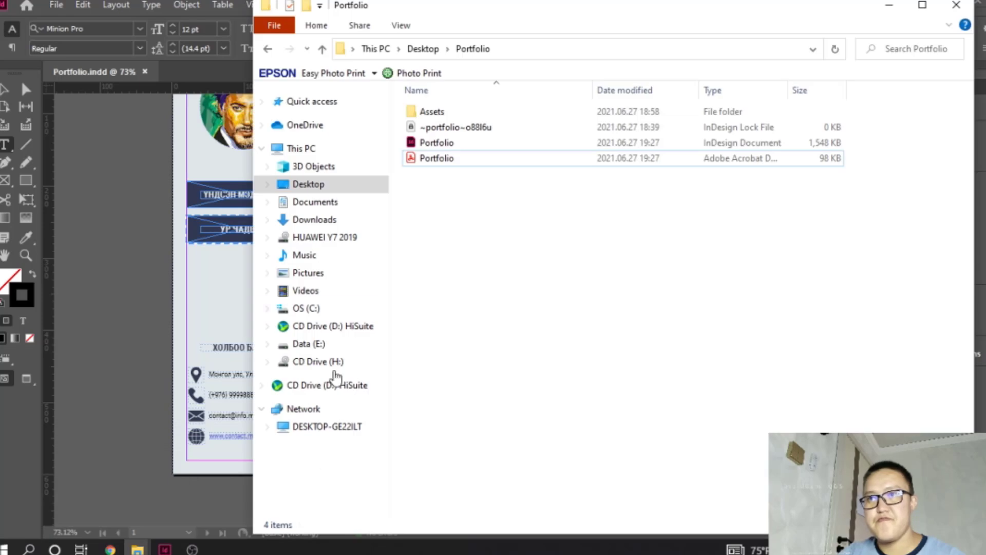
right_click(545, 259)
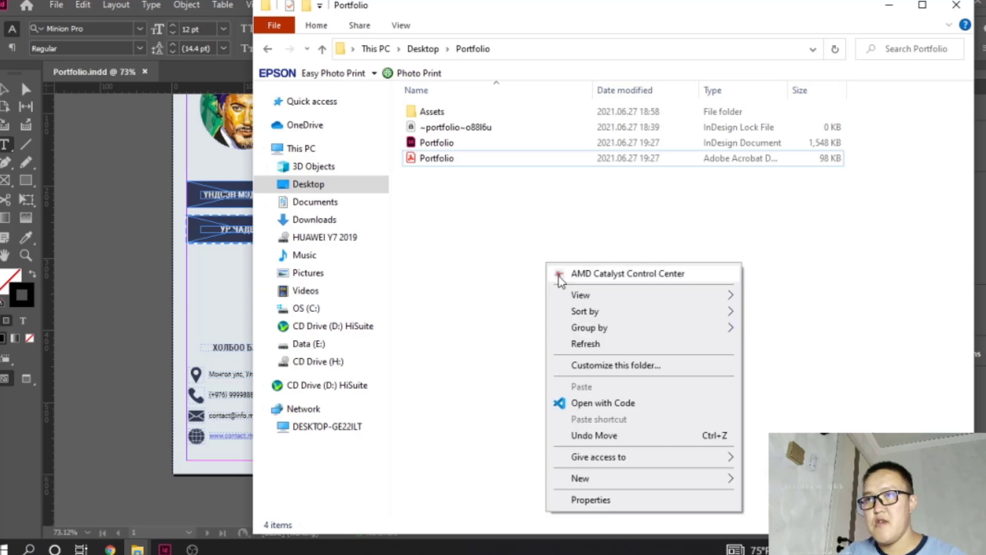
click(580, 341)
double_click(445, 159)
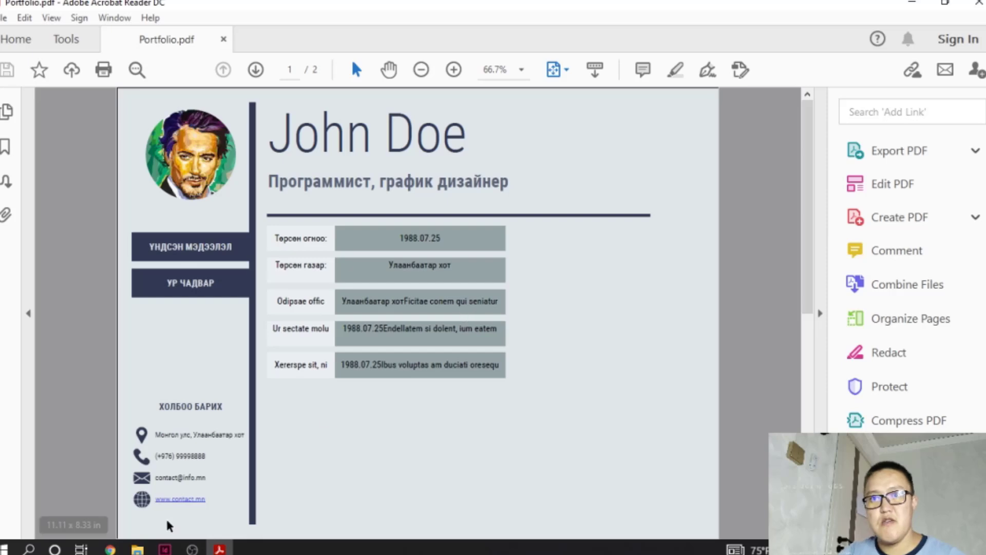
click(180, 499)
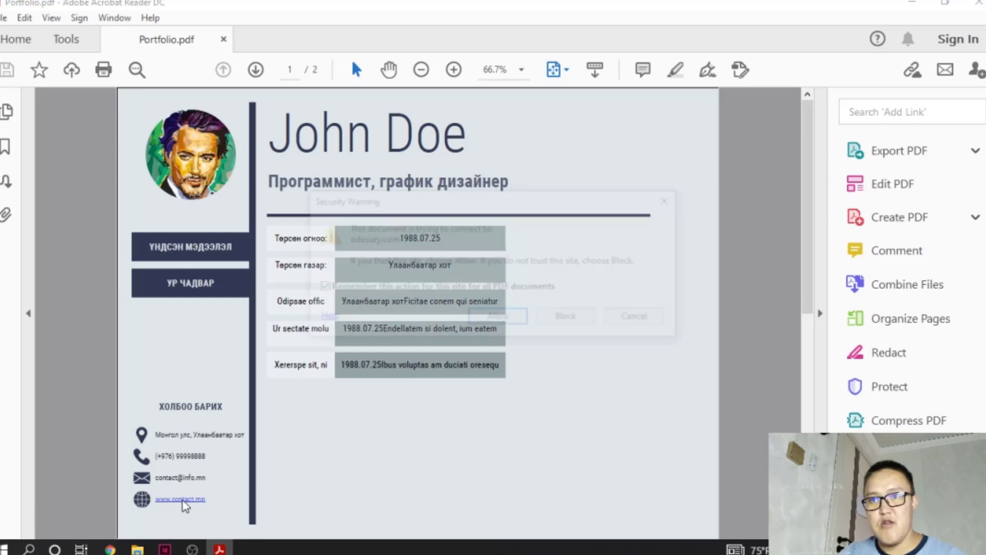
click(498, 319)
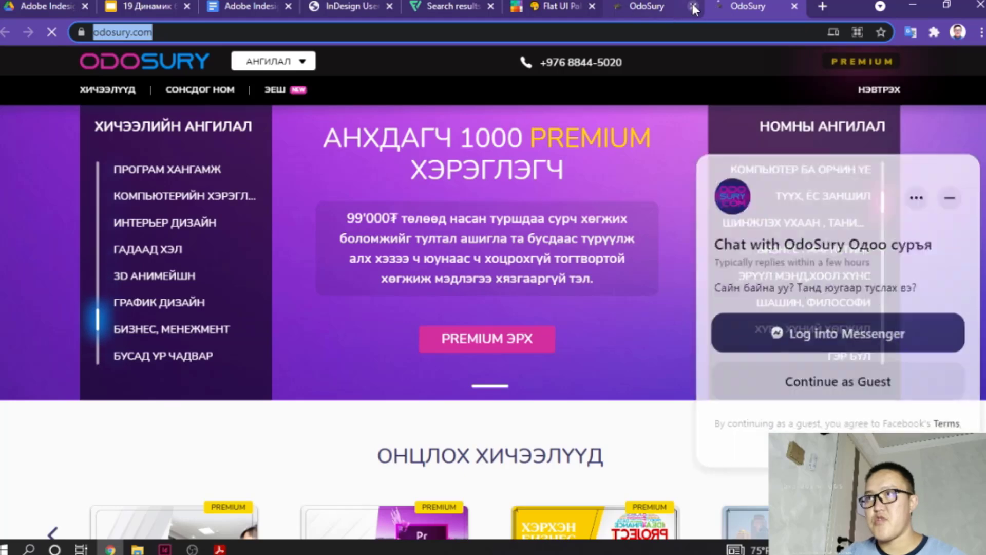
click(693, 7)
click(693, 7)
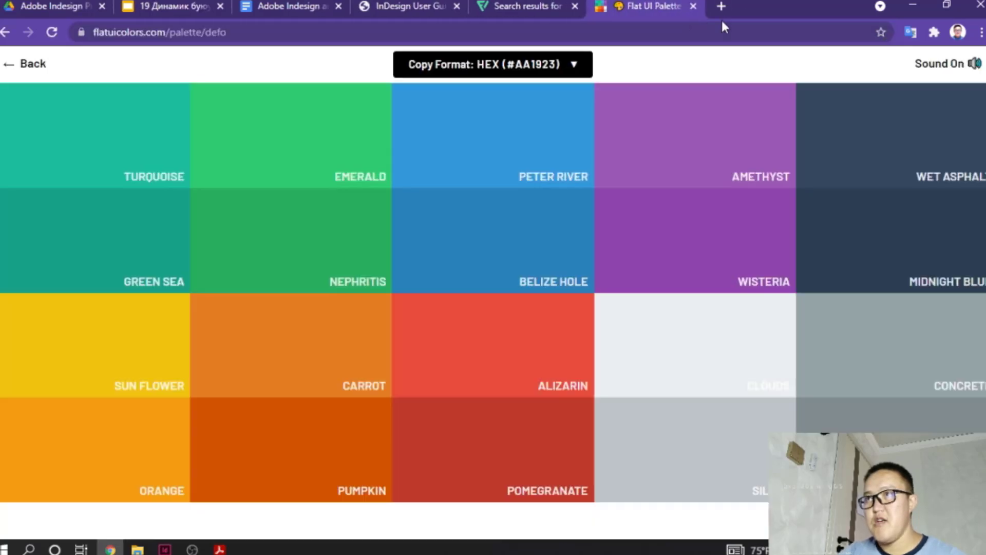
click(914, 4)
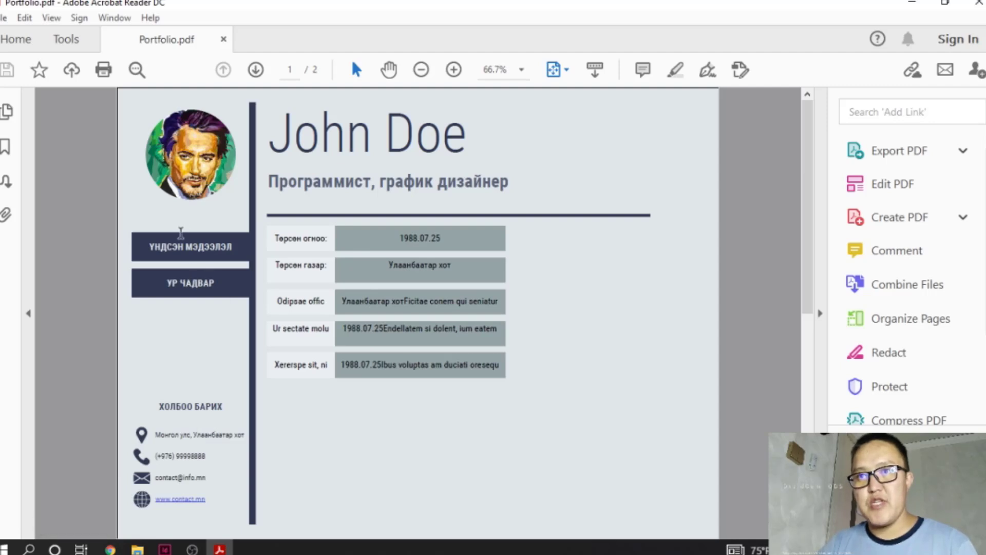
click(194, 285)
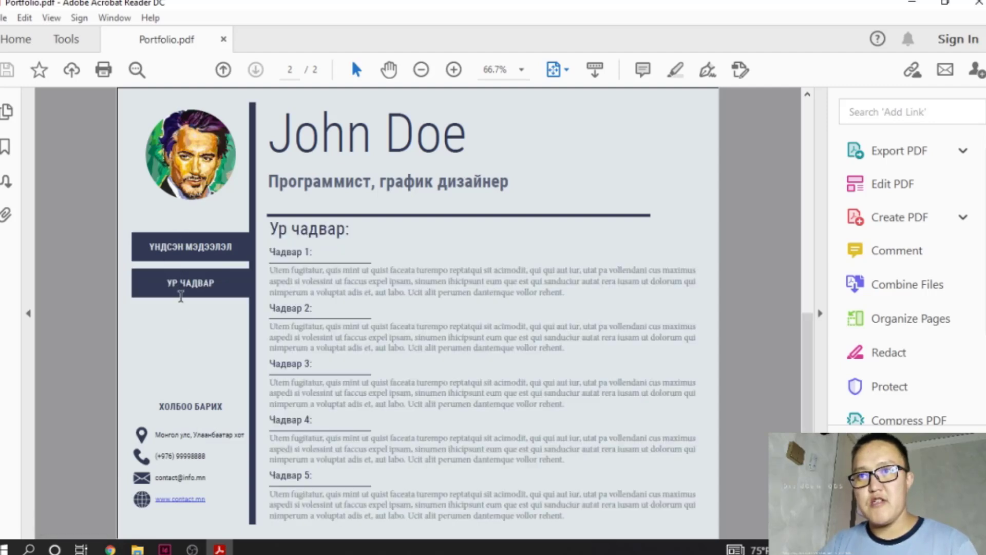
- Test the PDF's "ҮНДСЭН МЭДЭЭЛЭЛ" and "УР ЧАДВАР" sidebar links by jumping repeatedly between pages 1 and 2
click(217, 250)
click(205, 287)
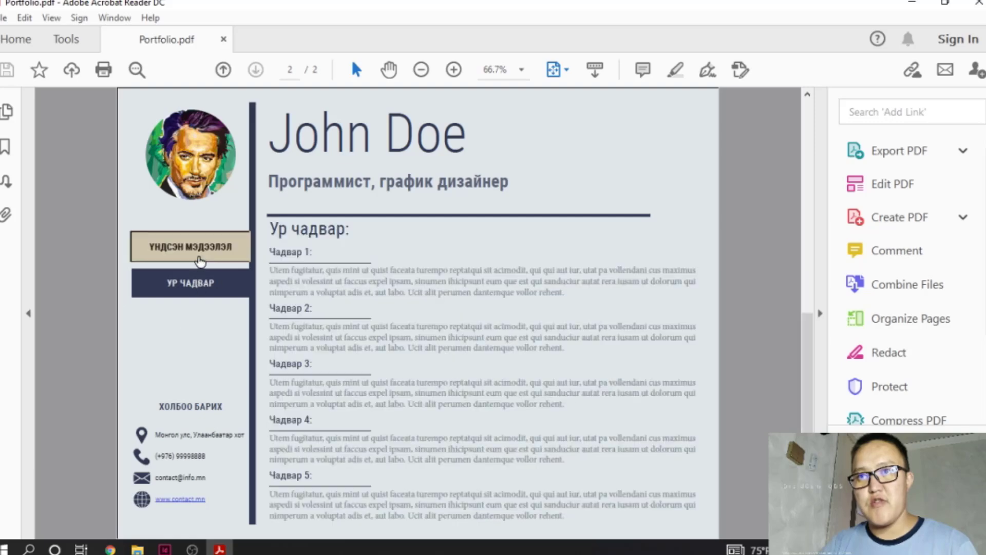
click(204, 256)
click(200, 295)
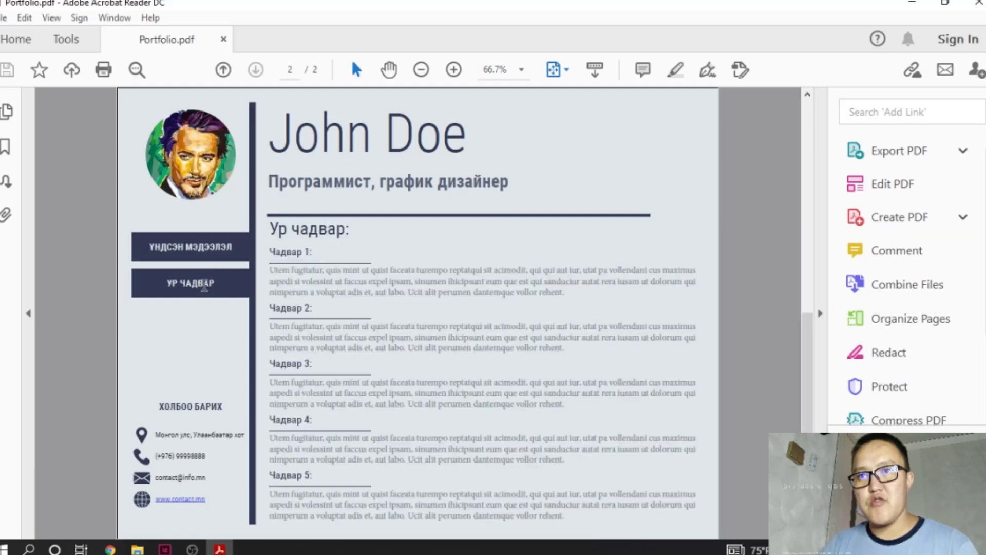
click(211, 251)
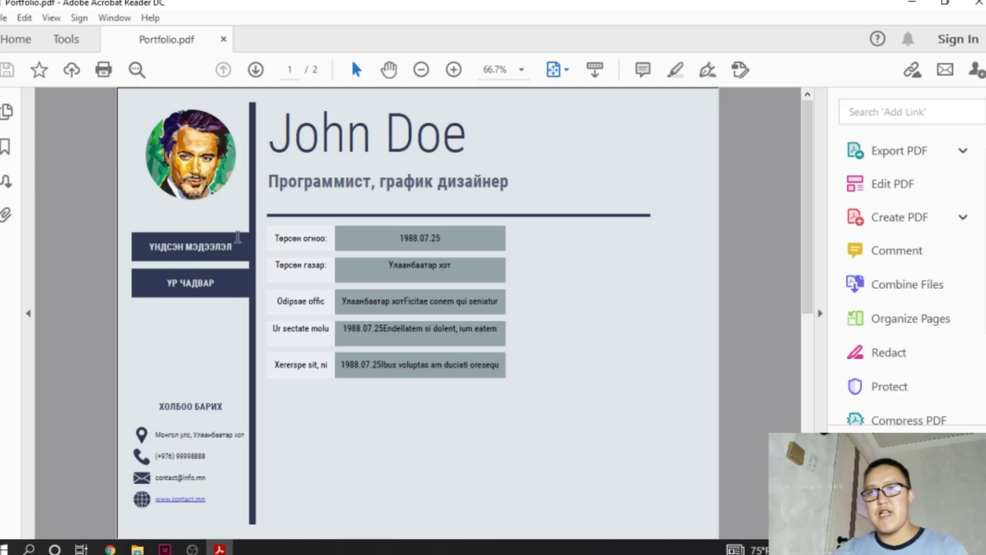
click(208, 289)
click(219, 248)
click(208, 282)
click(221, 251)
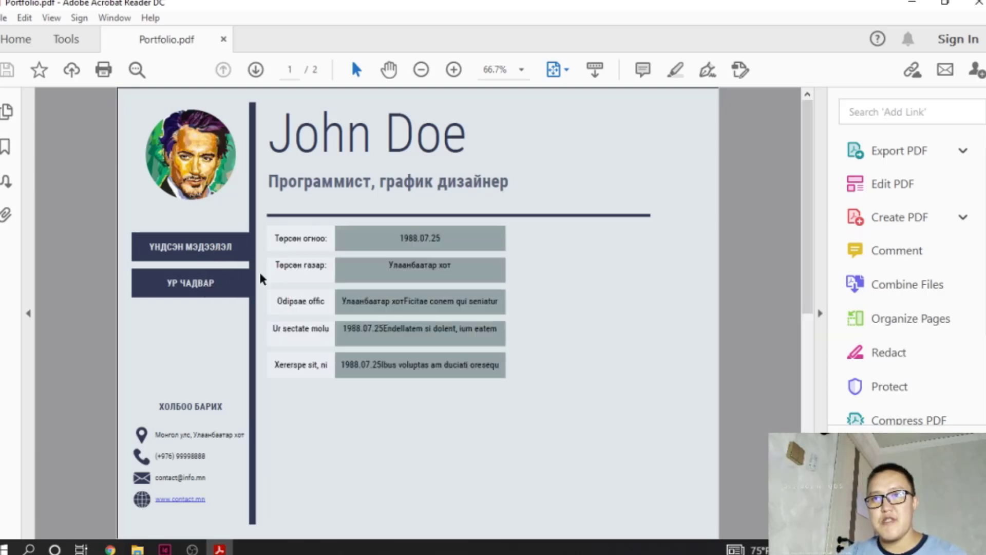
click(242, 287)
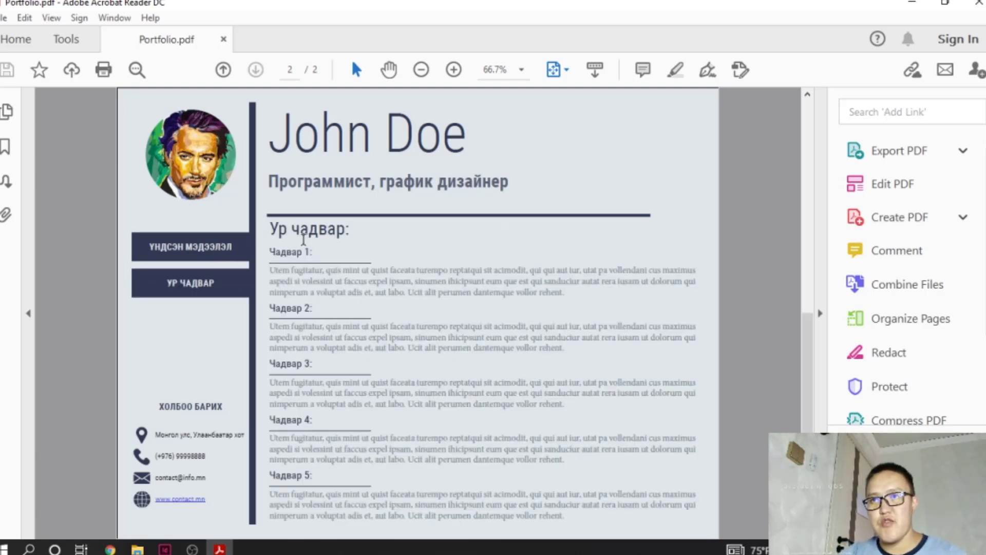
click(205, 252)
click(208, 285)
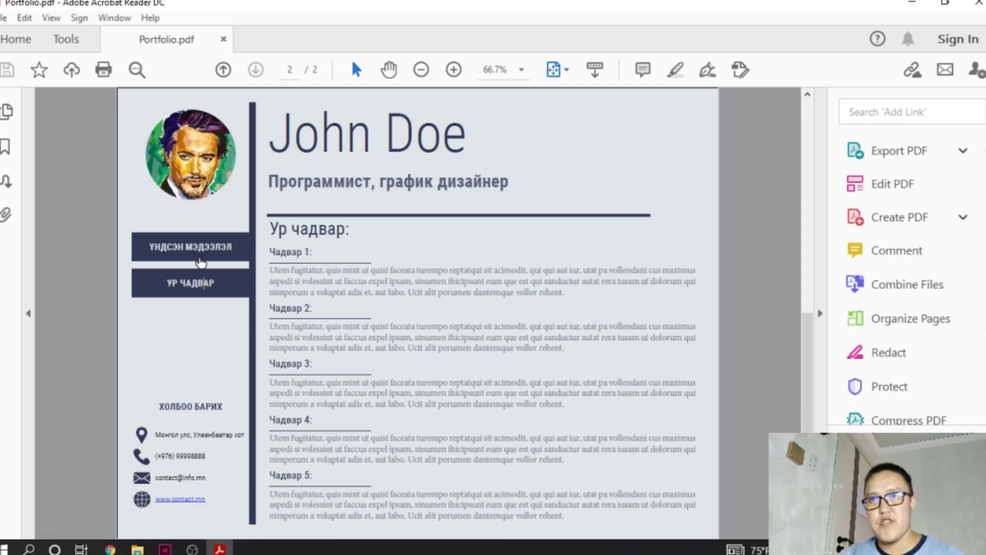
click(199, 257)
click(196, 282)
click(208, 255)
click(204, 284)
click(226, 257)
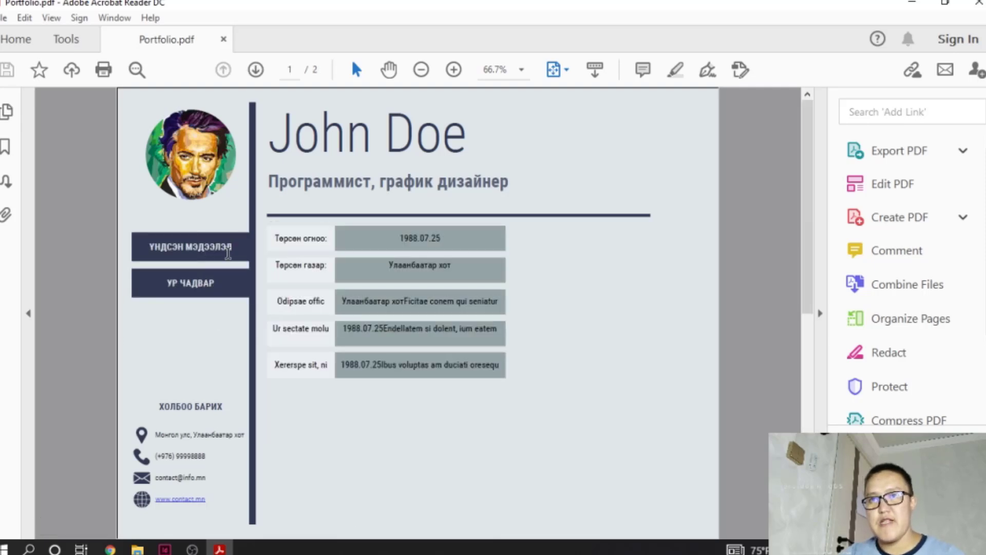
click(213, 285)
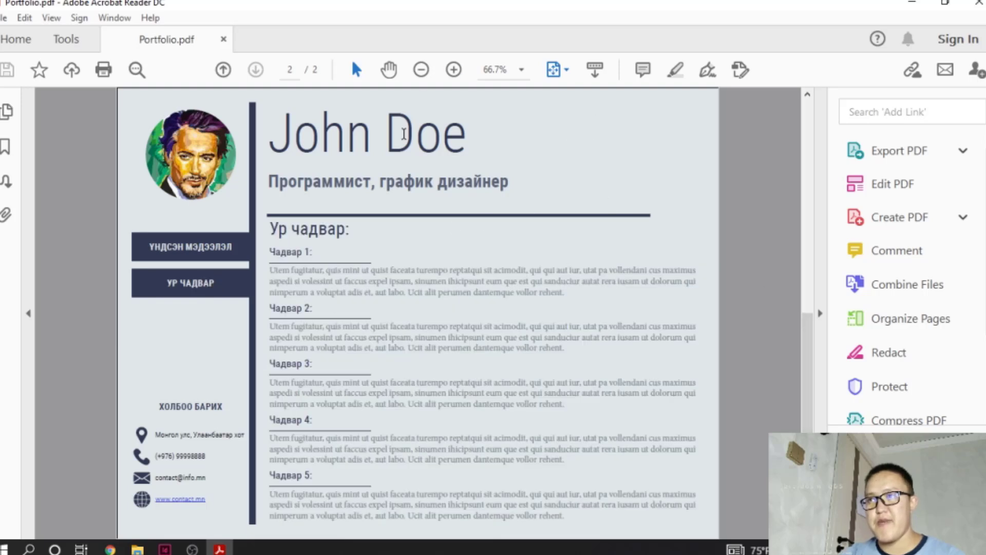
click(206, 251)
click(182, 291)
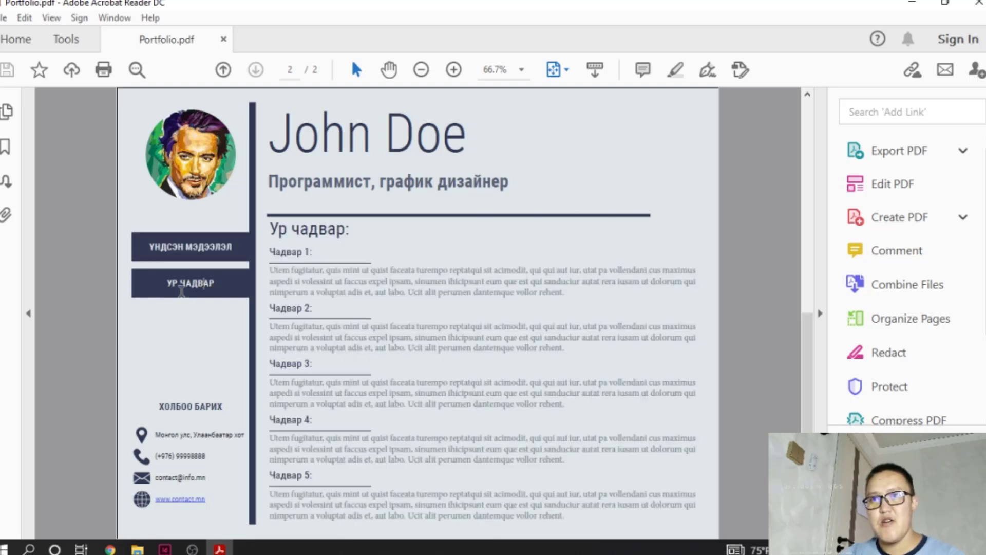
click(210, 258)
click(209, 278)
scroll(654, 349, up, 1)
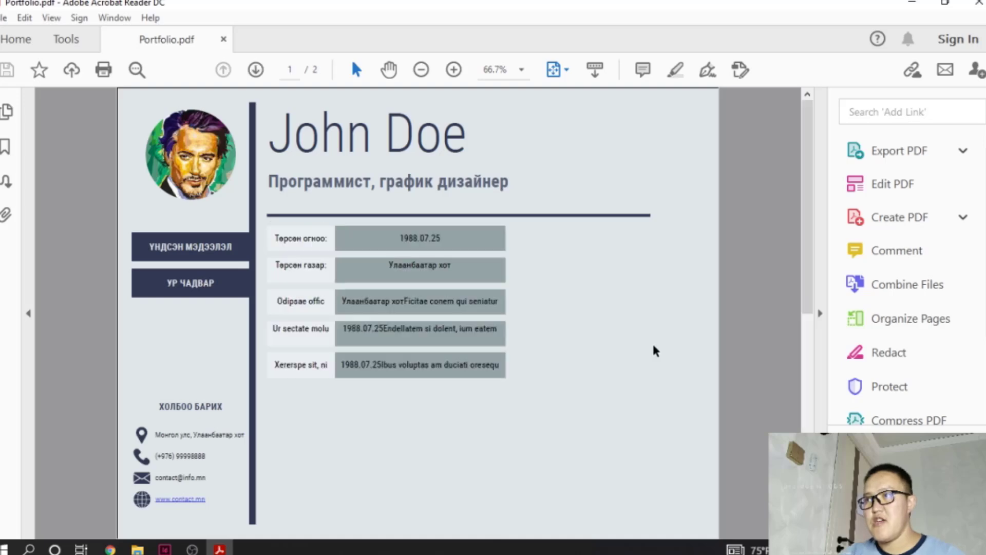
scroll(653, 345, down, 1)
scroll(506, 307, up, 1)
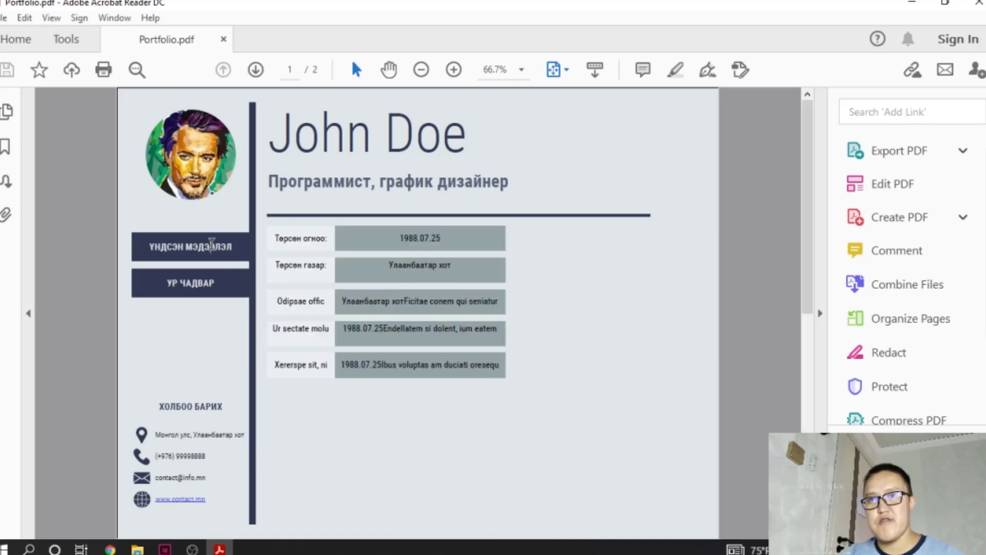
click(186, 278)
click(231, 254)
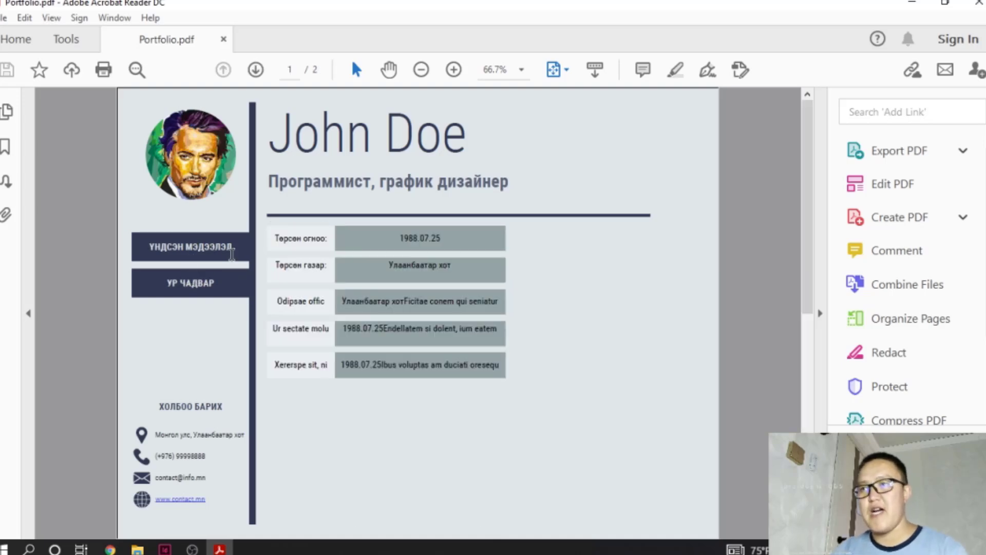
- Switch back to the Portfolio document in InDesign and collapse the list of pages
click(171, 549)
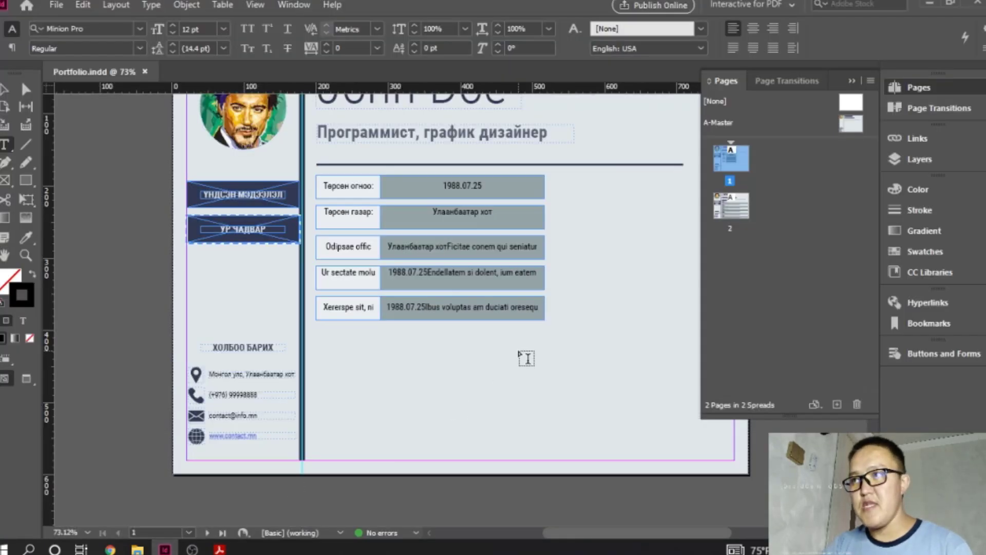
scroll(528, 353, up, 3)
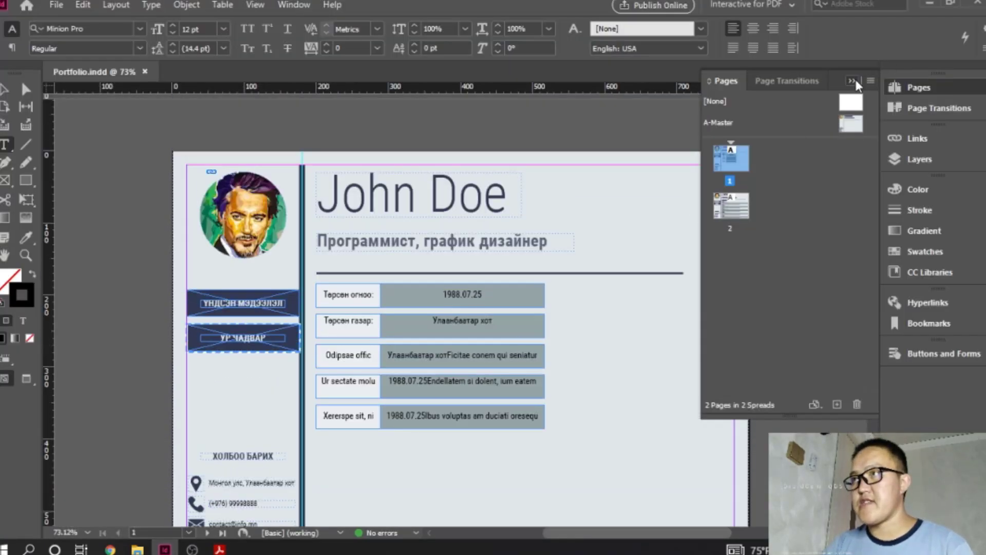
click(852, 82)
scroll(670, 309, down, 2)
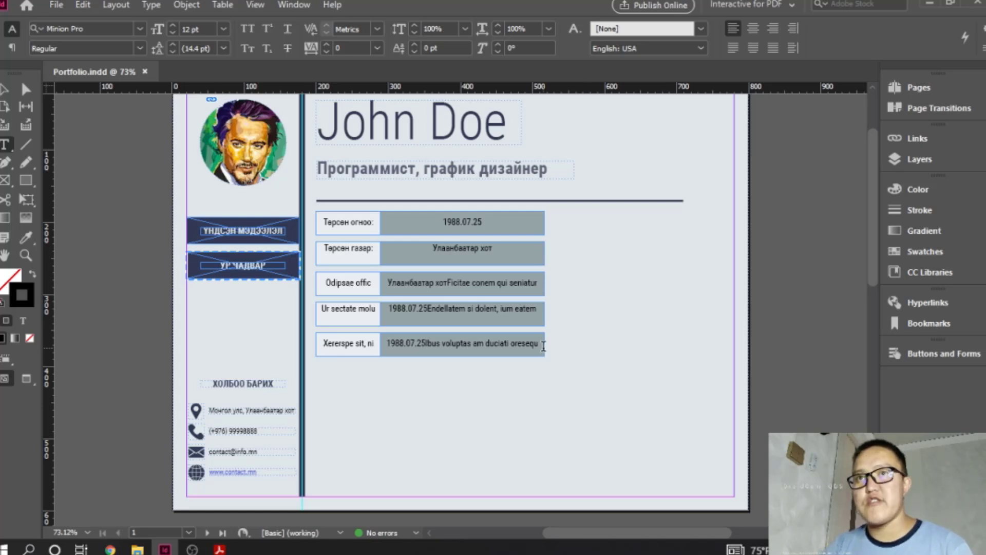
scroll(543, 346, up, 1)
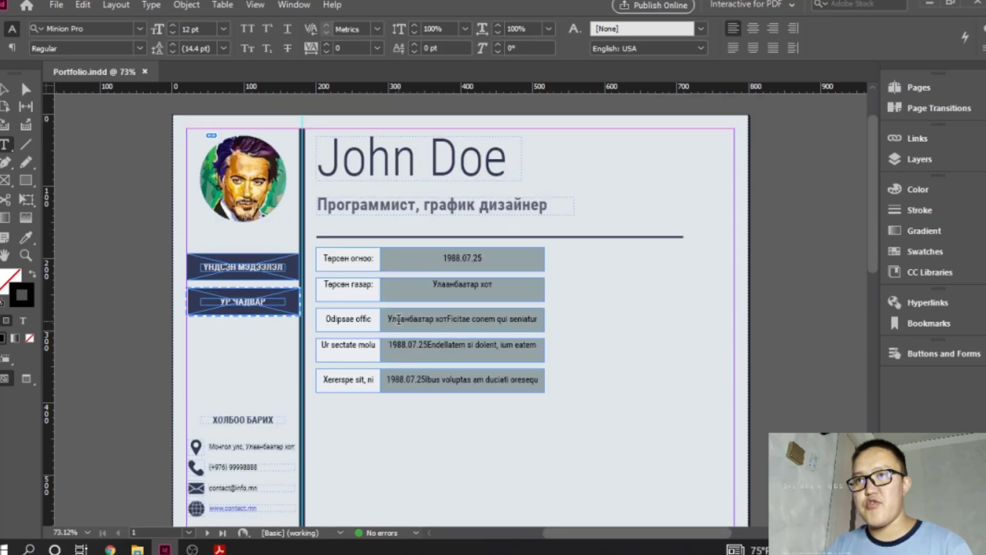
scroll(399, 320, down, 2)
scroll(399, 318, up, 2)
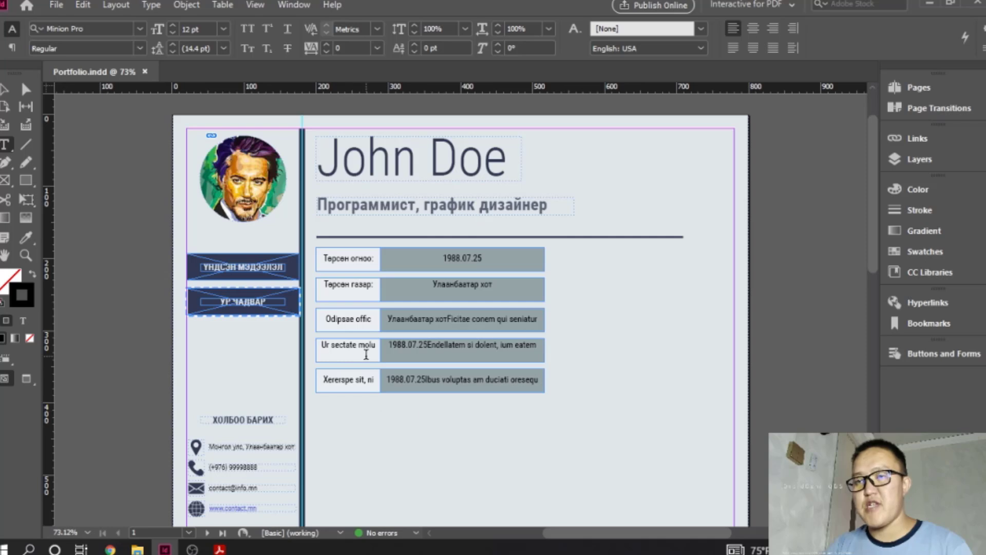
scroll(366, 354, down, 1)
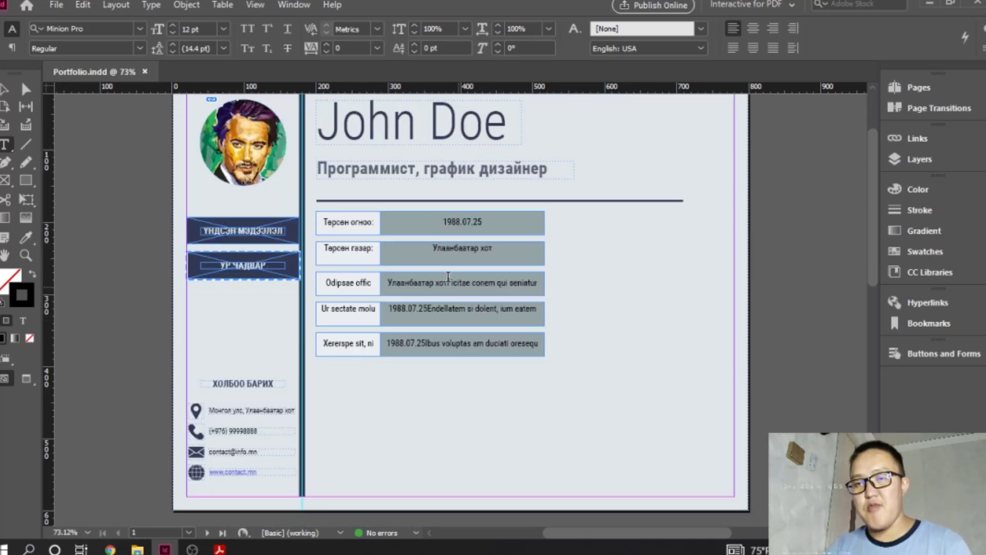
- Examine the Mobile blank document presets for a new document and close the dialog without creating one
click(59, 5)
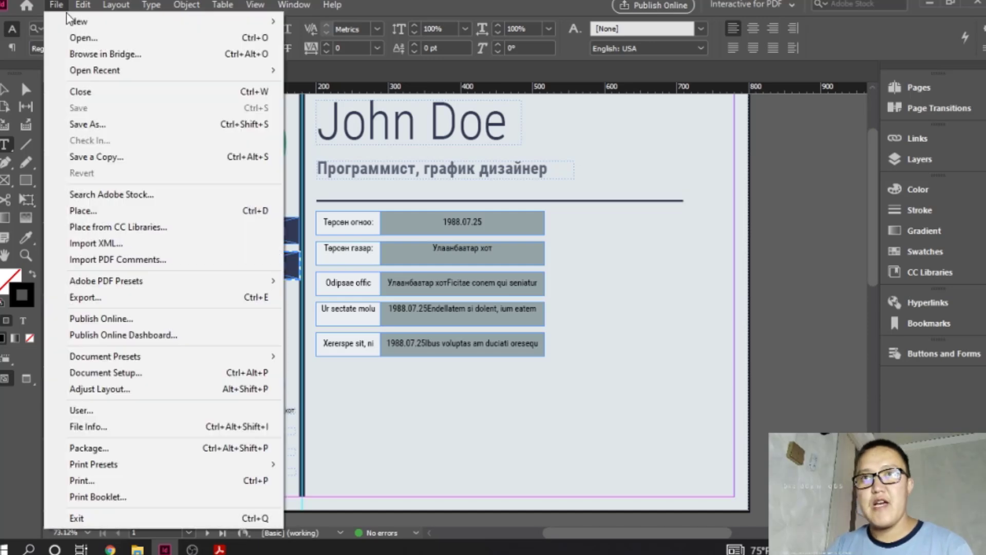
mouse_move(82, 17)
click(333, 20)
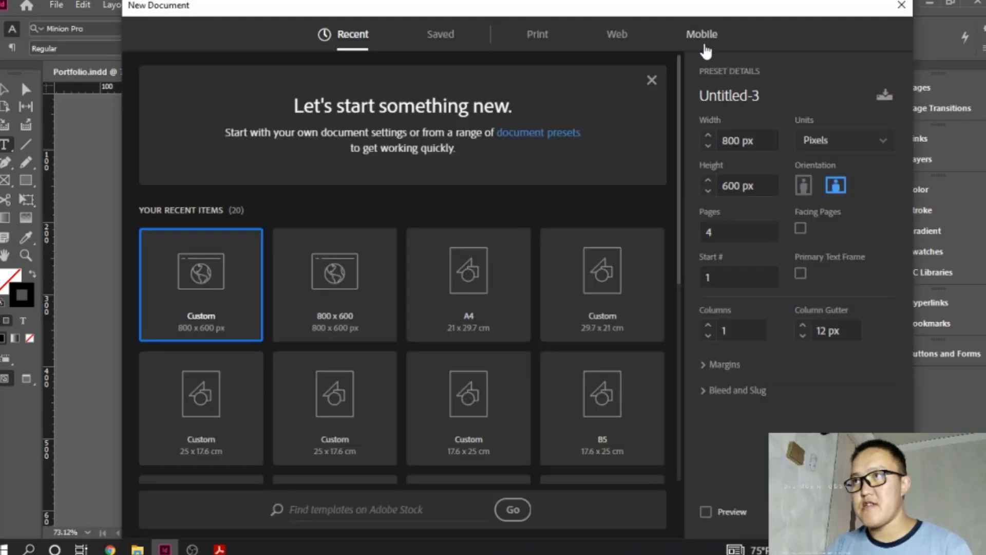
click(702, 37)
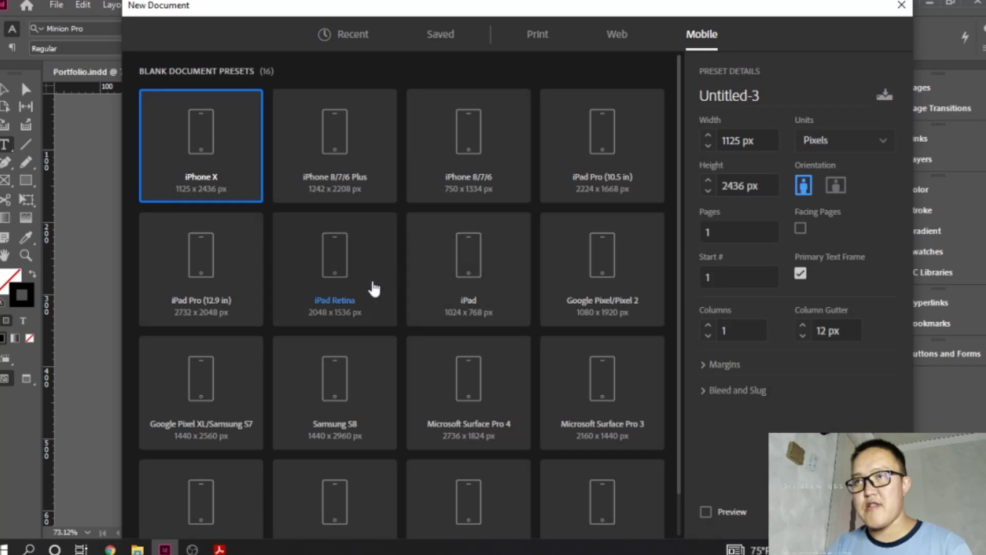
scroll(479, 406, down, 2)
scroll(479, 408, up, 2)
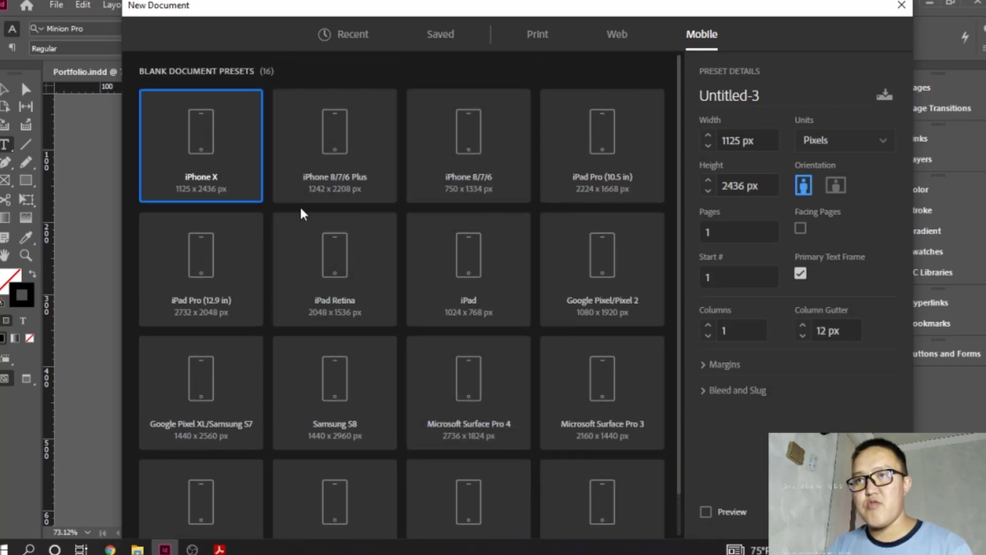
key(Escape)
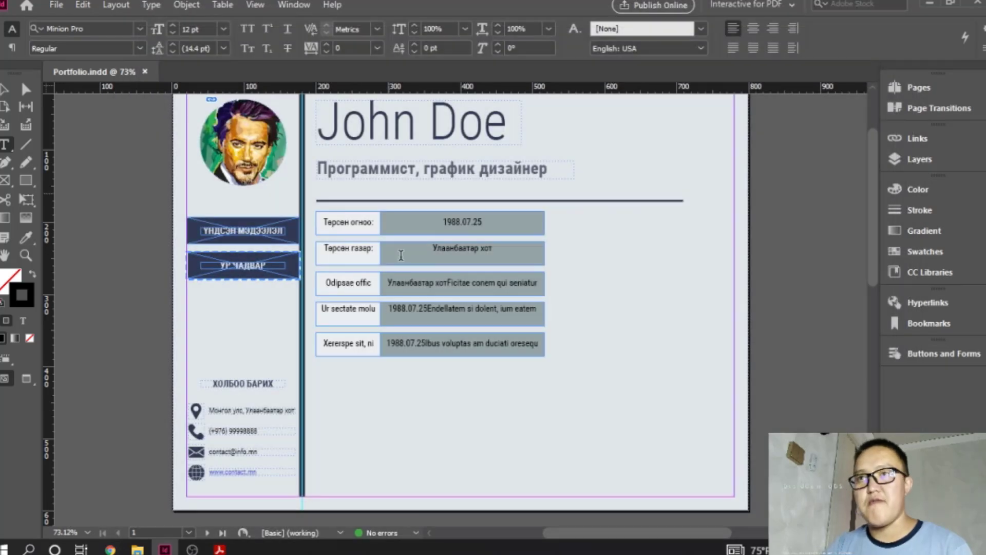
scroll(401, 255, up, 3)
scroll(377, 233, down, 3)
scroll(354, 212, up, 3)
scroll(331, 190, down, 3)
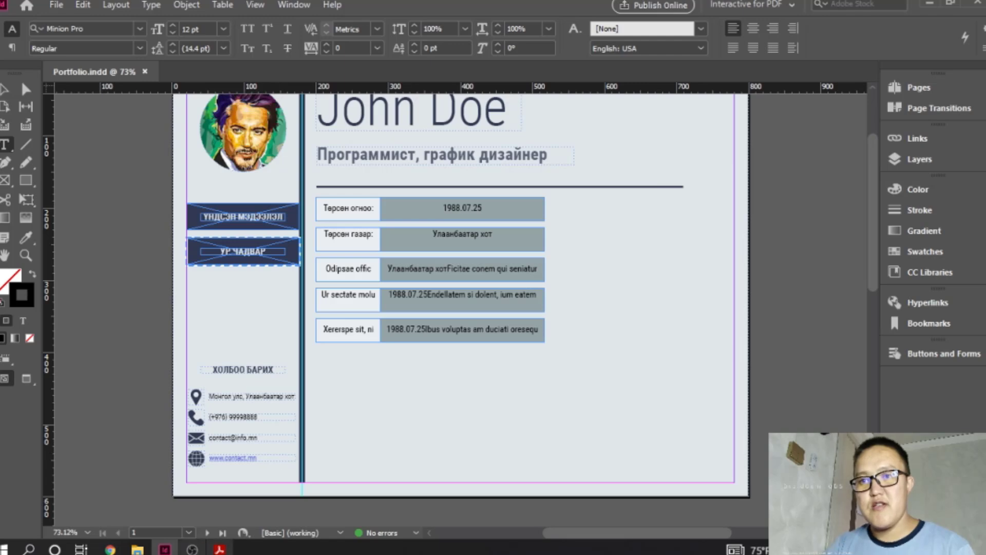
click(192, 549)
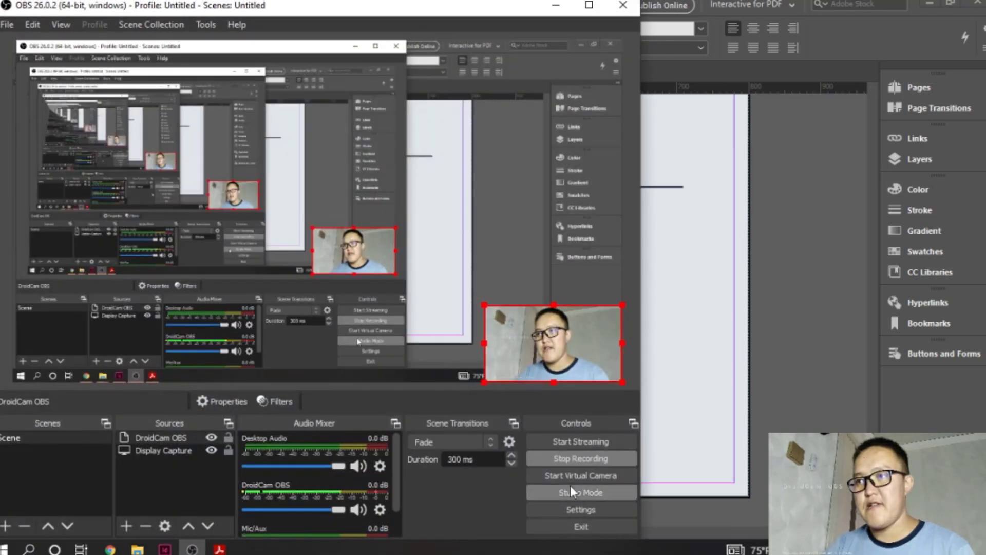